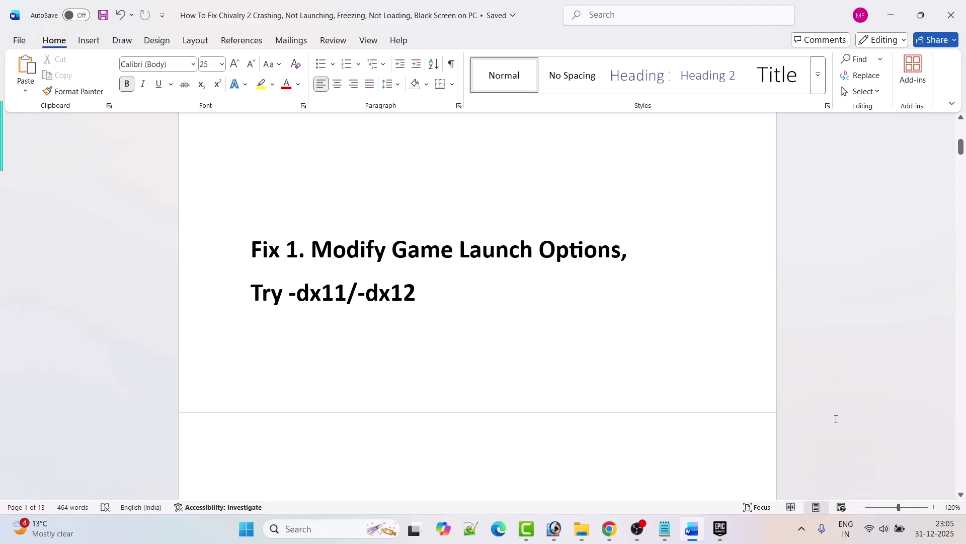
# Switch from the Word guide's Fix 1 page to the Epic Games library filtered to Chivalry 2
pyautogui.click(720, 528)
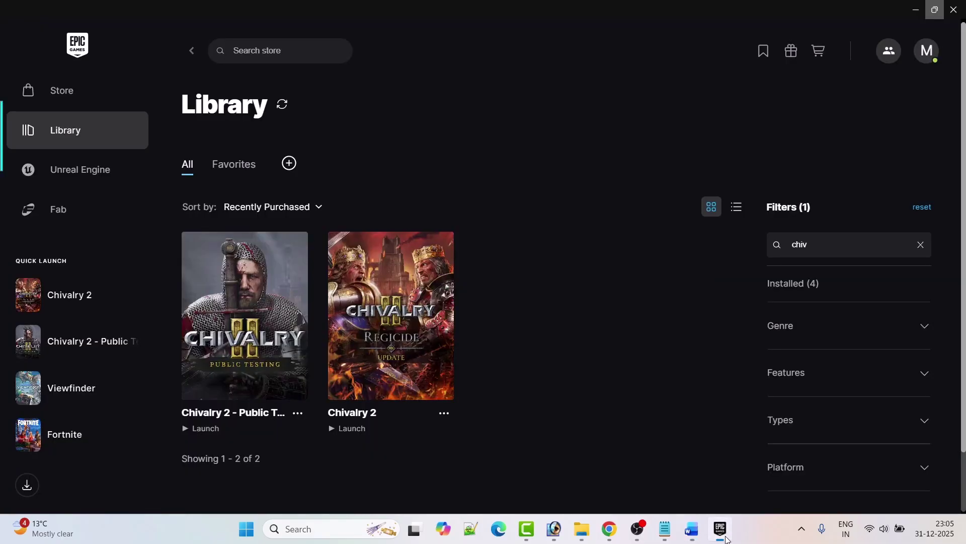
# Turn on Chivalry 2's custom launch options in Epic with the -dx11 argument
pyautogui.click(445, 415)
pyautogui.click(476, 288)
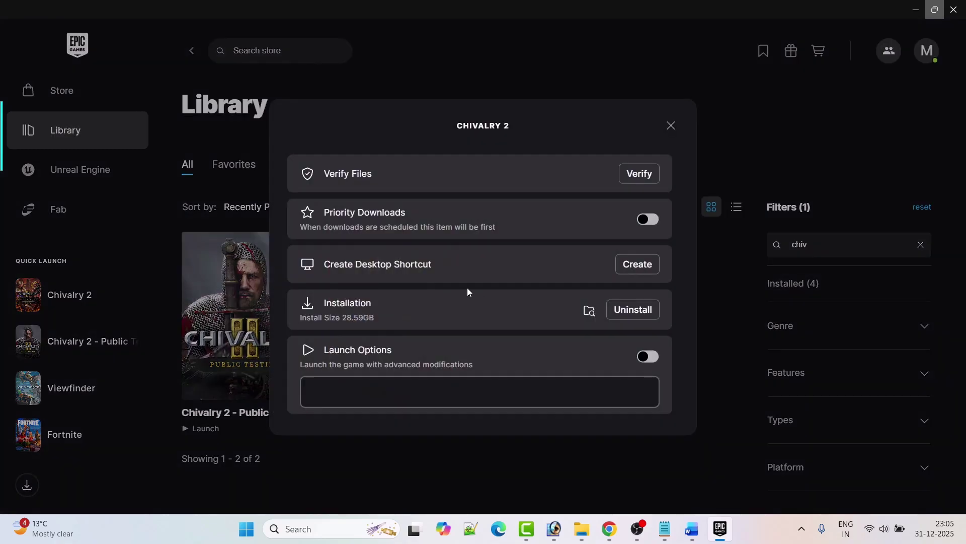
pyautogui.click(649, 358)
pyautogui.click(672, 126)
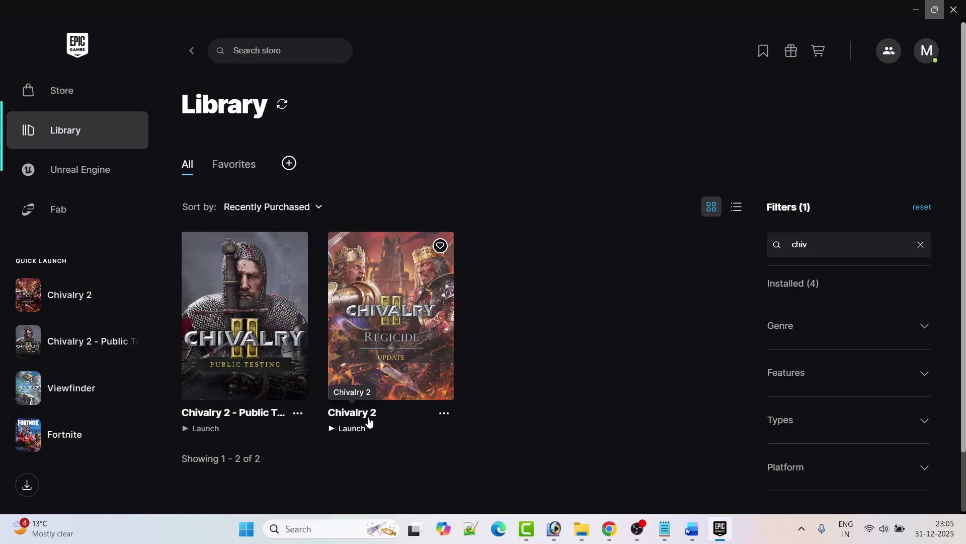
# Change Chivalry 2's launch argument to -dx12 in its Manage settings
pyautogui.click(444, 414)
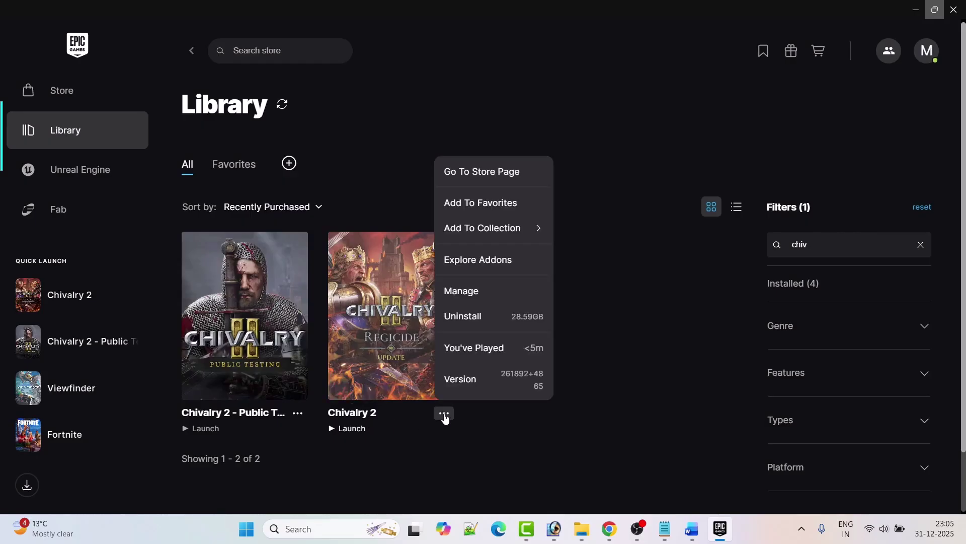
pyautogui.click(478, 297)
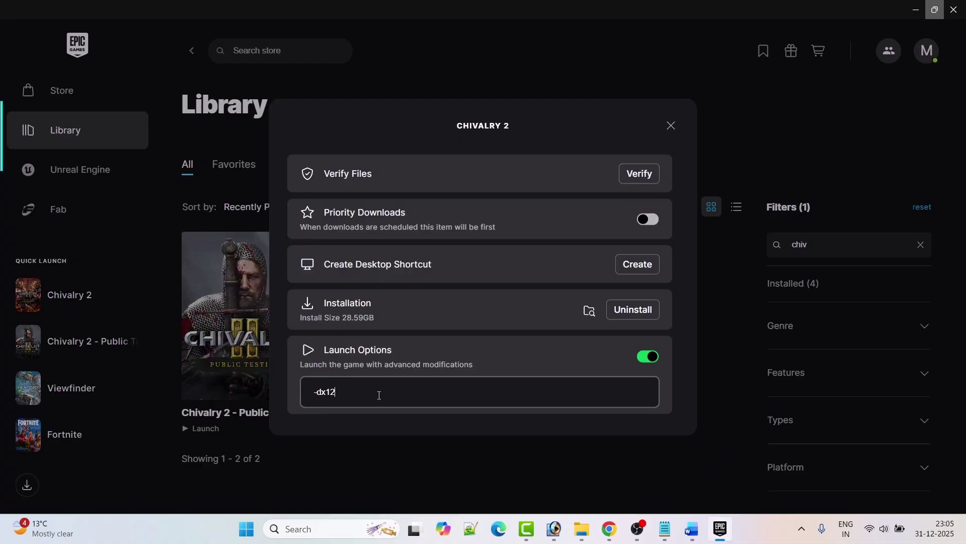
pyautogui.click(671, 126)
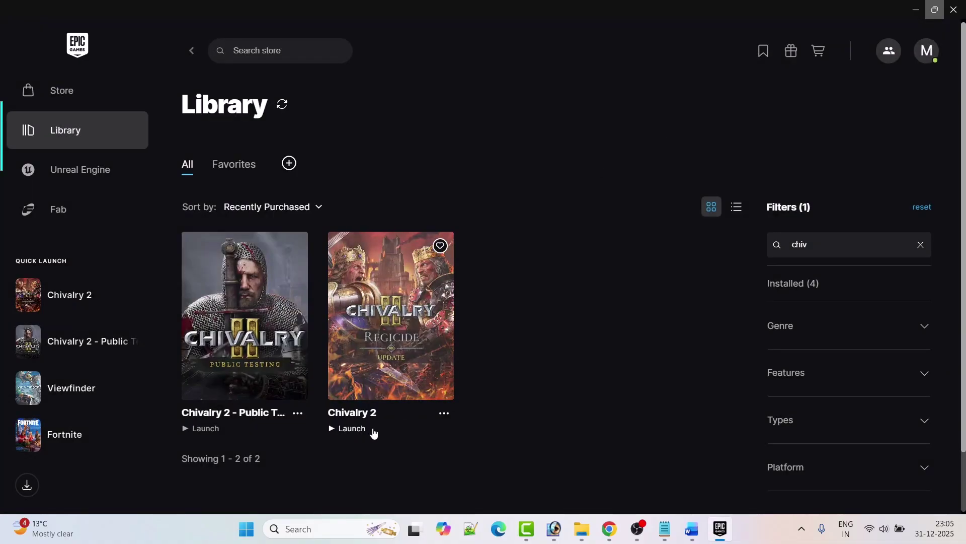
# Delete the -dx12 argument, turn launch options off, and return to the Word guide
pyautogui.click(444, 413)
pyautogui.click(492, 297)
pyautogui.moveTo(364, 394); pyautogui.dragTo(278, 391)
pyautogui.press('BackSpace')
pyautogui.click(648, 356)
pyautogui.click(673, 125)
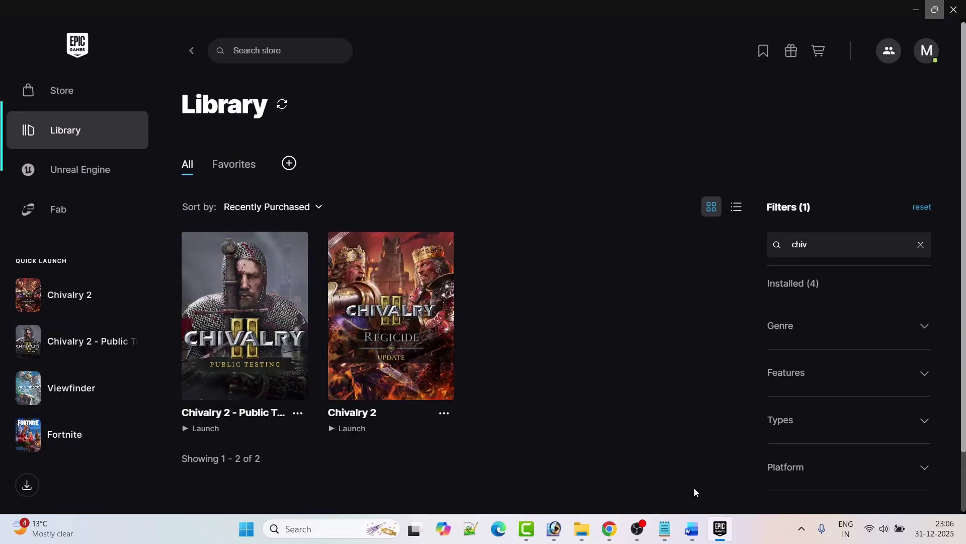
pyautogui.click(692, 528)
pyautogui.scroll(-3, 633, 311)
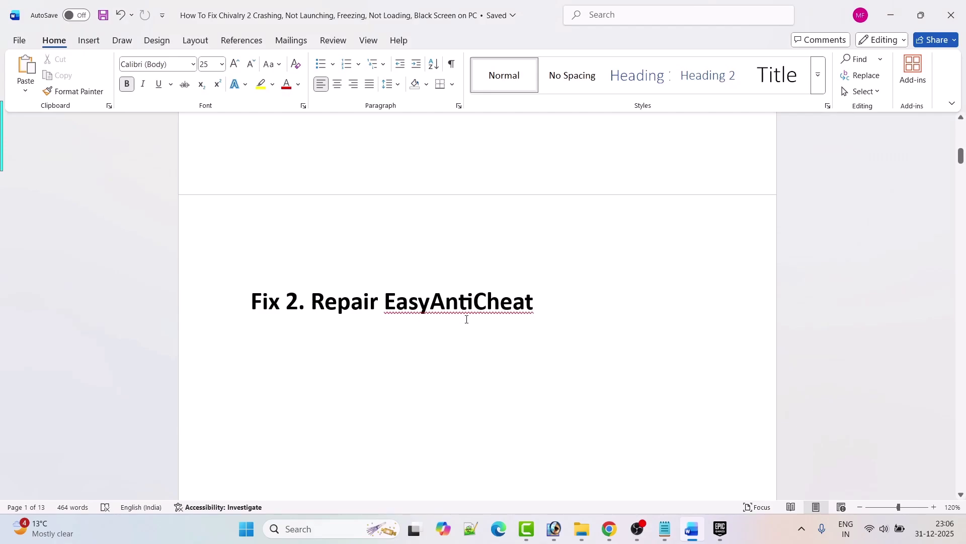
# Open Chivalry 2's installation folder from Epic's Manage settings in a maximized File Explorer
pyautogui.click(720, 528)
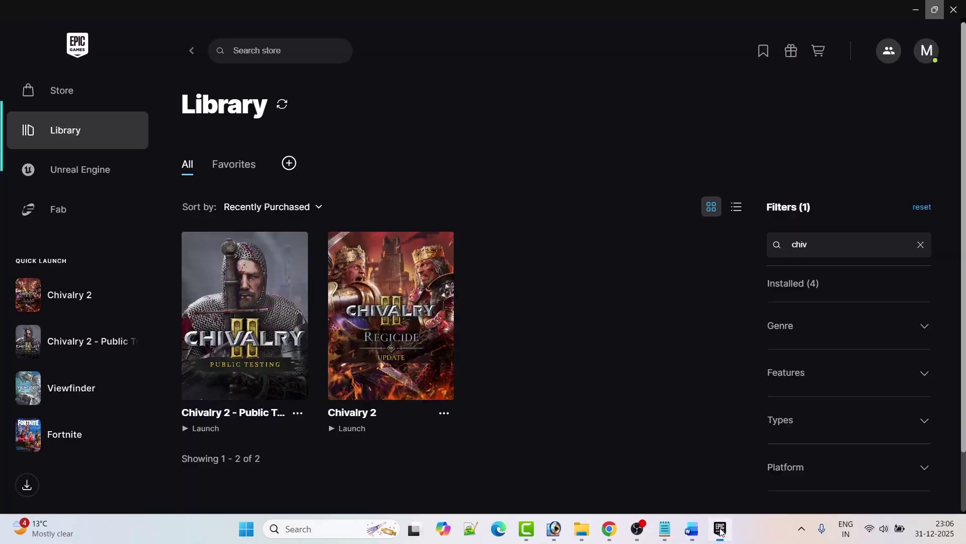
pyautogui.click(448, 418)
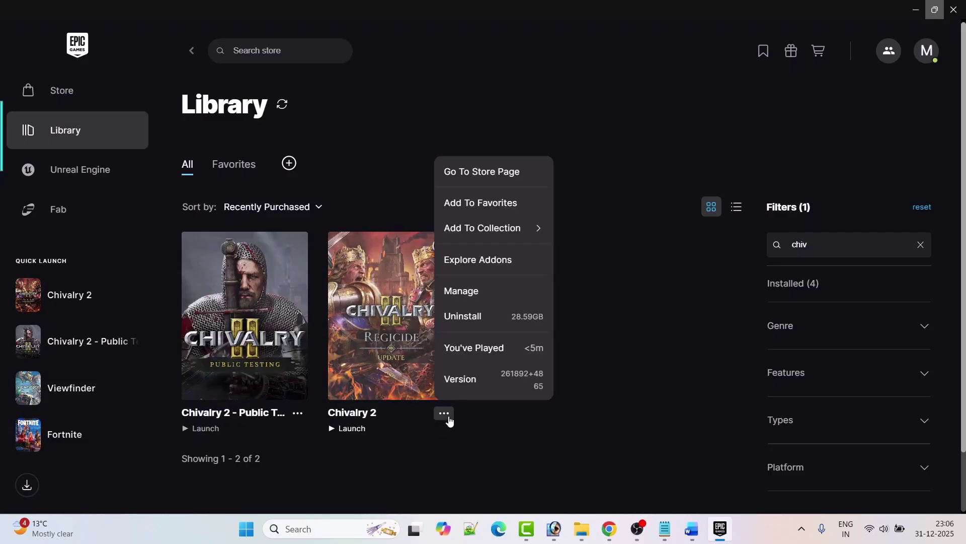
pyautogui.click(489, 293)
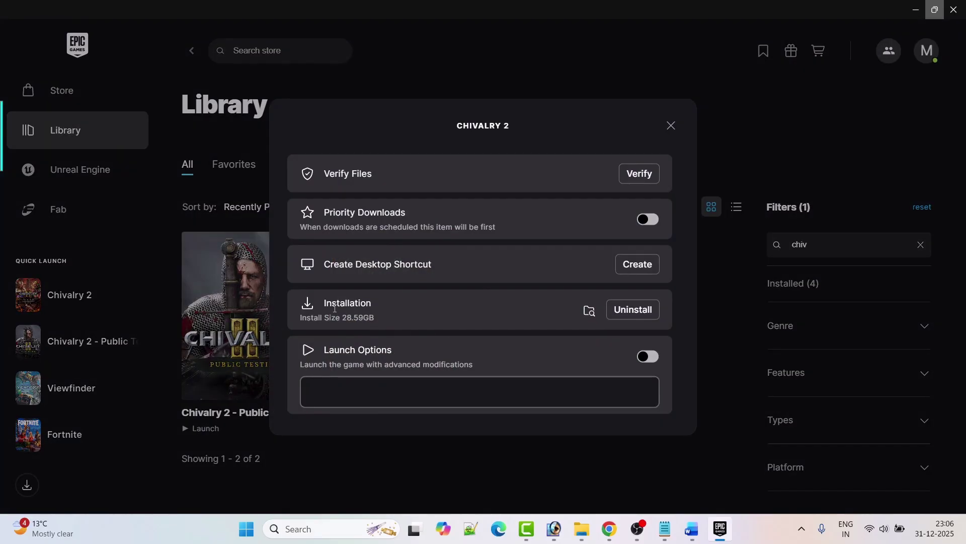
pyautogui.click(589, 310)
pyautogui.click(917, 10)
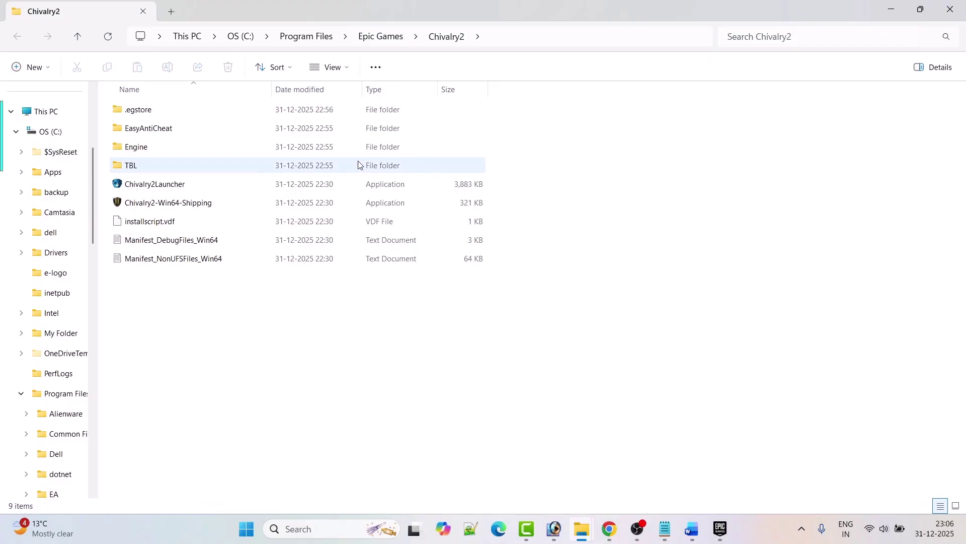
# Run EasyAntiCheat_EOS_Setup as administrator, then close Epic's Chivalry 2 settings
pyautogui.doubleClick(167, 133)
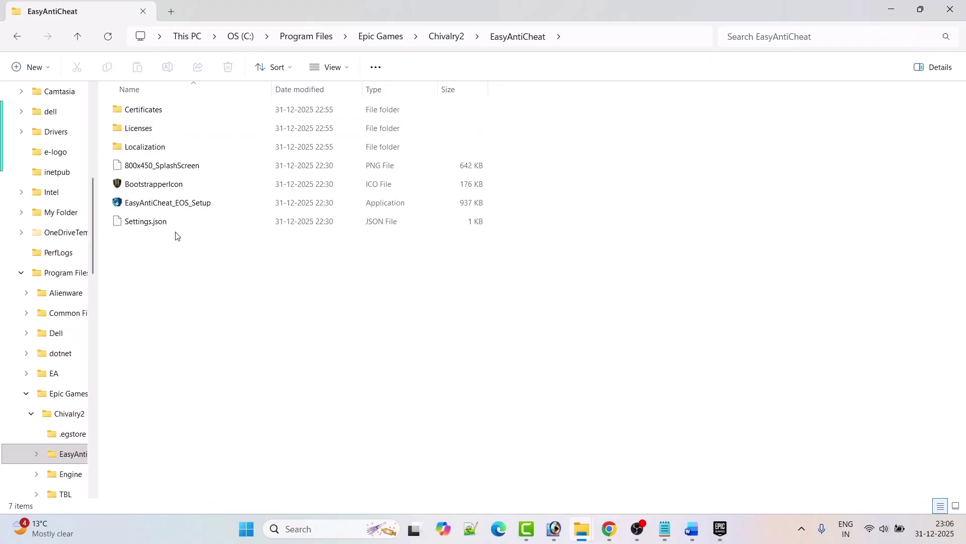
pyautogui.click(165, 205)
pyautogui.rightClick(165, 205)
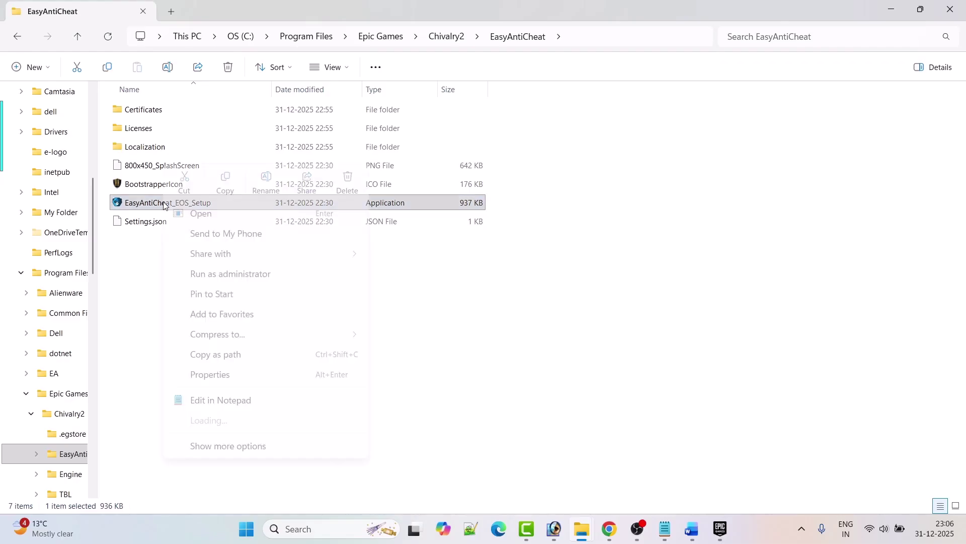
pyautogui.click(247, 276)
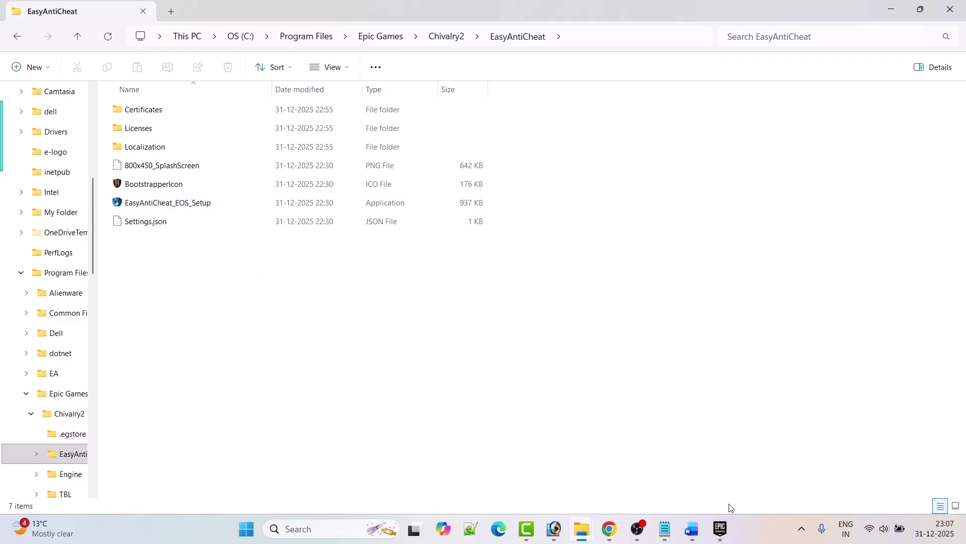
pyautogui.click(720, 528)
pyautogui.click(672, 127)
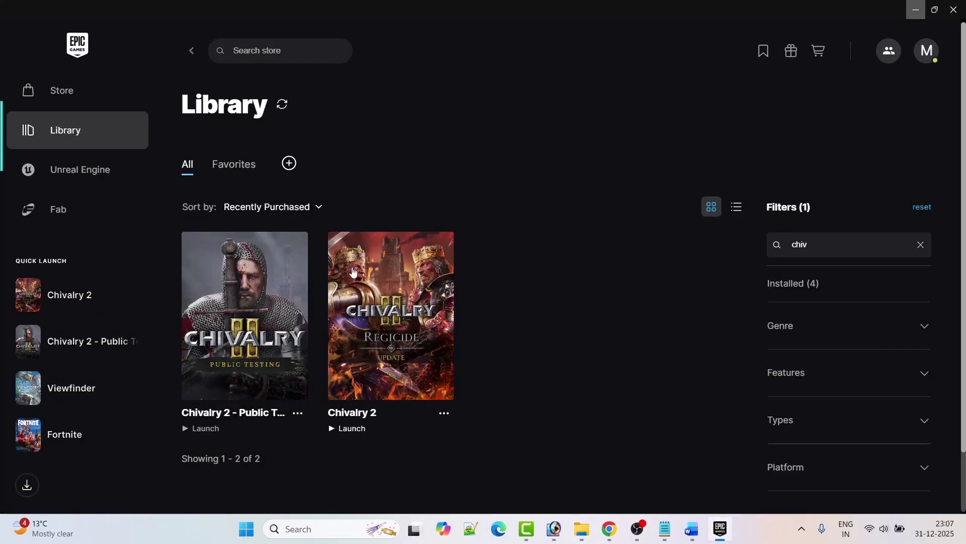
# Read through Word's Fix 3 clean driver install steps and select the NVIDIA drivers URL
pyautogui.hotkey('alt', 'Tab')
pyautogui.scroll(-2, 503, 392)
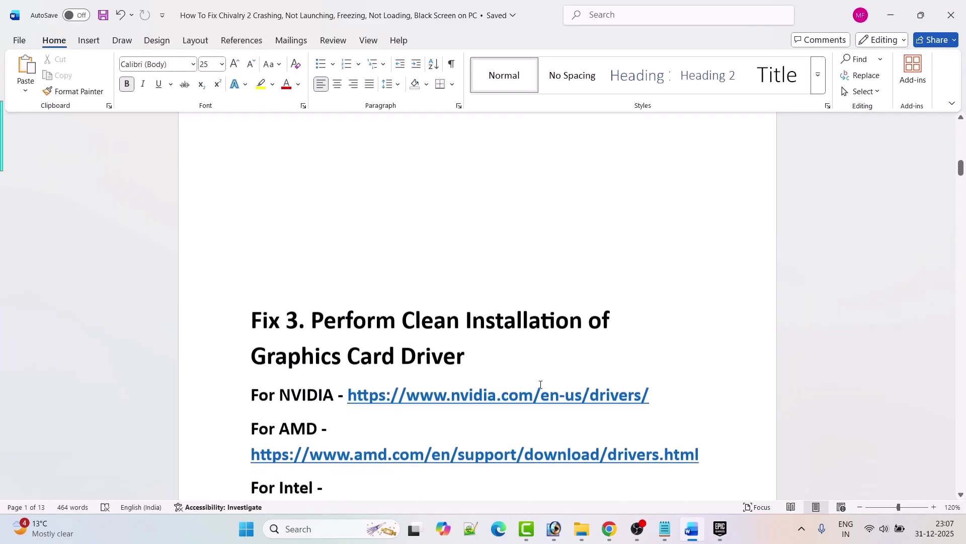
pyautogui.scroll(-2, 617, 292)
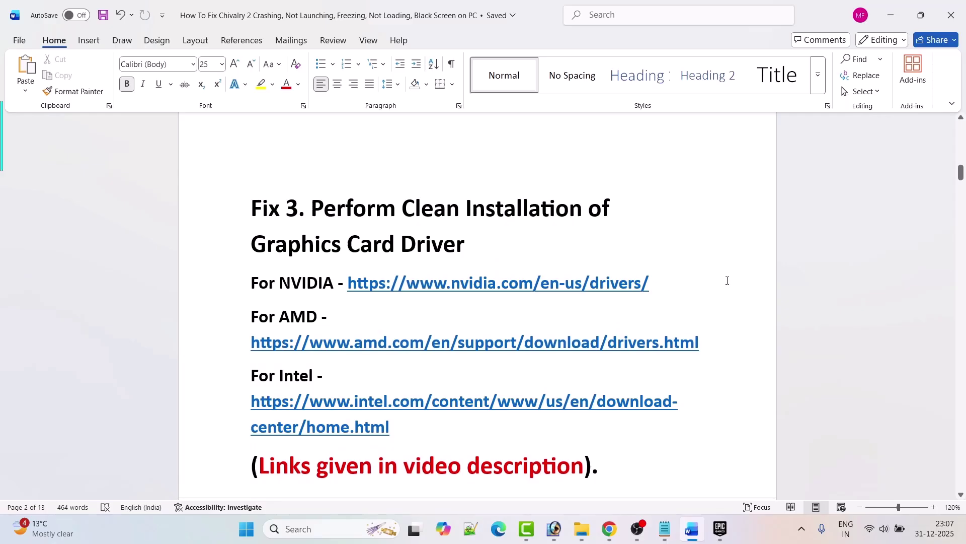
pyautogui.scroll(-1, 717, 289)
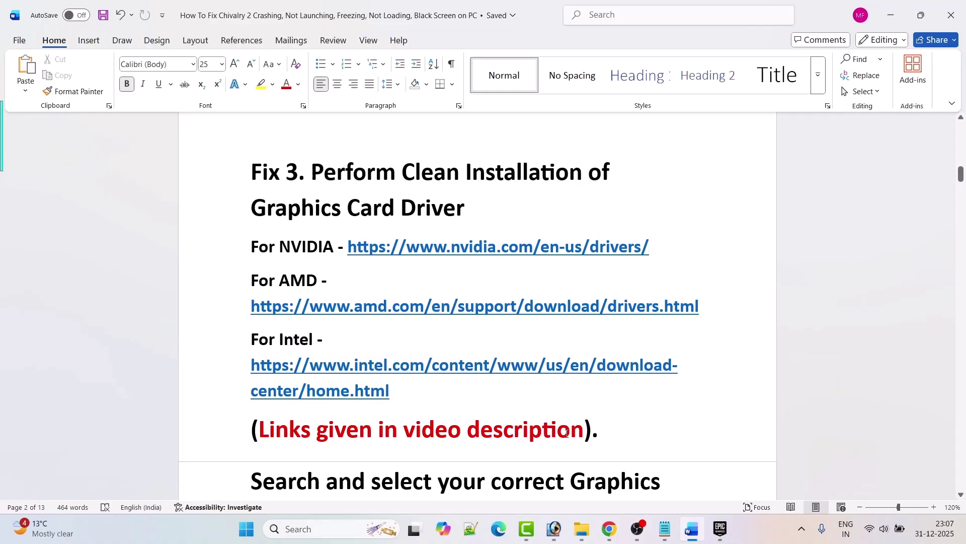
pyautogui.scroll(-3, 566, 433)
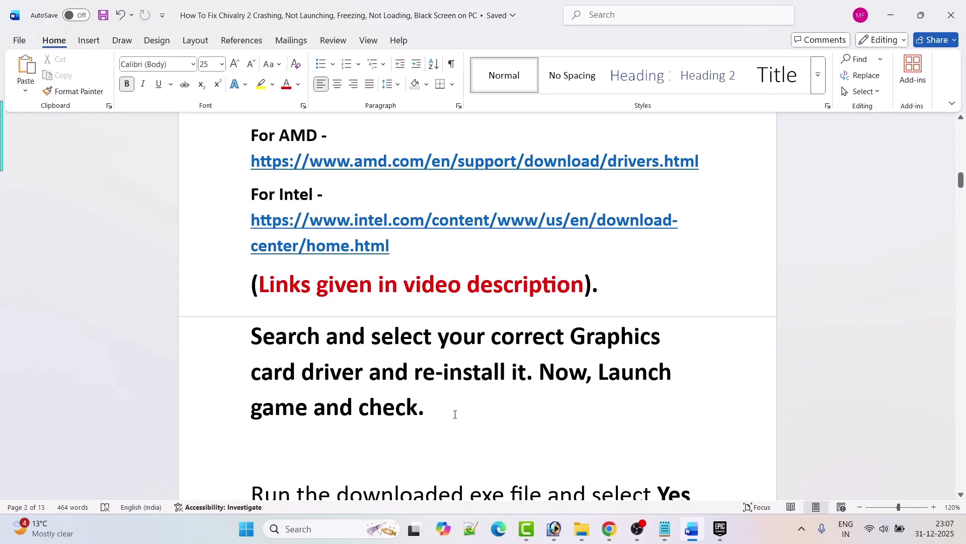
pyautogui.scroll(3, 455, 414)
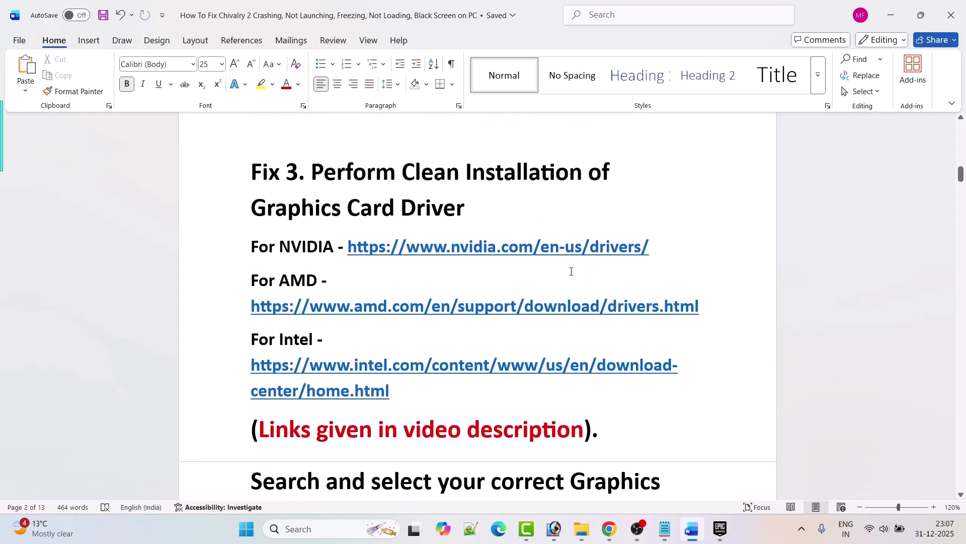
pyautogui.moveTo(663, 242); pyautogui.dragTo(350, 258)
# Find the GeForce RTX 3050 Windows 11 driver and download Game Ready 591.59
pyautogui.hotkey('alt', 'Tab')
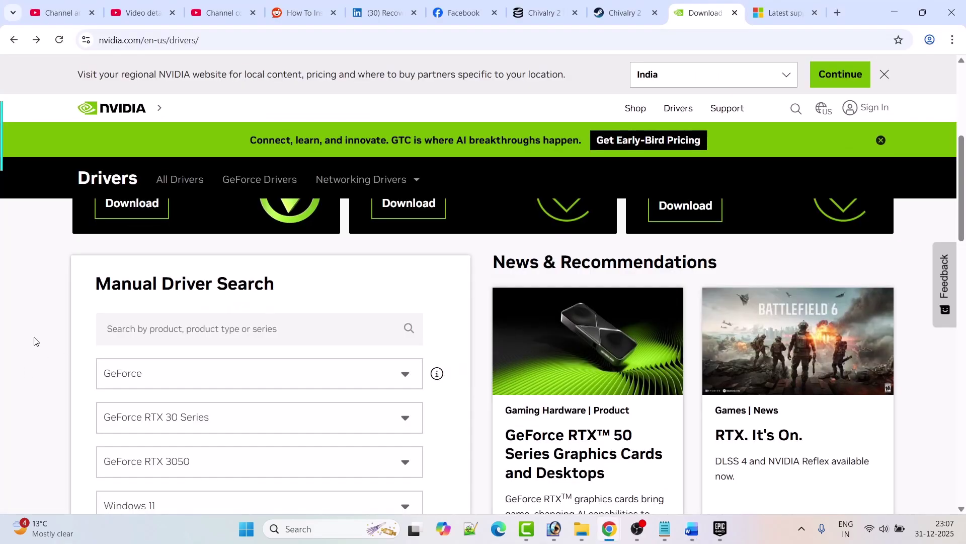
pyautogui.scroll(-3, 33, 339)
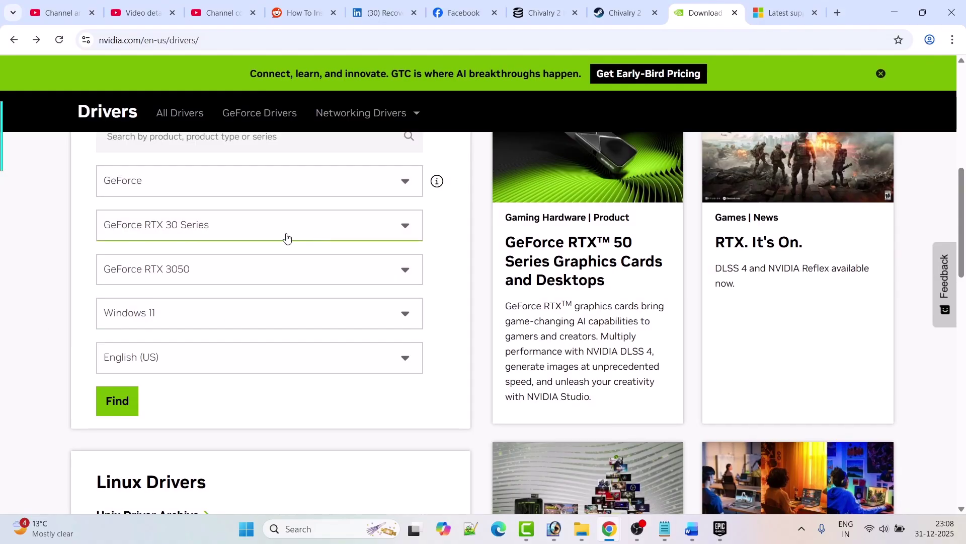
pyautogui.click(126, 413)
pyautogui.scroll(-3, 35, 362)
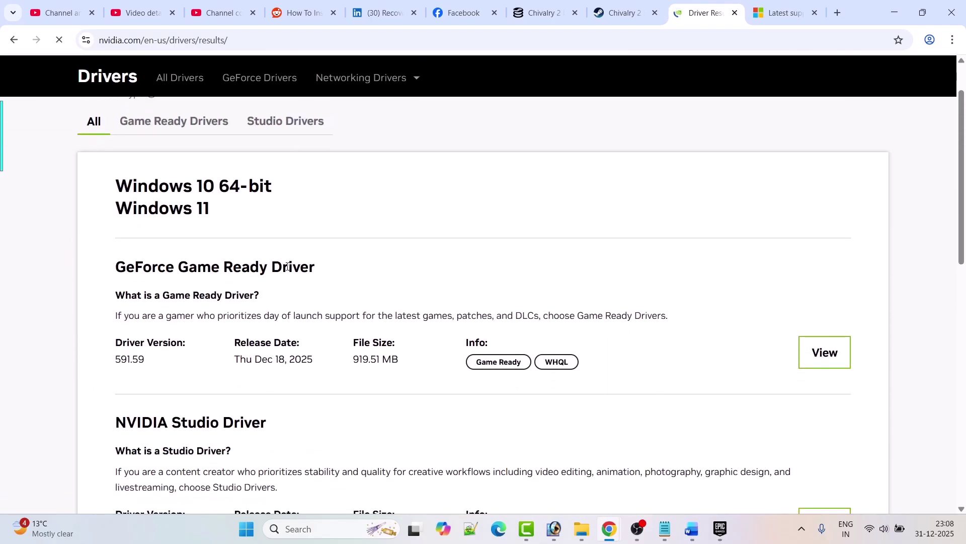
pyautogui.moveTo(145, 360); pyautogui.dragTo(117, 361)
pyautogui.click(825, 387)
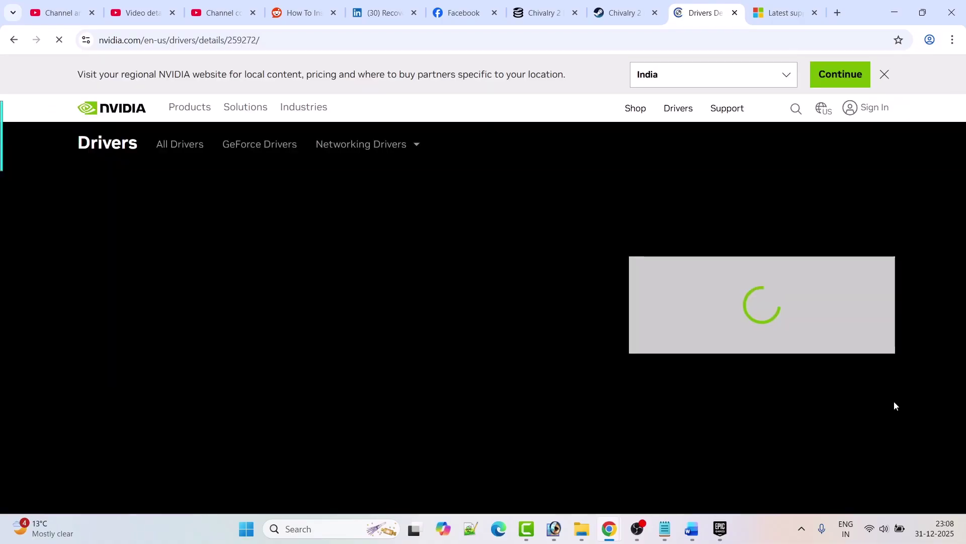
pyautogui.click(203, 468)
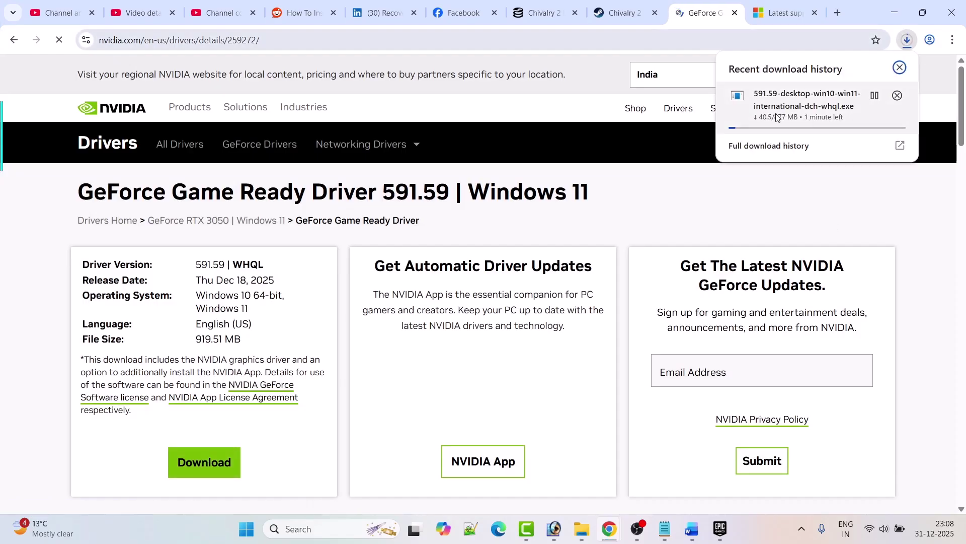
pyautogui.click(692, 529)
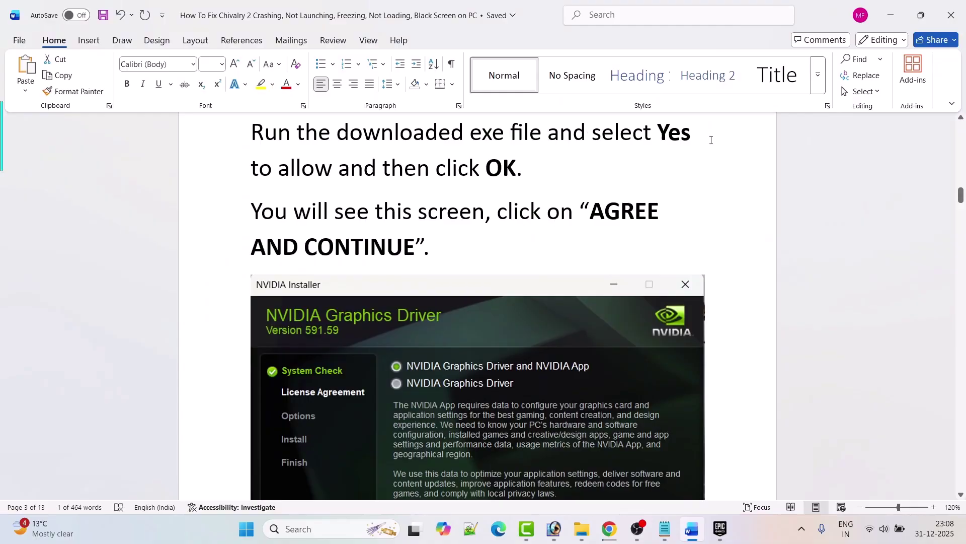
# Scroll the Word guide past the NVIDIA installer screenshots to the Fix 4 Windows Security instructions
pyautogui.scroll(-2, 476, 178)
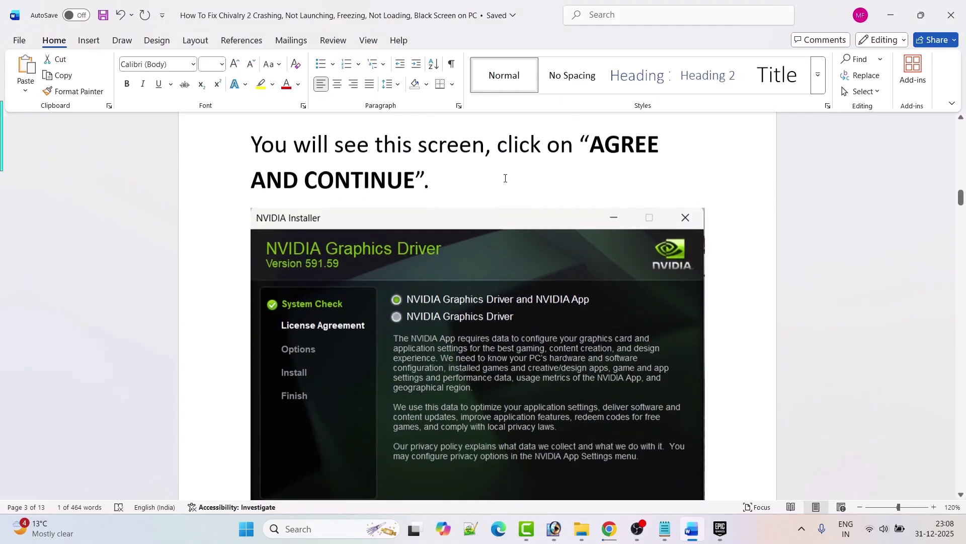
pyautogui.scroll(-2, 570, 160)
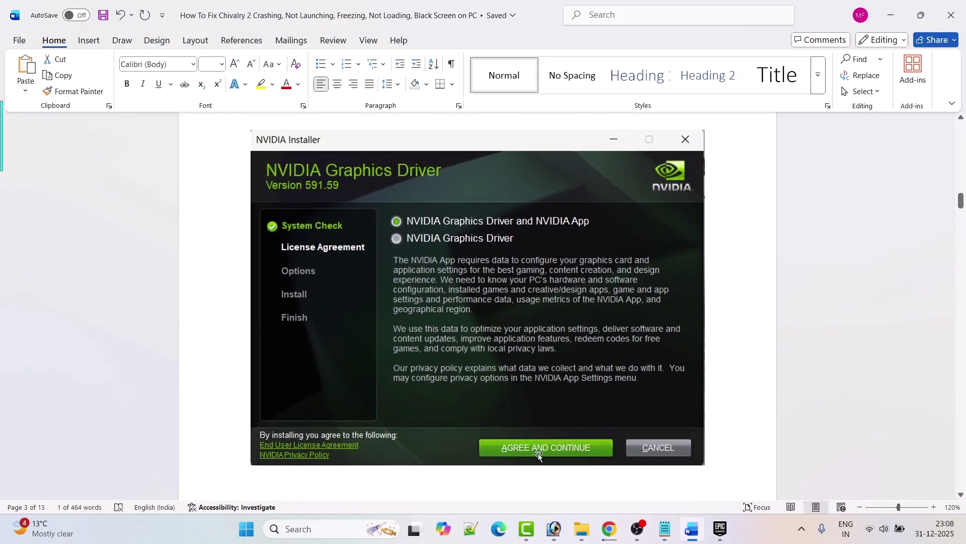
pyautogui.scroll(-11, 558, 456)
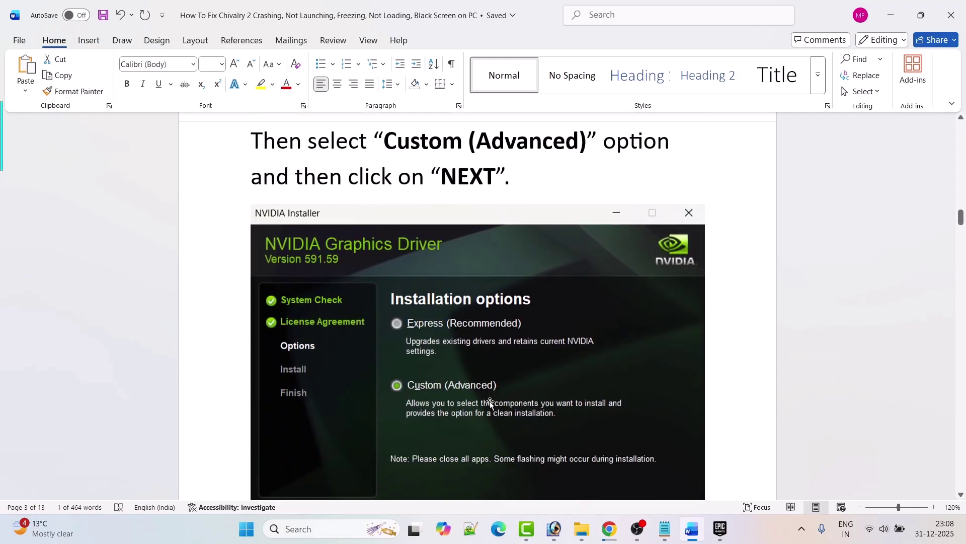
pyautogui.scroll(-4, 492, 400)
pyautogui.scroll(-5, 554, 387)
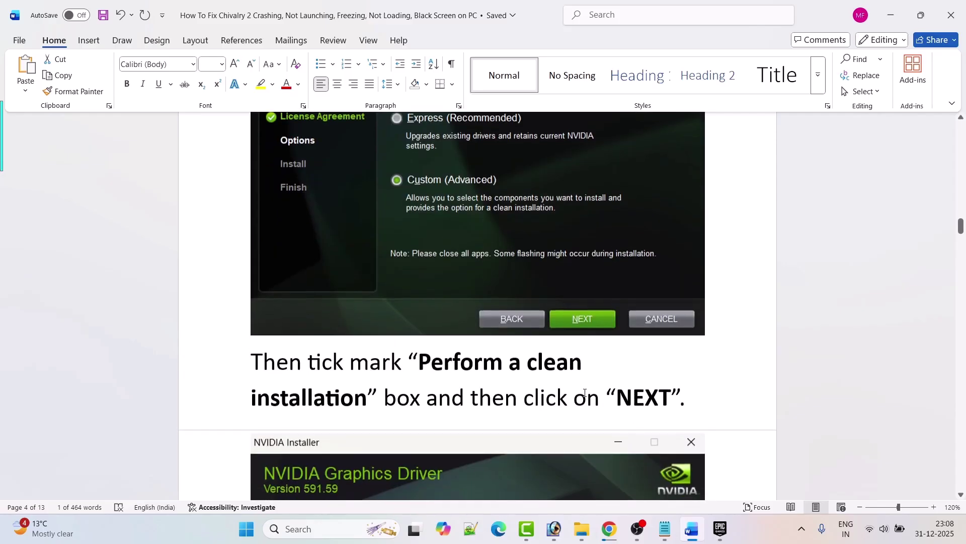
pyautogui.scroll(-3, 552, 384)
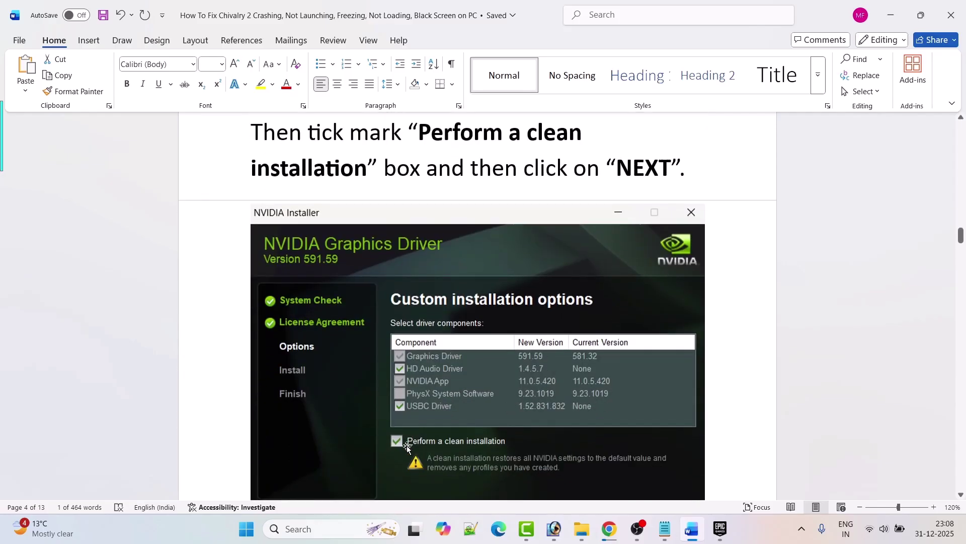
pyautogui.scroll(-5, 481, 456)
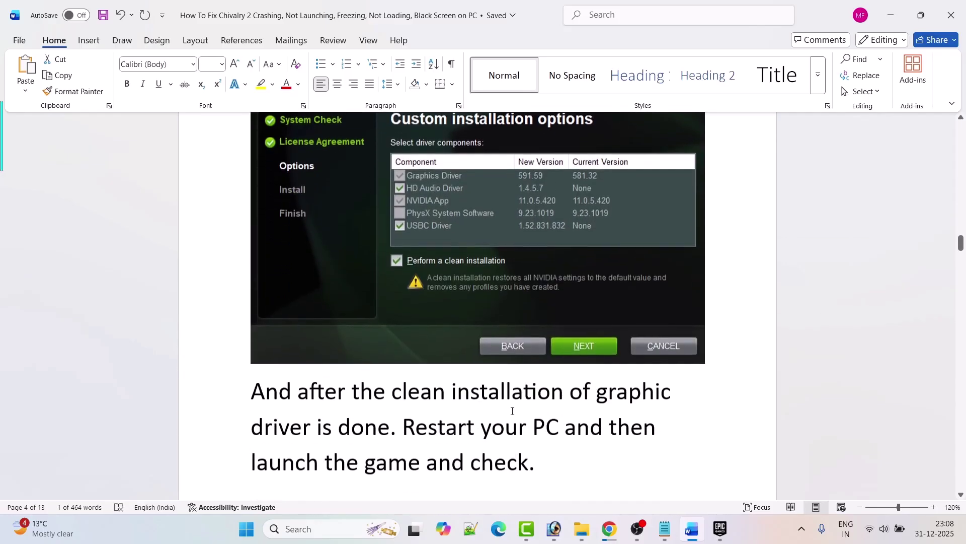
pyautogui.scroll(-1, 543, 371)
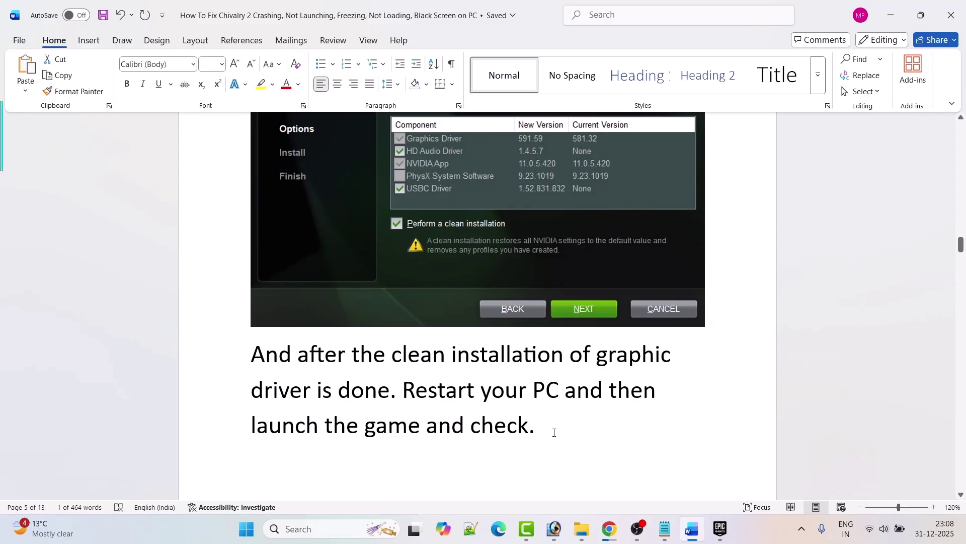
pyautogui.scroll(-15, 563, 428)
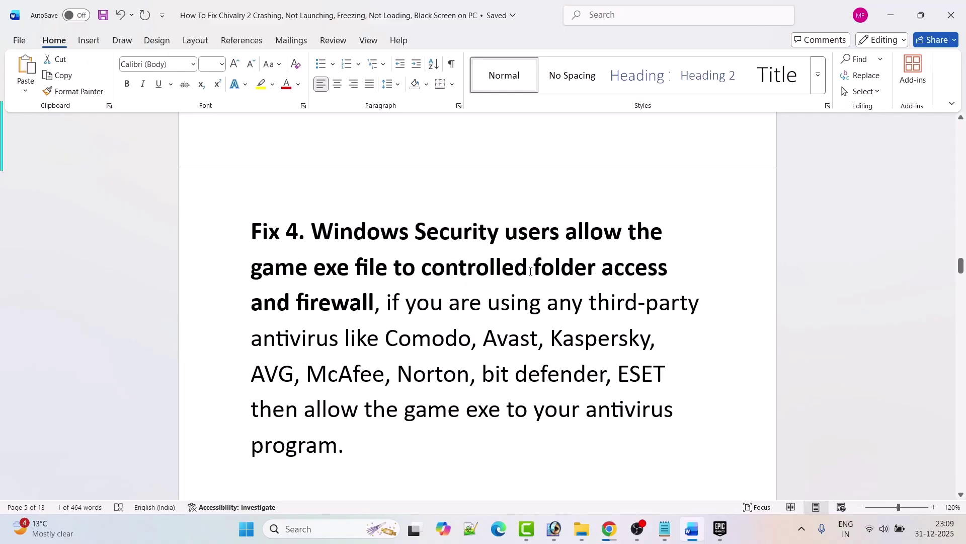
pyautogui.scroll(-1, 433, 304)
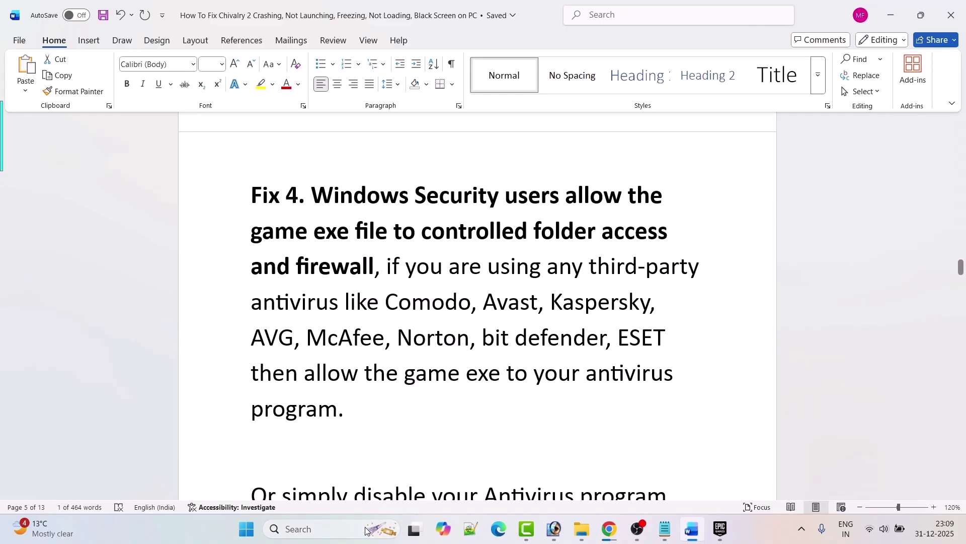
# Open Windows Security's Ransomware protection list of apps allowed through Controlled folder access
pyautogui.click(327, 529)
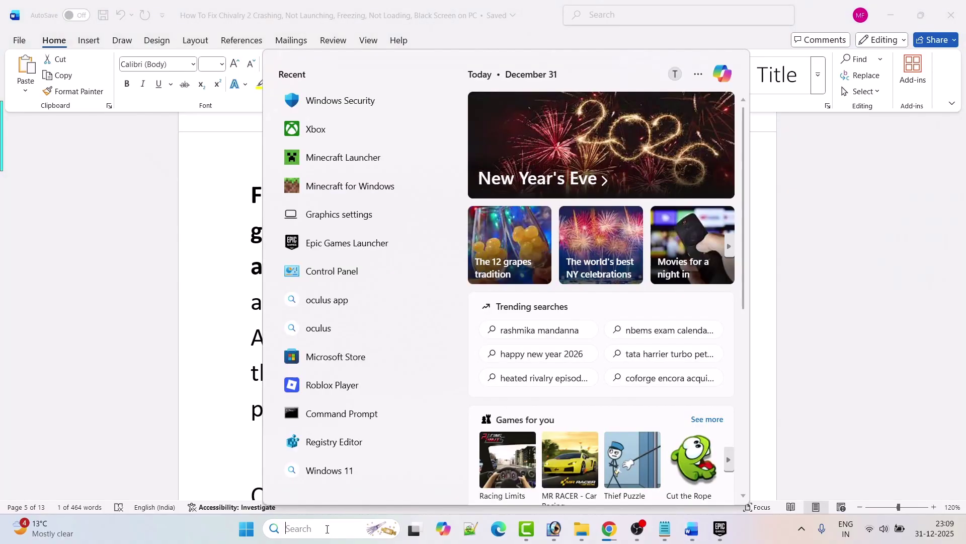
pyautogui.write('windows security')
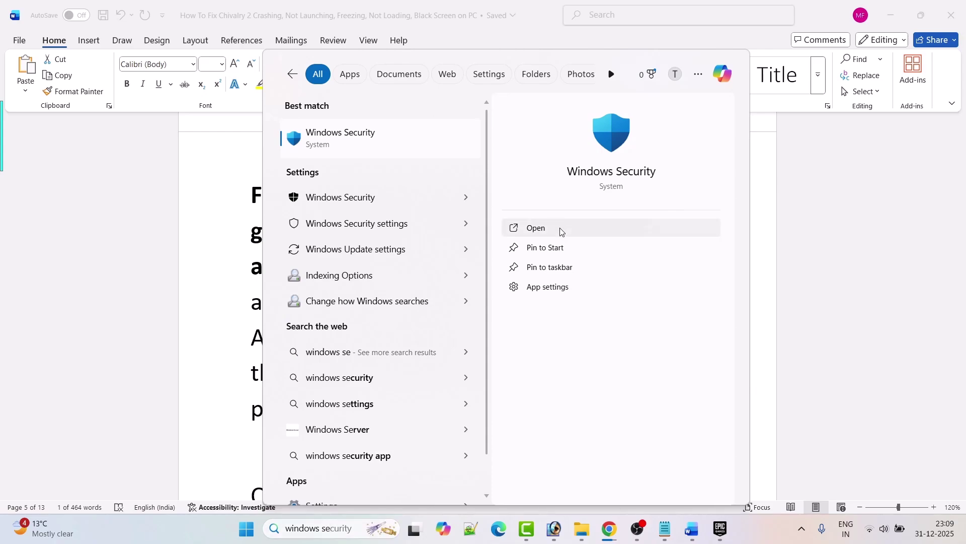
pyautogui.click(562, 229)
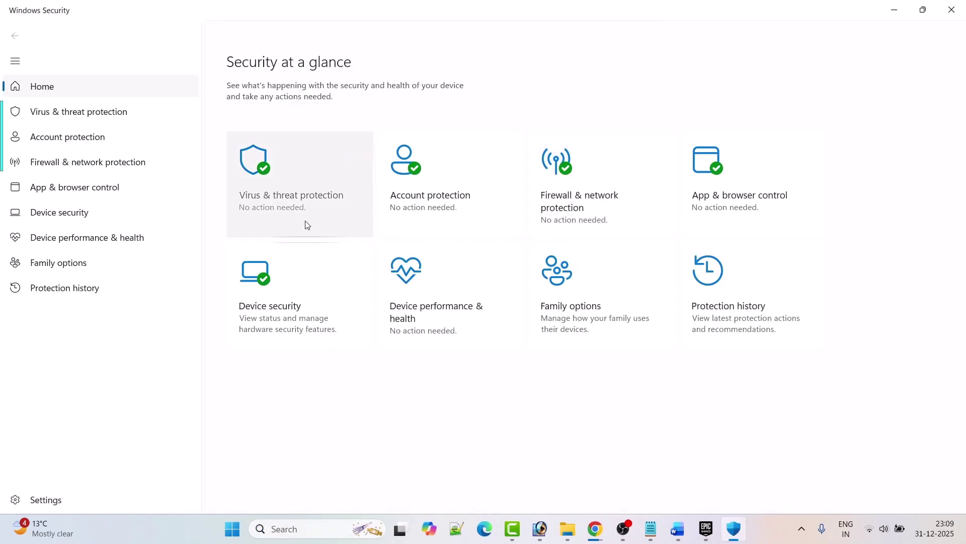
pyautogui.click(296, 208)
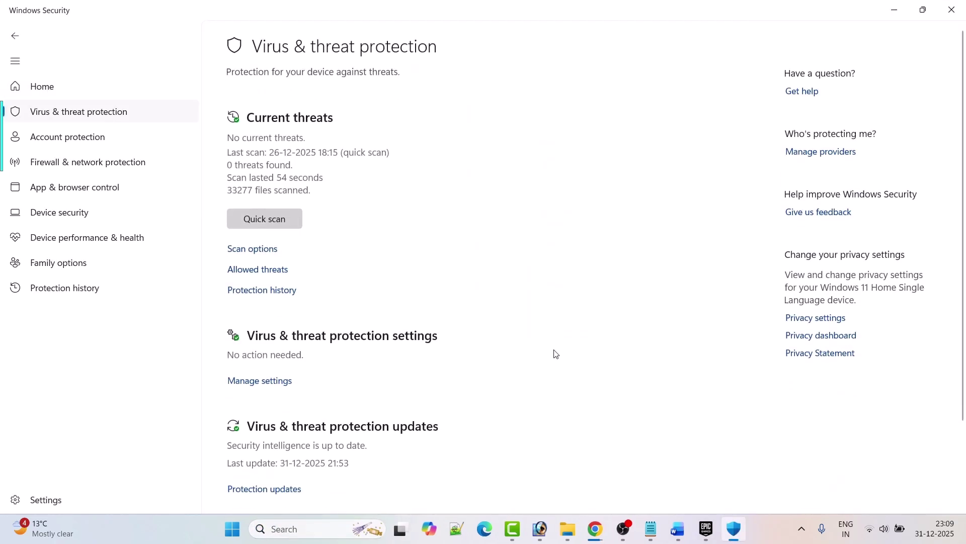
pyautogui.scroll(-3, 554, 351)
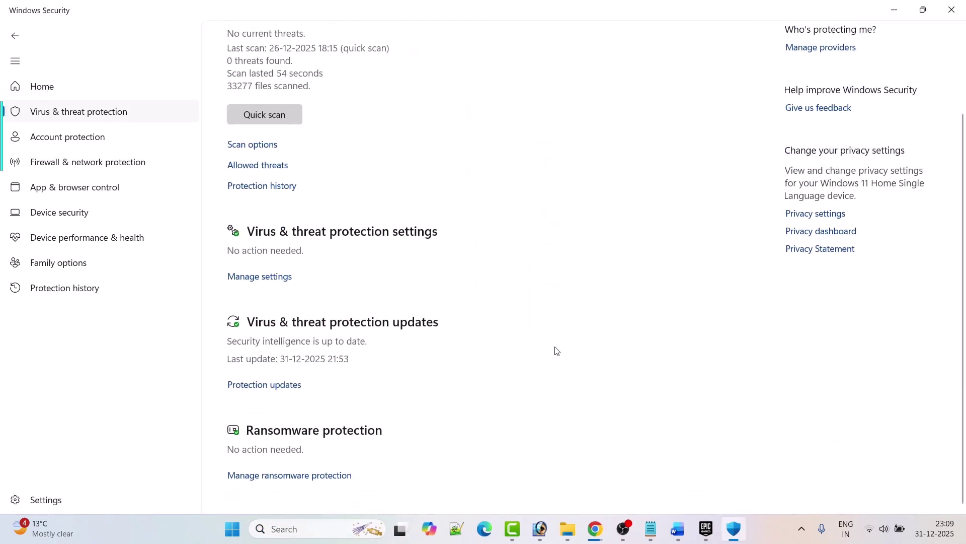
pyautogui.click(313, 477)
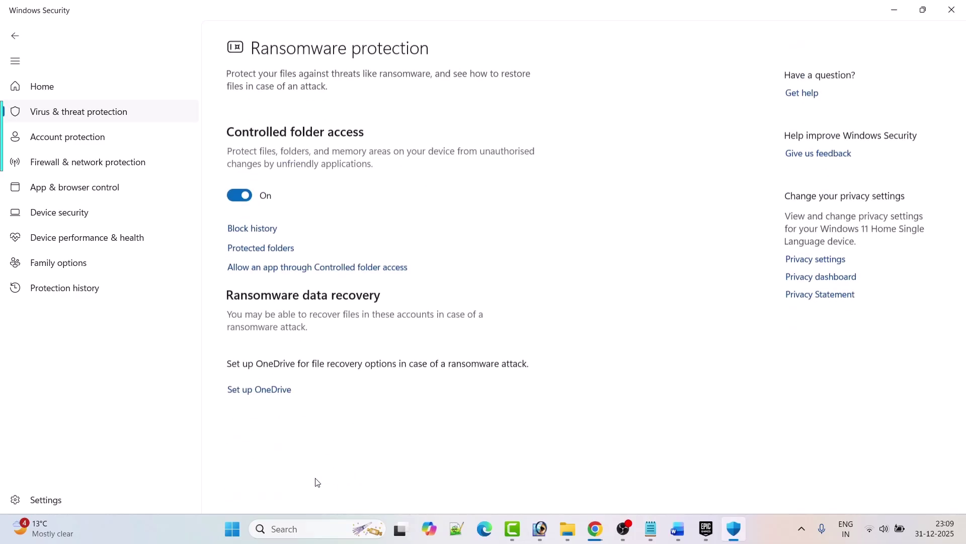
pyautogui.click(361, 268)
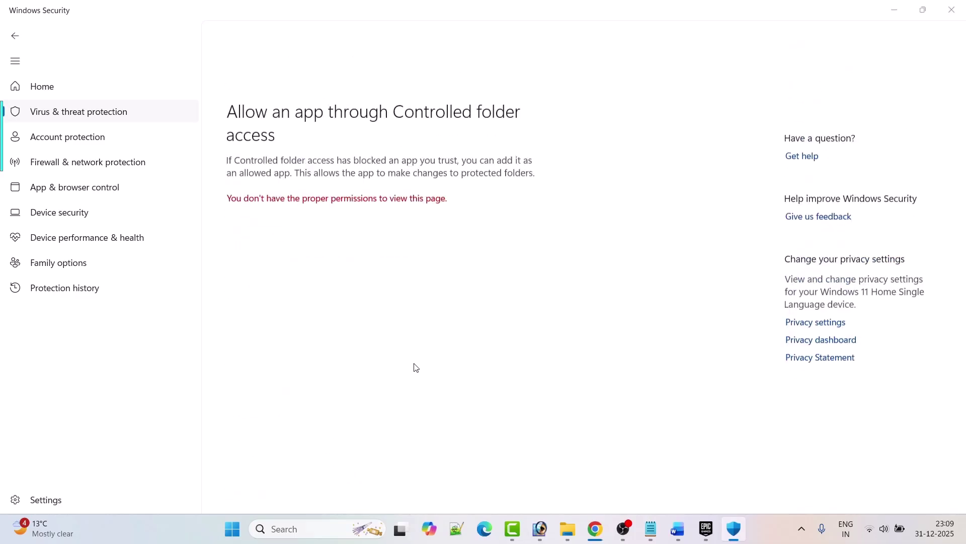
pyautogui.scroll(-3, 418, 363)
# Allow Chivalry2-Win64-Shipping from Program Files\Epic Games\Chivalry2 through controlled folder access
pyautogui.click(248, 44)
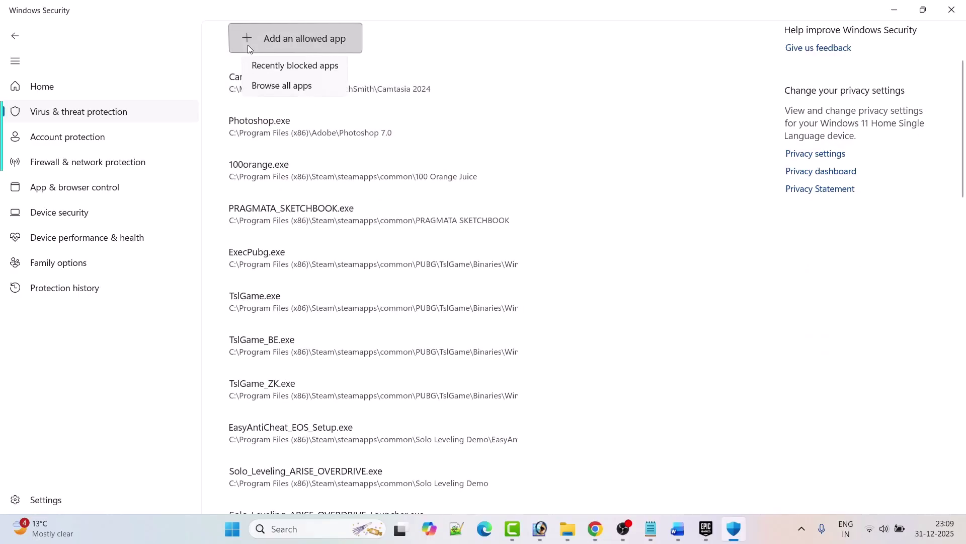
pyautogui.click(298, 89)
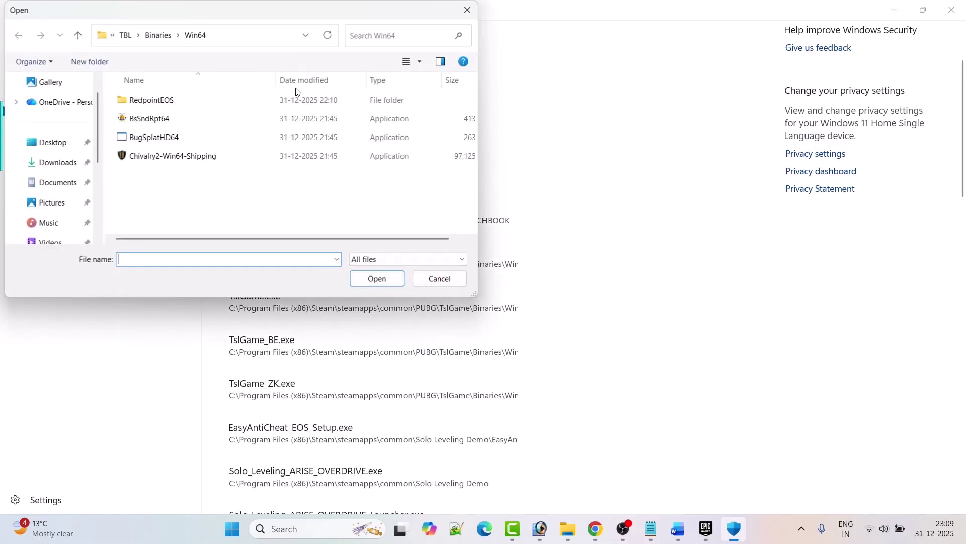
pyautogui.click(126, 35)
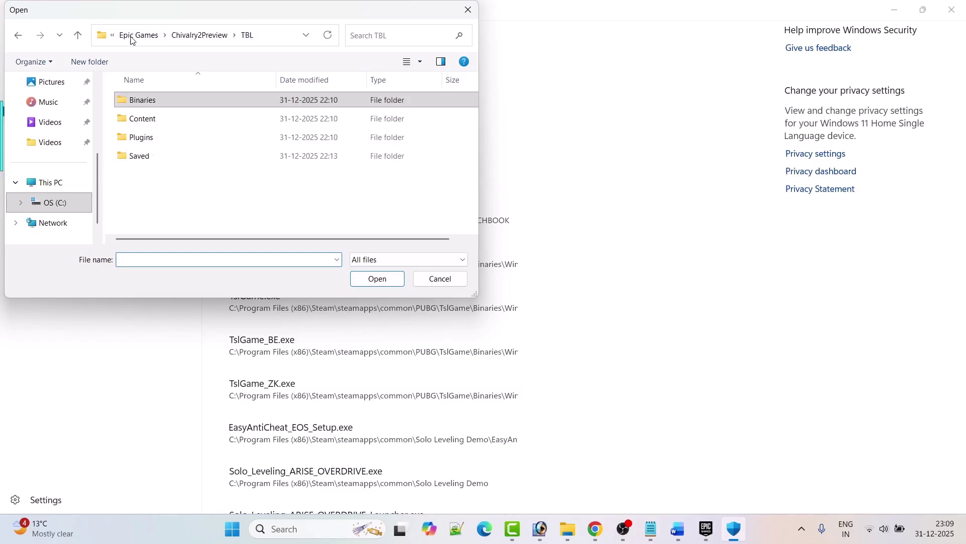
pyautogui.click(135, 37)
pyautogui.click(141, 37)
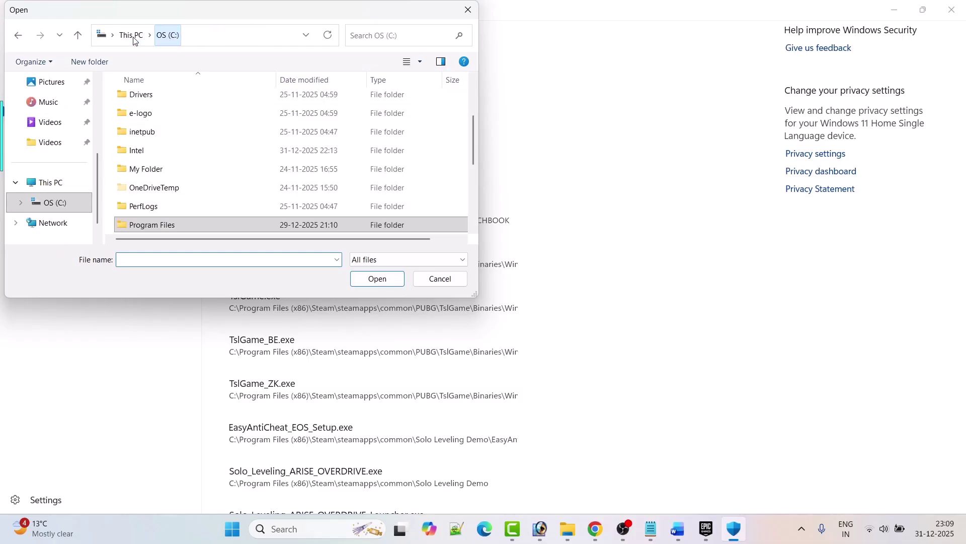
pyautogui.doubleClick(175, 229)
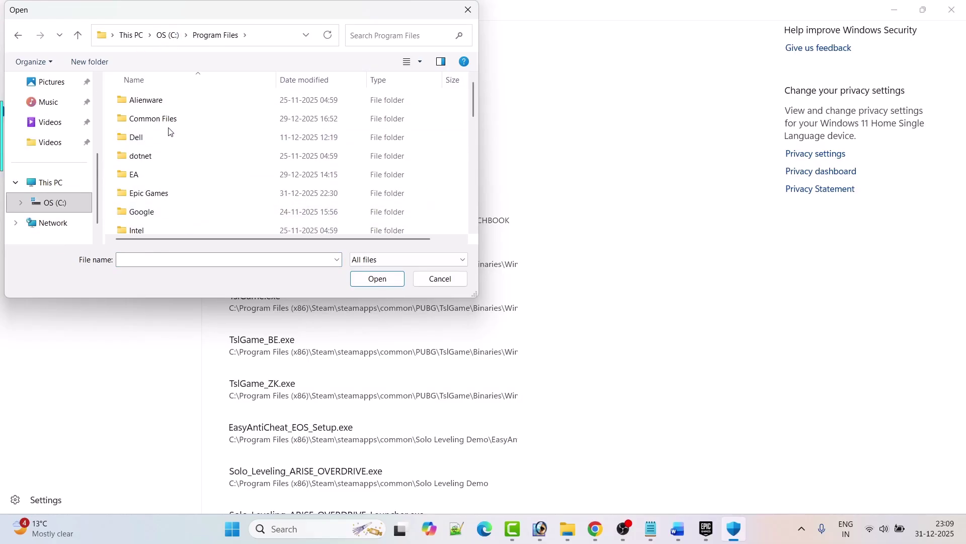
pyautogui.click(169, 195)
pyautogui.doubleClick(169, 195)
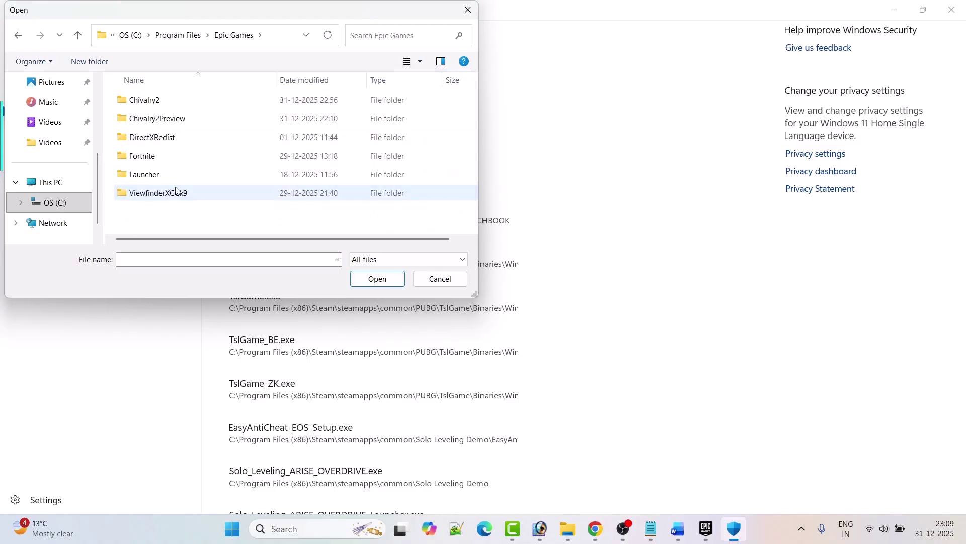
pyautogui.doubleClick(161, 106)
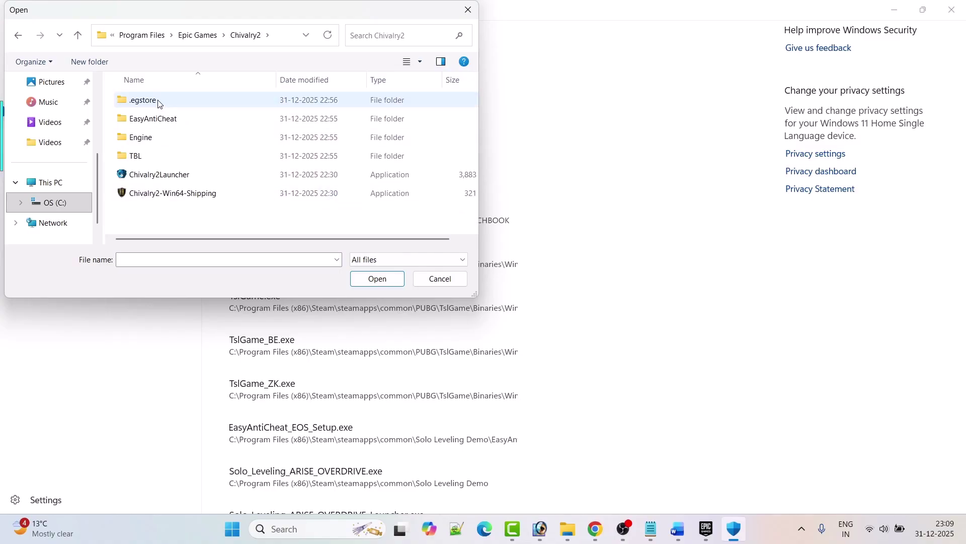
pyautogui.click(200, 199)
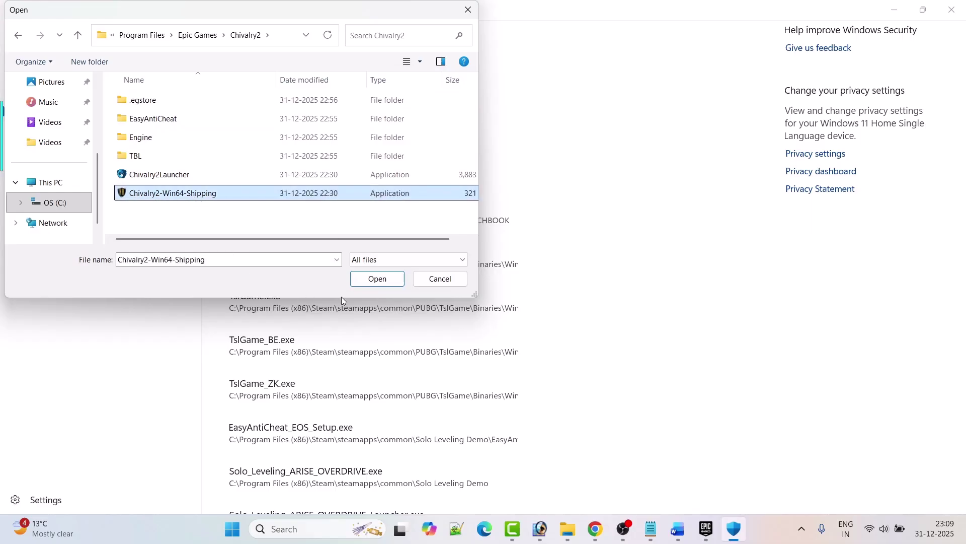
pyautogui.click(376, 279)
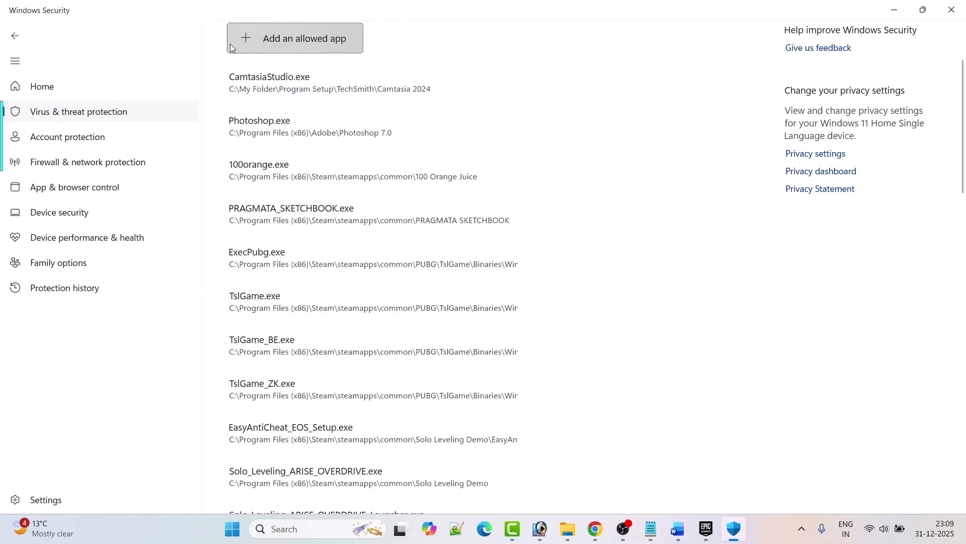
# Allow Chivalry2Launcher through controlled folder access
pyautogui.click(249, 37)
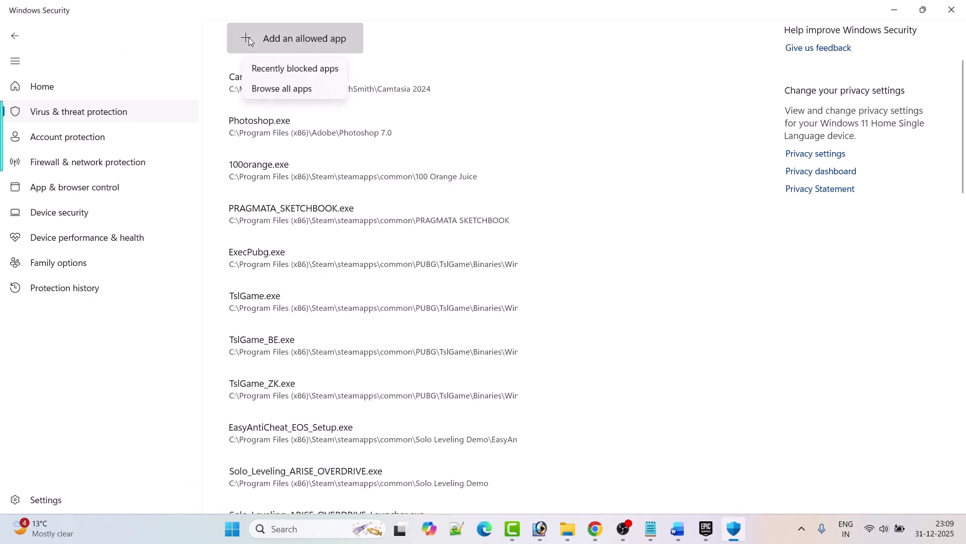
pyautogui.click(308, 90)
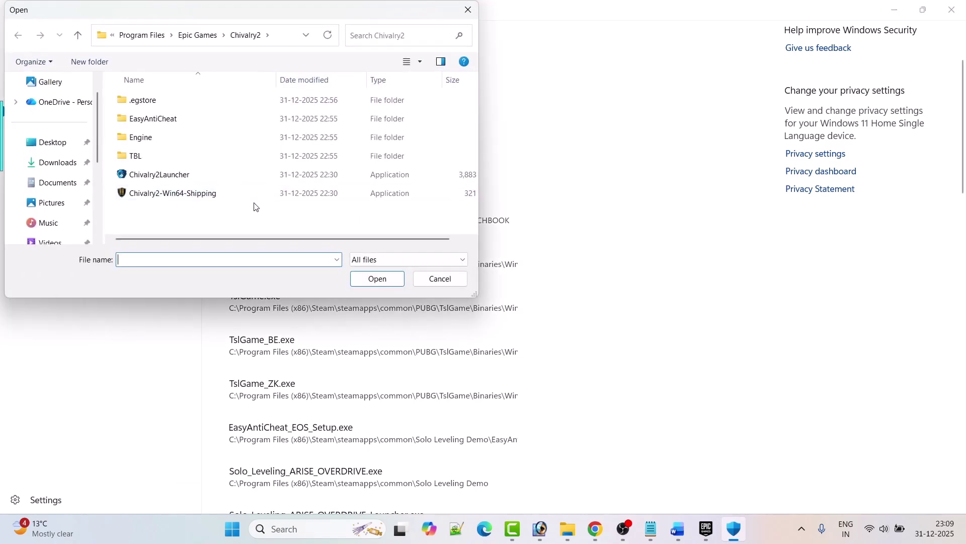
pyautogui.click(167, 174)
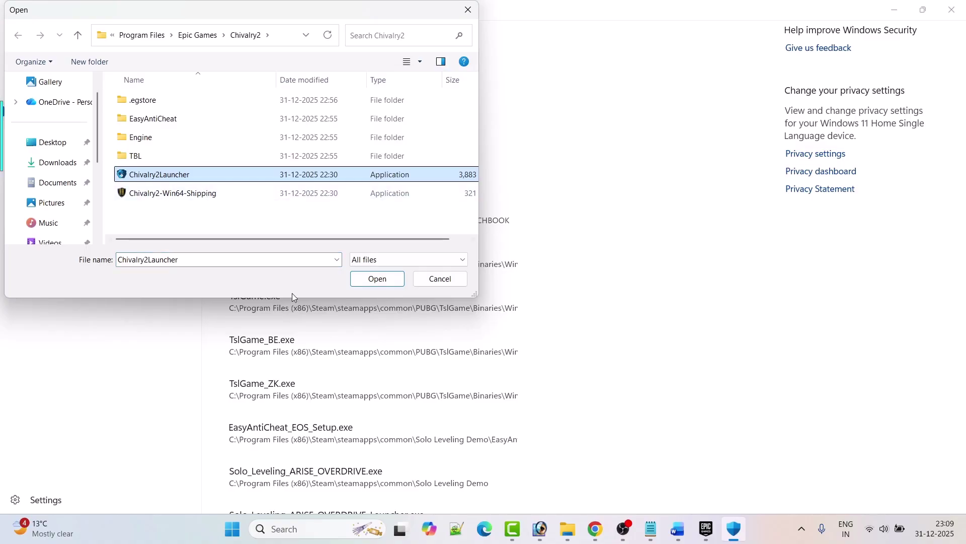
pyautogui.click(380, 283)
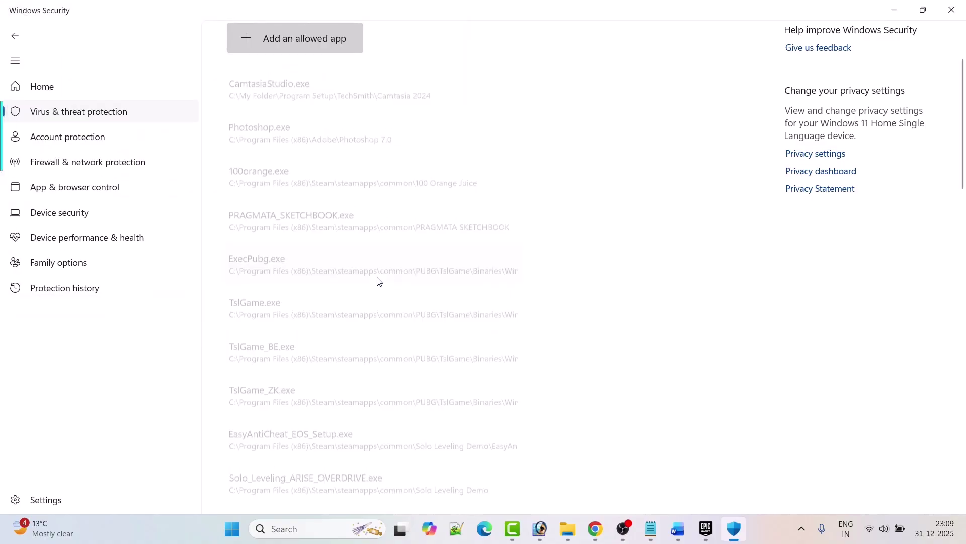
# Allow TBL\Binaries\Win64\Chivalry2-Win64-Shipping too, then go back to Virus & threat protection
pyautogui.click(248, 42)
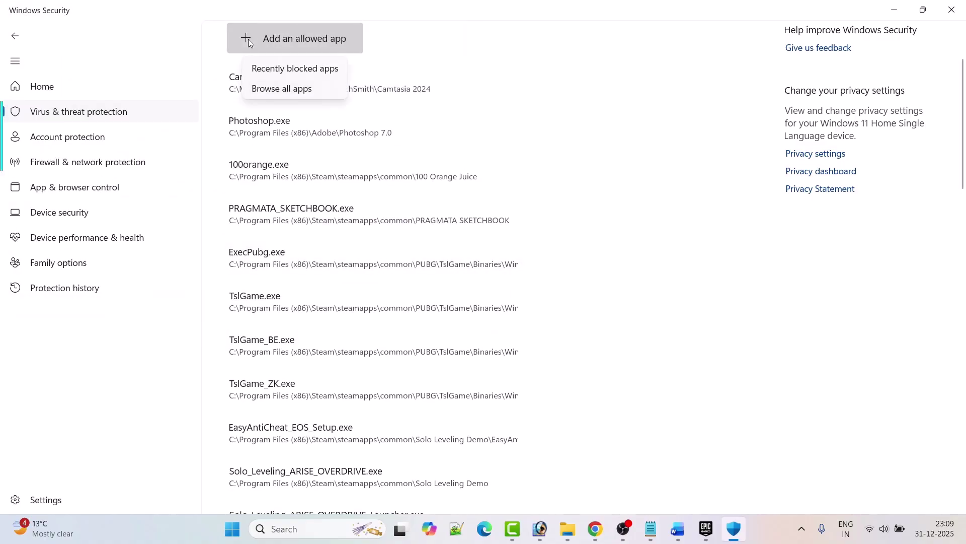
pyautogui.click(296, 89)
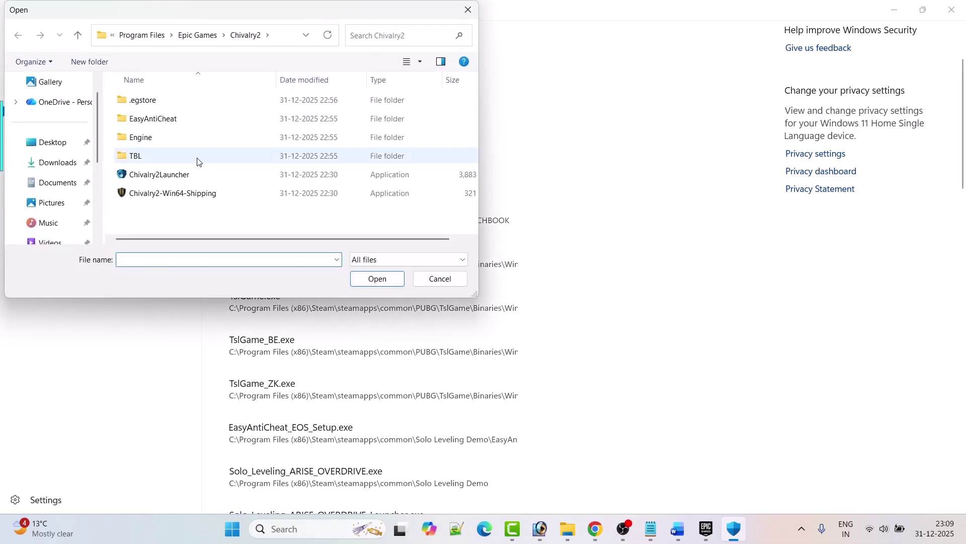
pyautogui.doubleClick(151, 159)
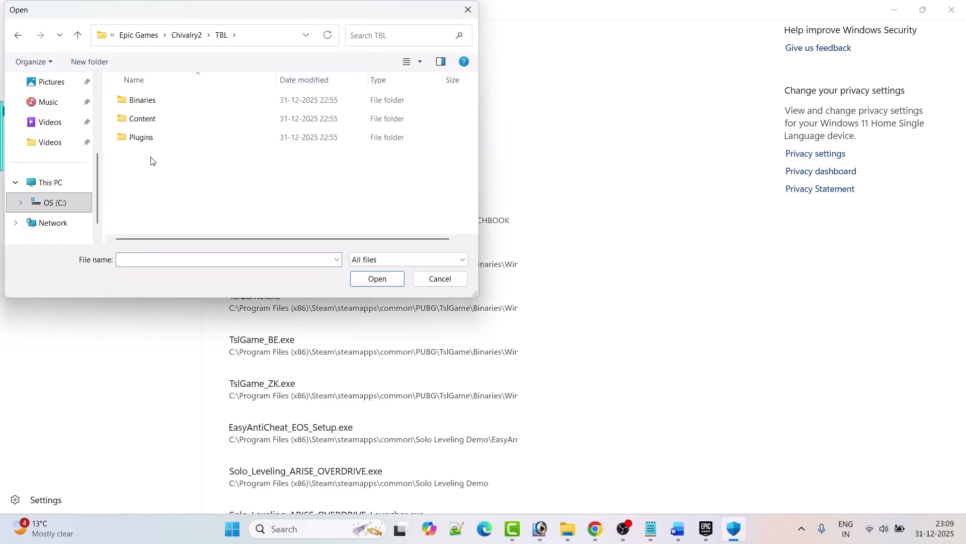
pyautogui.doubleClick(151, 102)
pyautogui.doubleClick(152, 103)
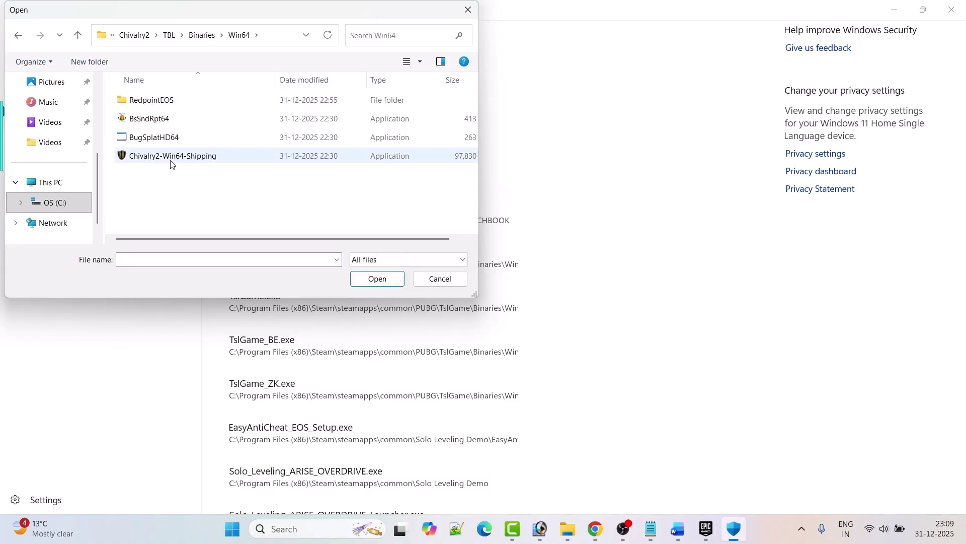
pyautogui.click(193, 160)
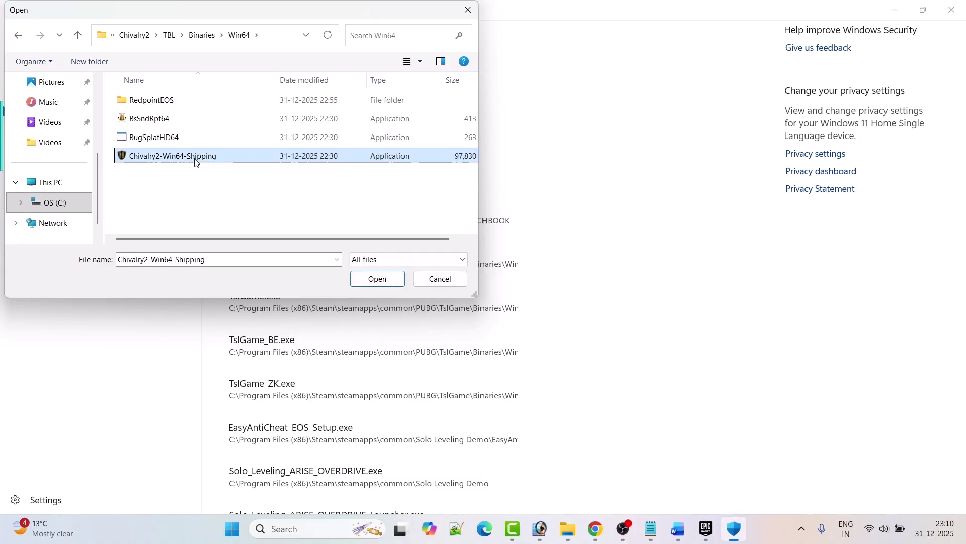
pyautogui.click(377, 279)
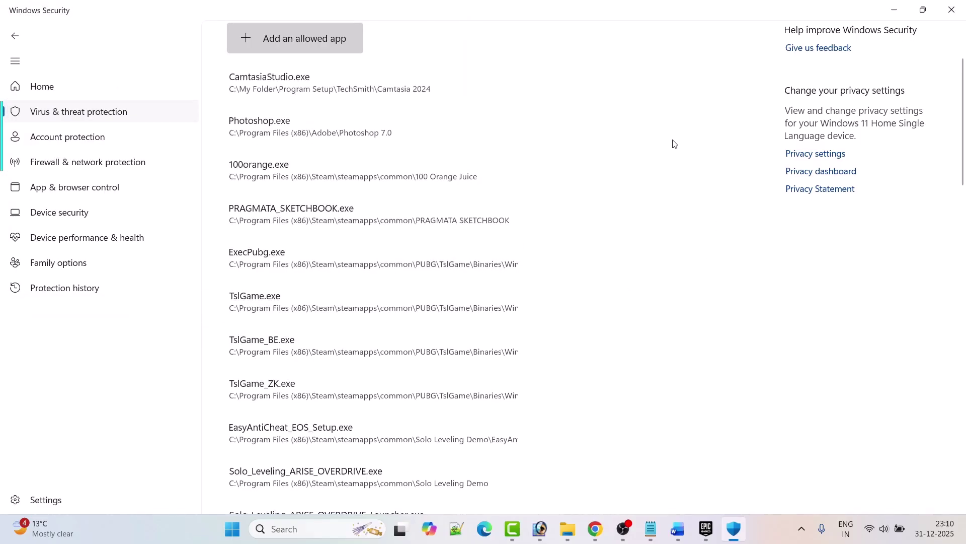
pyautogui.click(23, 38)
# Open the firewall's Allowed apps list, unlock it with Change settings, and begin adding an app
pyautogui.click(22, 38)
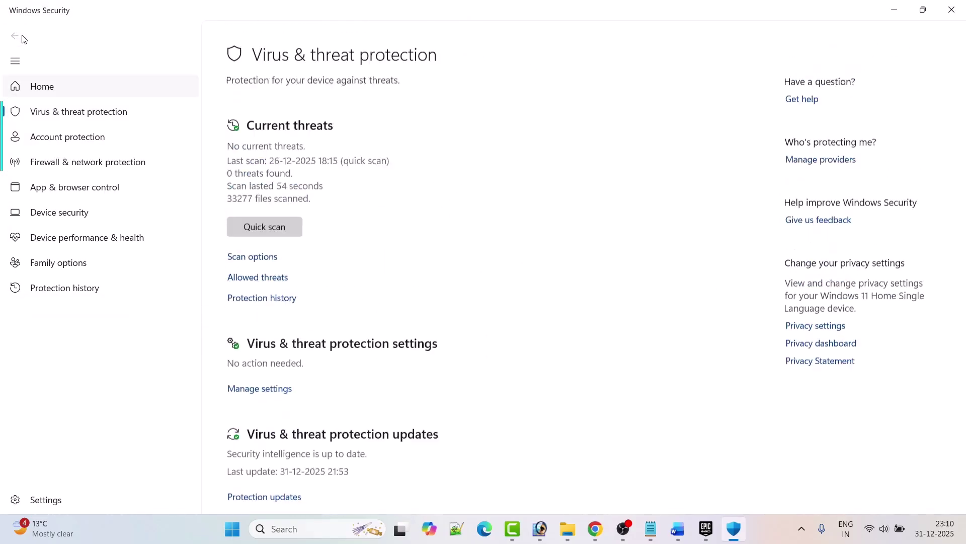
pyautogui.click(22, 37)
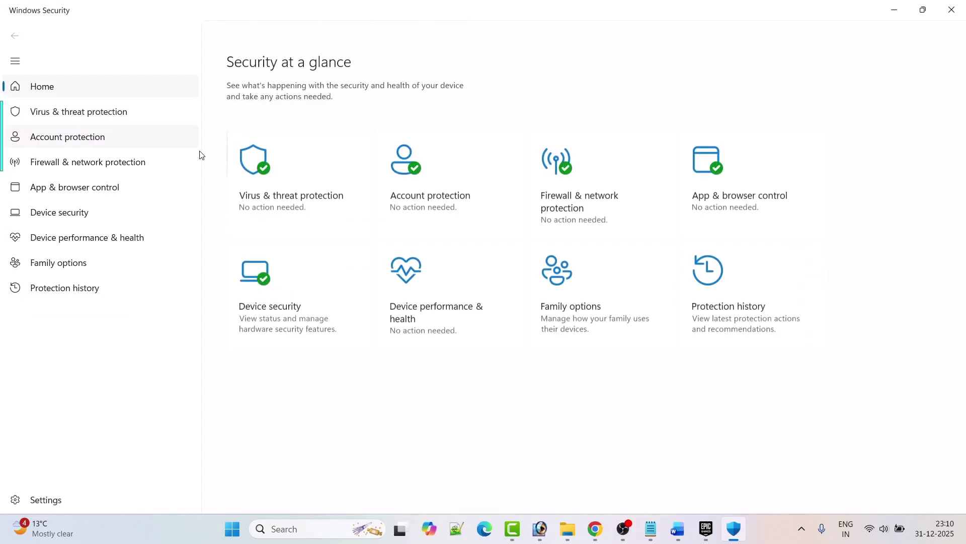
pyautogui.click(617, 212)
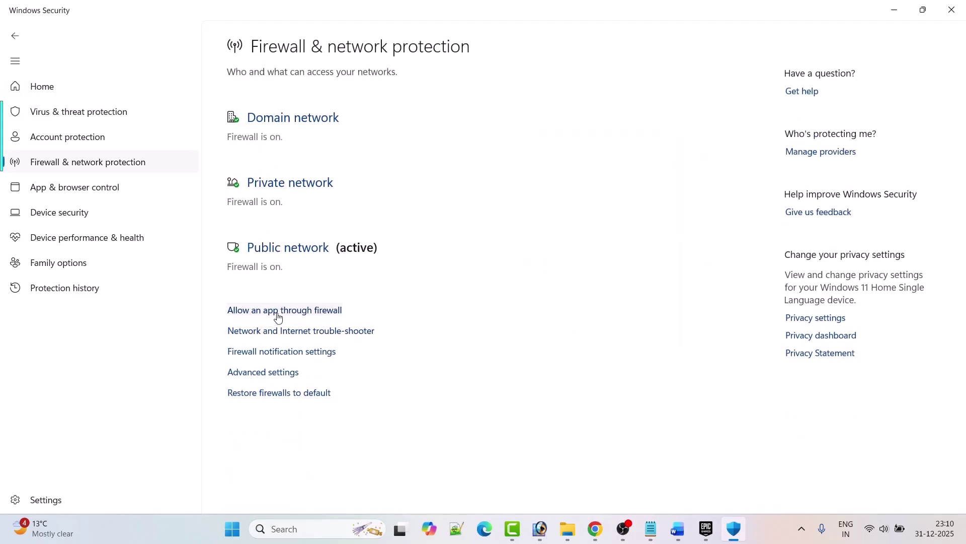
pyautogui.click(304, 310)
pyautogui.click(630, 175)
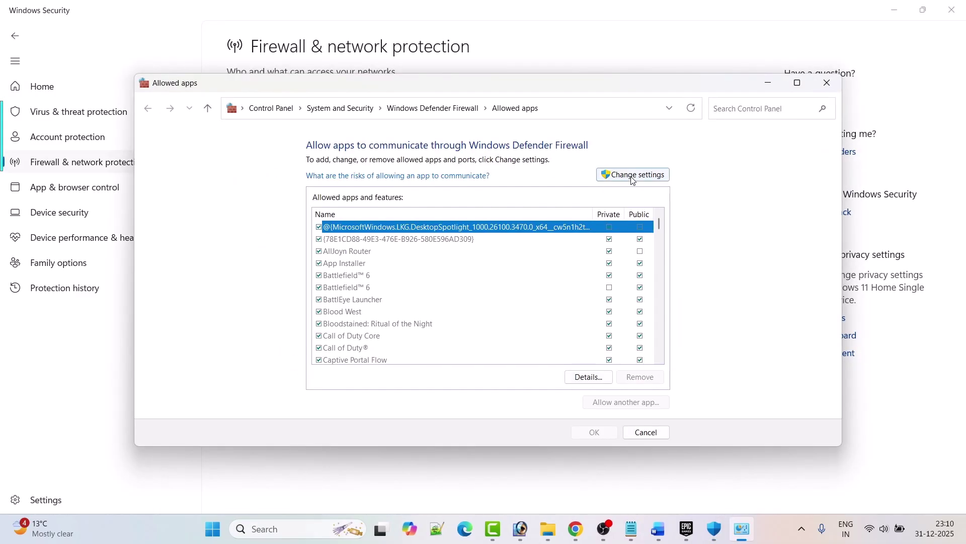
pyautogui.click(626, 405)
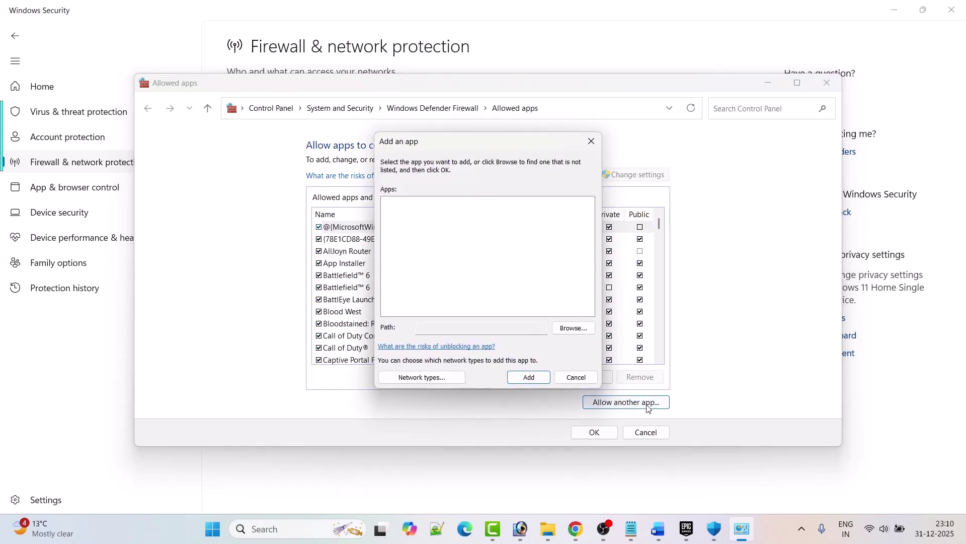
# Browse to Program Files\Epic Games\Chivalry2 and pick Chivalry2-Win64-Shipping
pyautogui.click(574, 327)
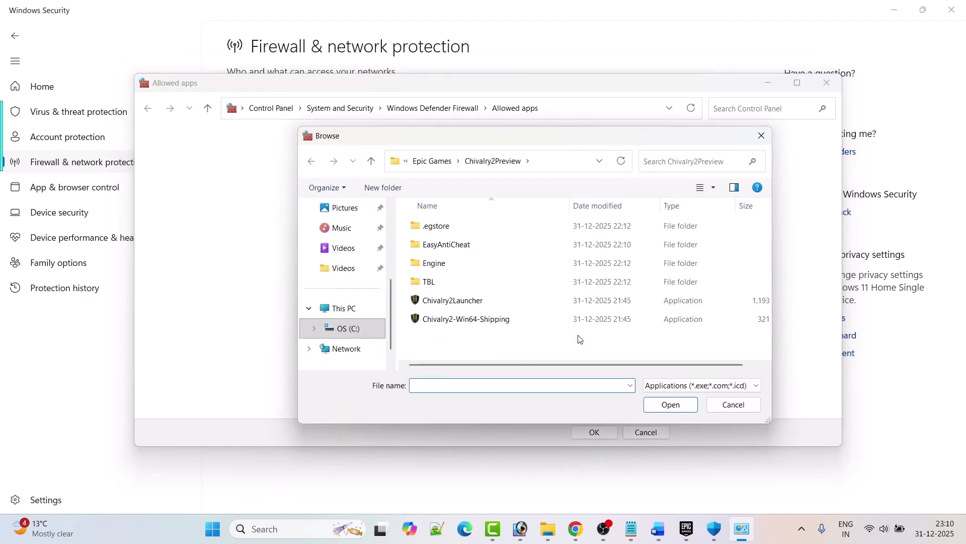
pyautogui.click(432, 161)
pyautogui.click(465, 161)
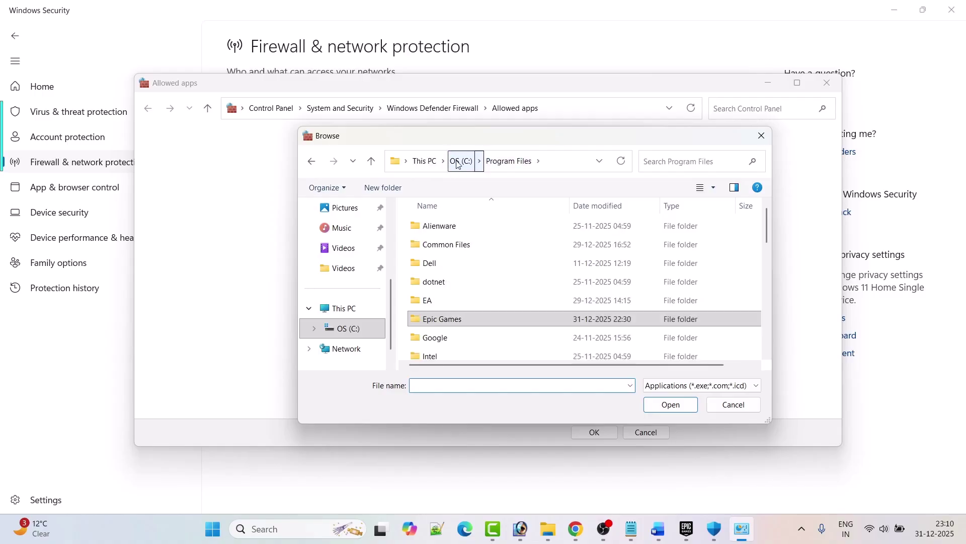
pyautogui.click(457, 164)
pyautogui.scroll(-1, 464, 294)
pyautogui.doubleClick(464, 295)
pyautogui.doubleClick(471, 320)
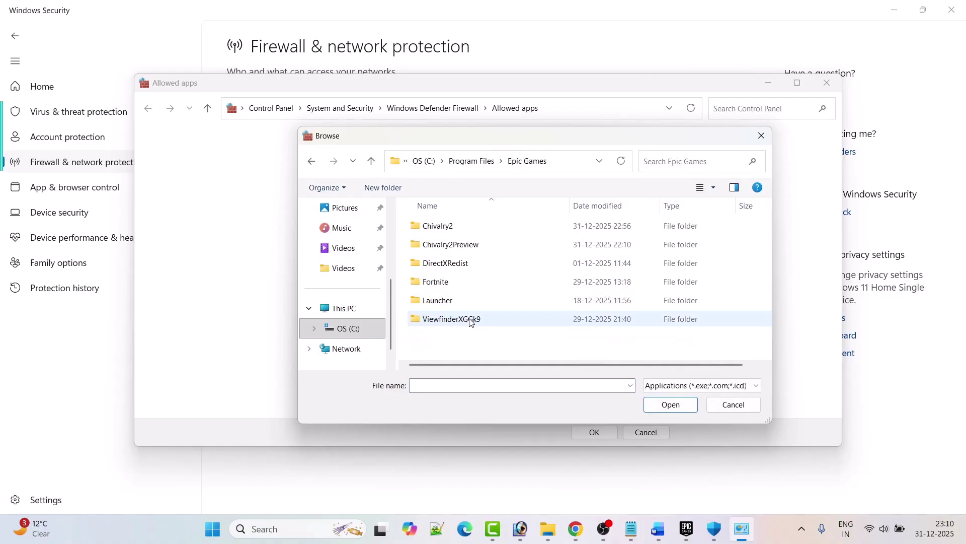
pyautogui.doubleClick(459, 232)
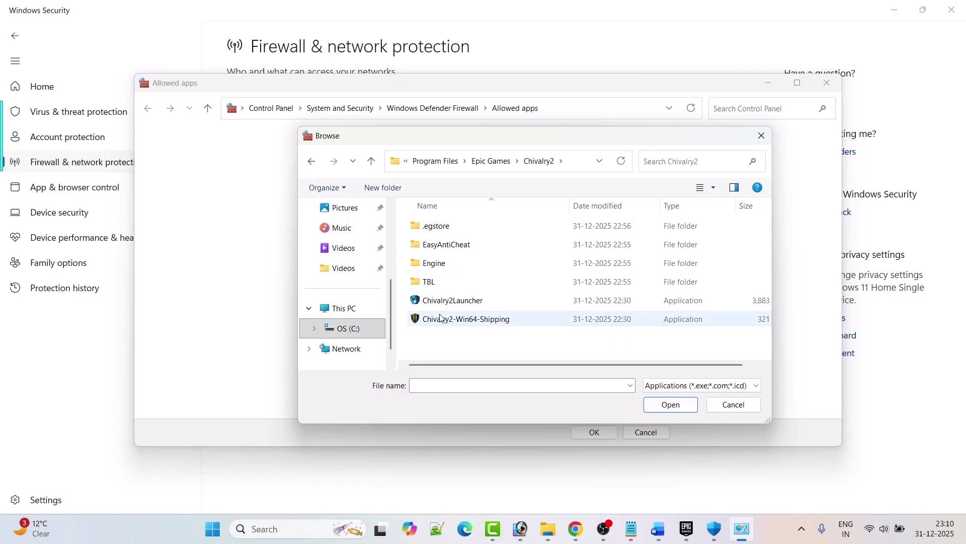
pyautogui.click(478, 325)
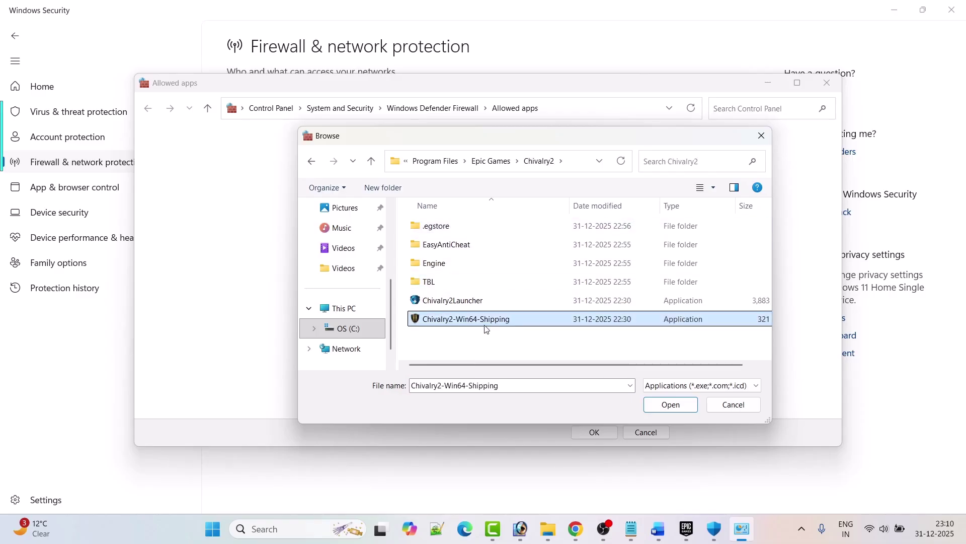
# Add it to the firewall list as BootstrapPackagedGame with Private networks ticked
pyautogui.click(667, 406)
pyautogui.click(535, 378)
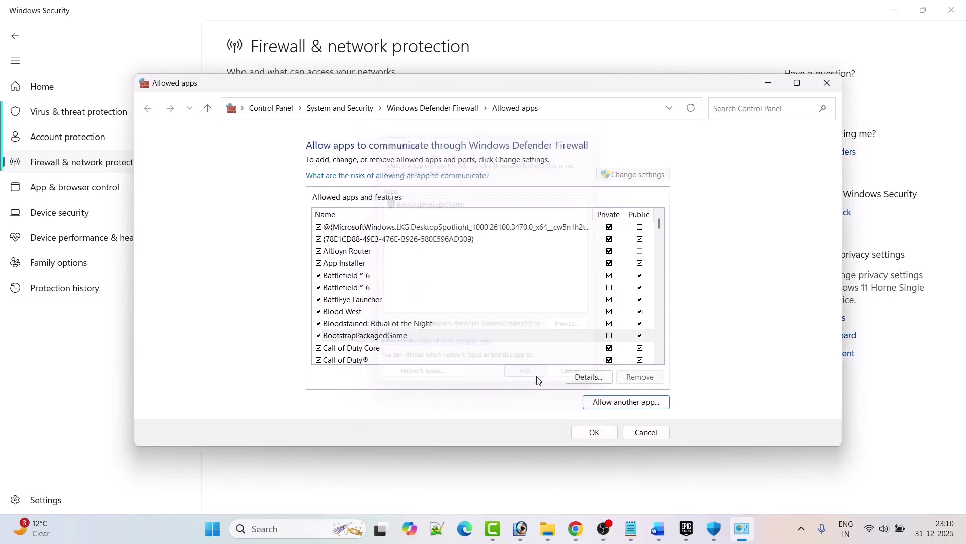
pyautogui.scroll(-1, 484, 324)
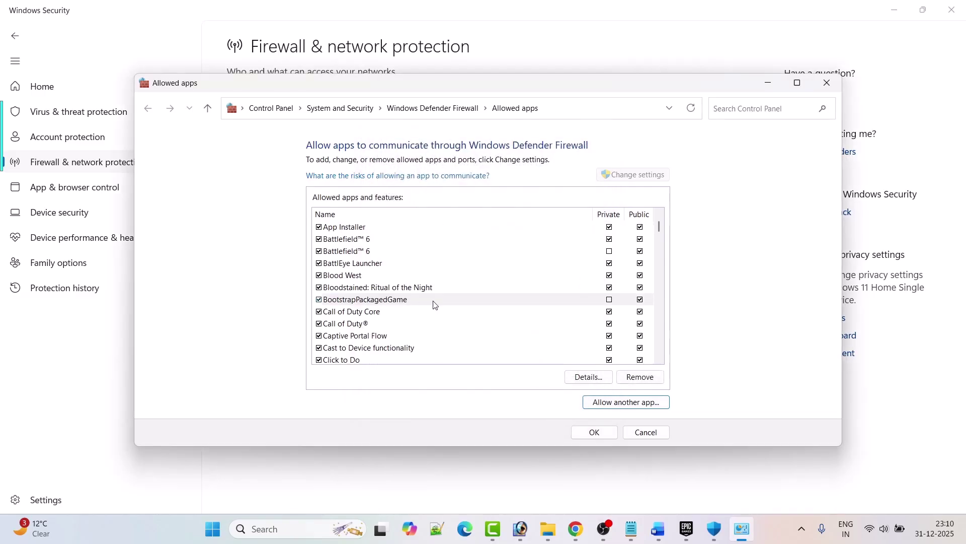
pyautogui.click(609, 301)
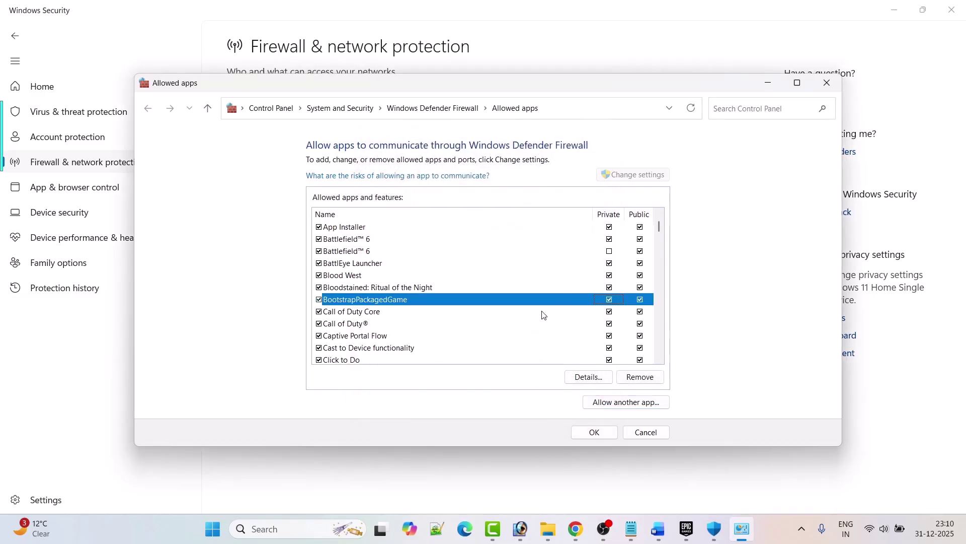
pyautogui.click(636, 405)
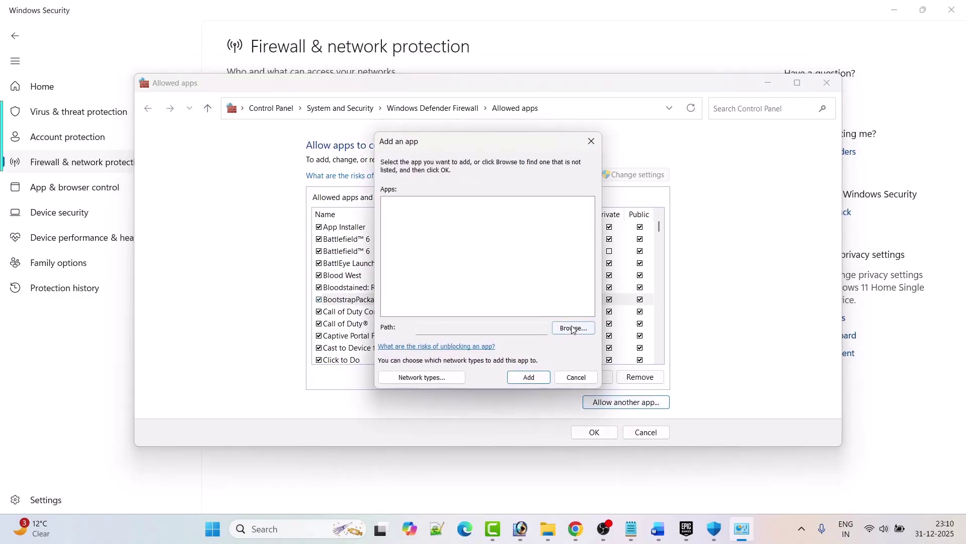
# Add Chivalry2Launcher (Easy Anti-Cheat Bootstrapper) to the firewall list with Private ticked
pyautogui.click(573, 328)
pyautogui.click(462, 304)
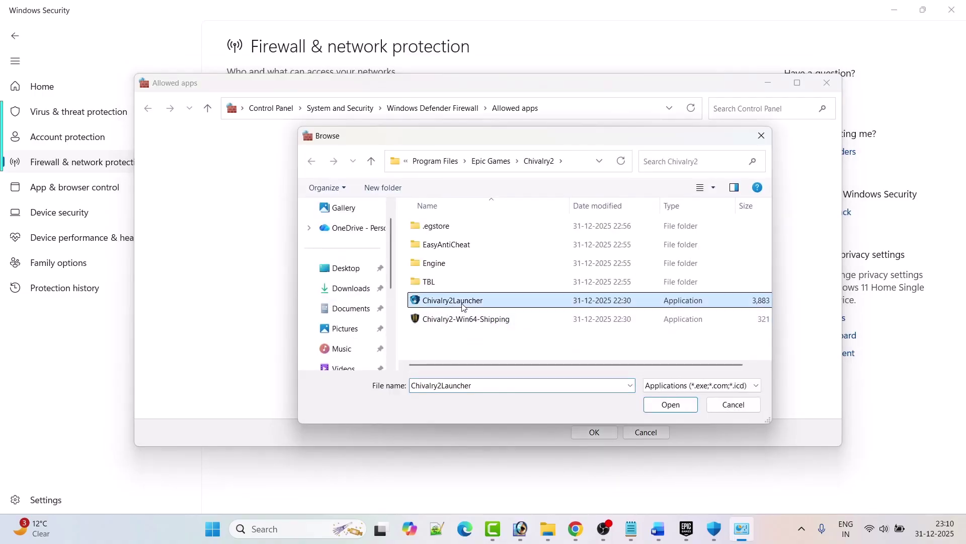
pyautogui.click(670, 406)
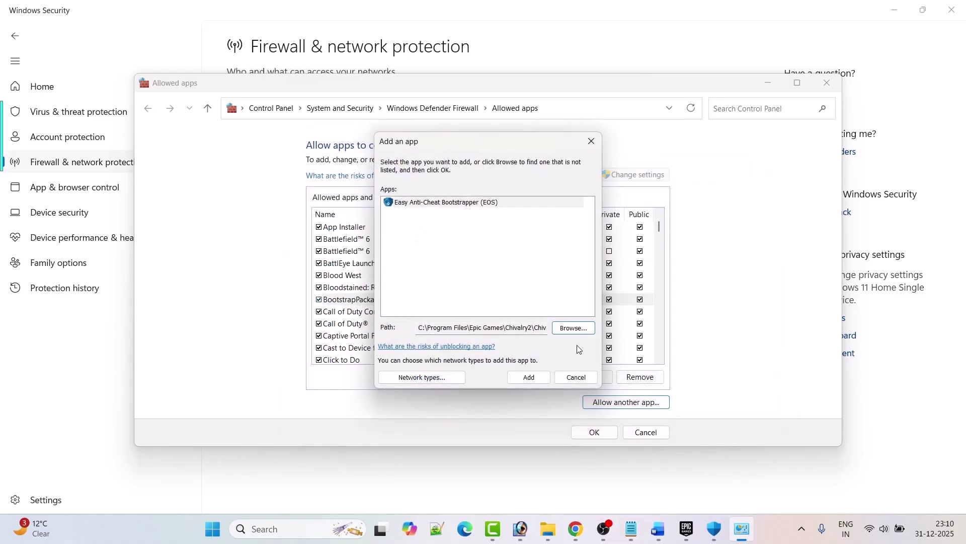
pyautogui.click(536, 379)
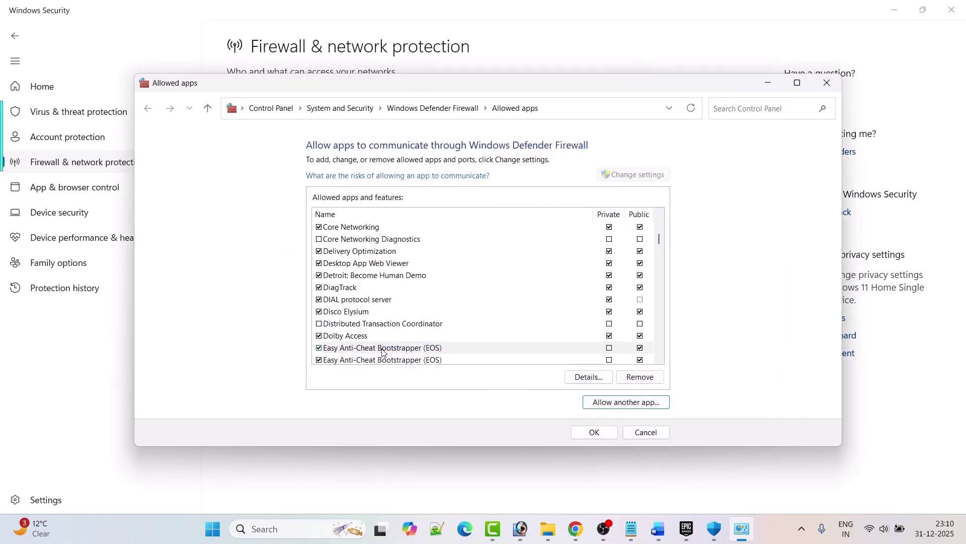
pyautogui.click(610, 348)
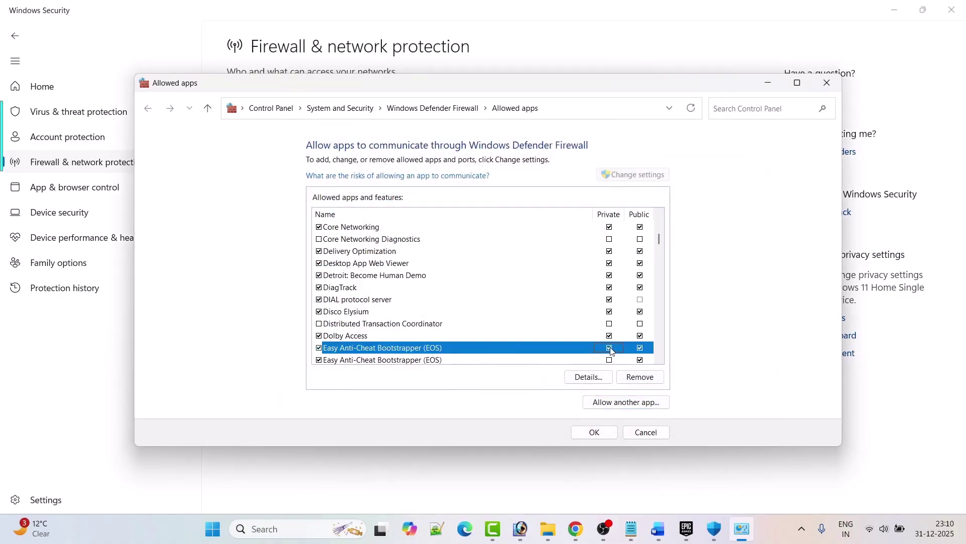
# Add TBL\Binaries\Win64\Chivalry2-Win64-Shipping with Private ticked, then save the list with OK
pyautogui.click(629, 403)
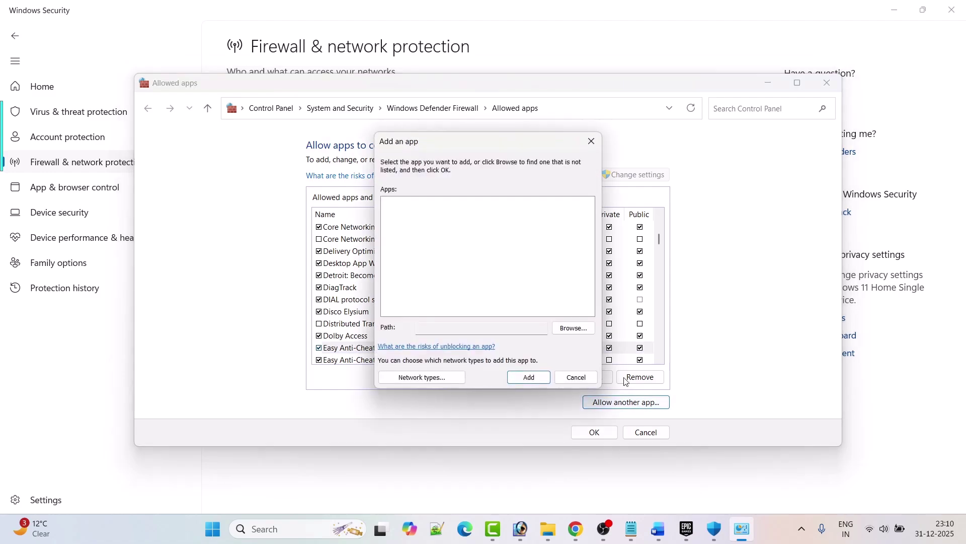
pyautogui.click(574, 328)
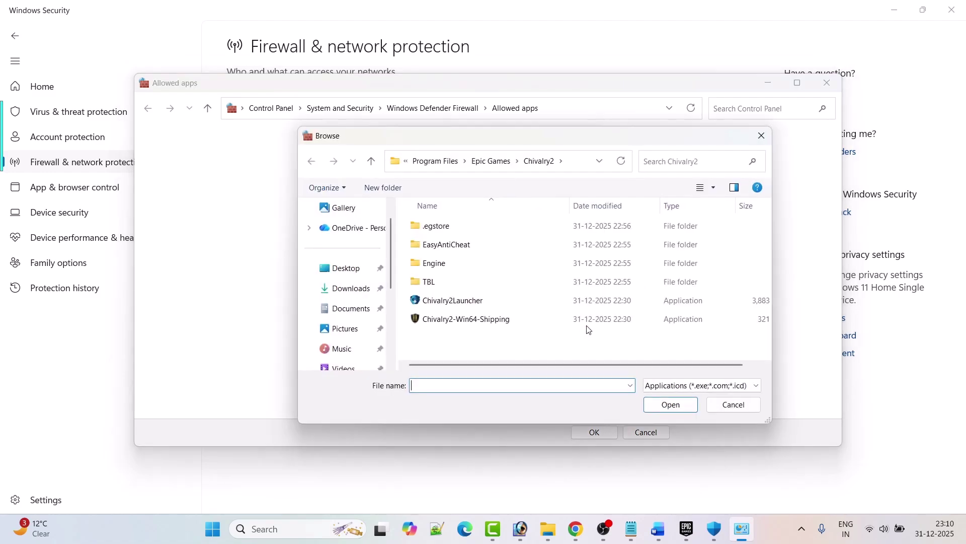
pyautogui.doubleClick(452, 284)
pyautogui.doubleClick(448, 225)
pyautogui.doubleClick(448, 227)
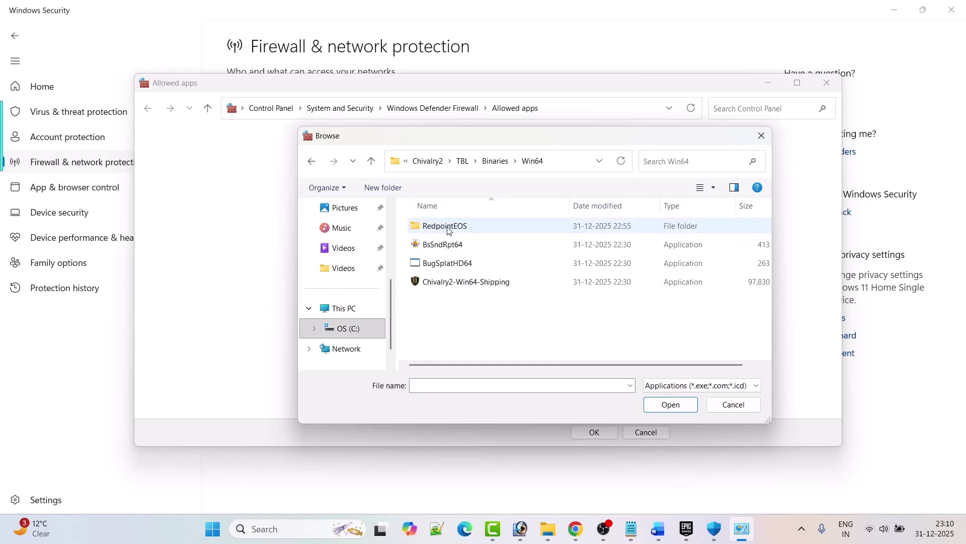
pyautogui.click(484, 284)
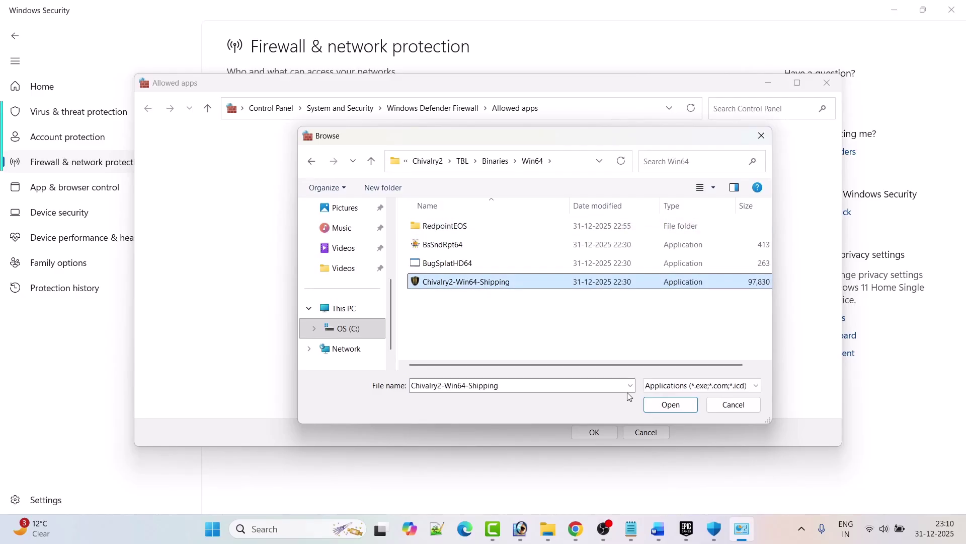
pyautogui.click(671, 404)
pyautogui.click(535, 378)
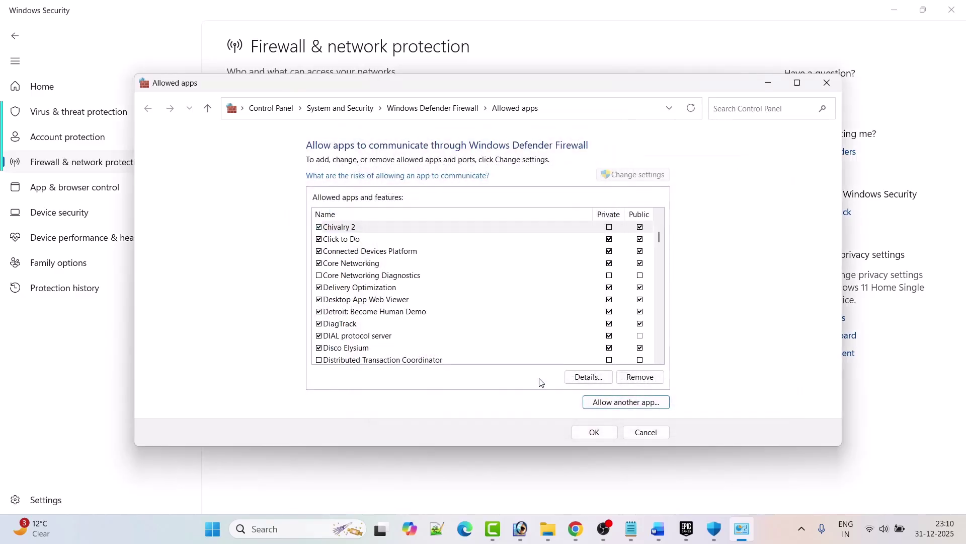
pyautogui.scroll(1, 537, 283)
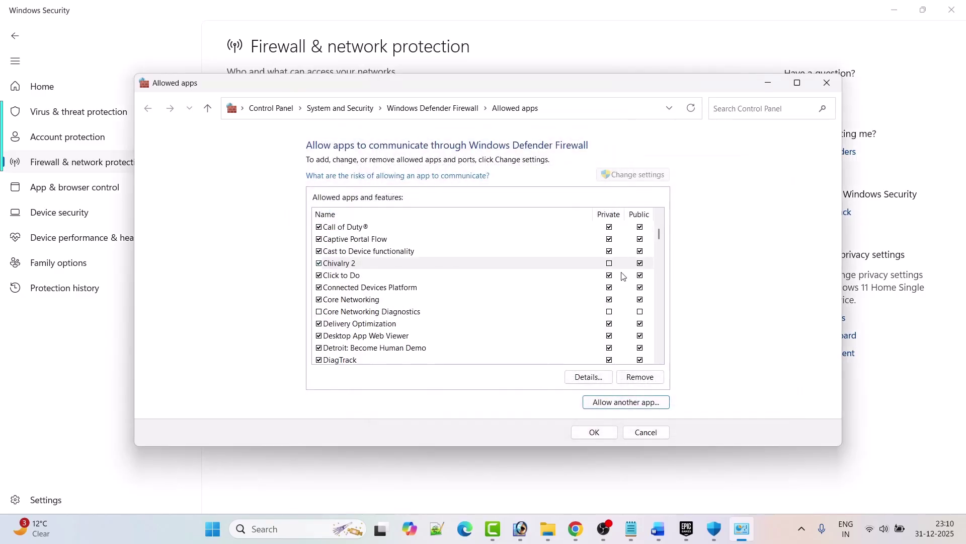
pyautogui.click(609, 263)
pyautogui.click(592, 433)
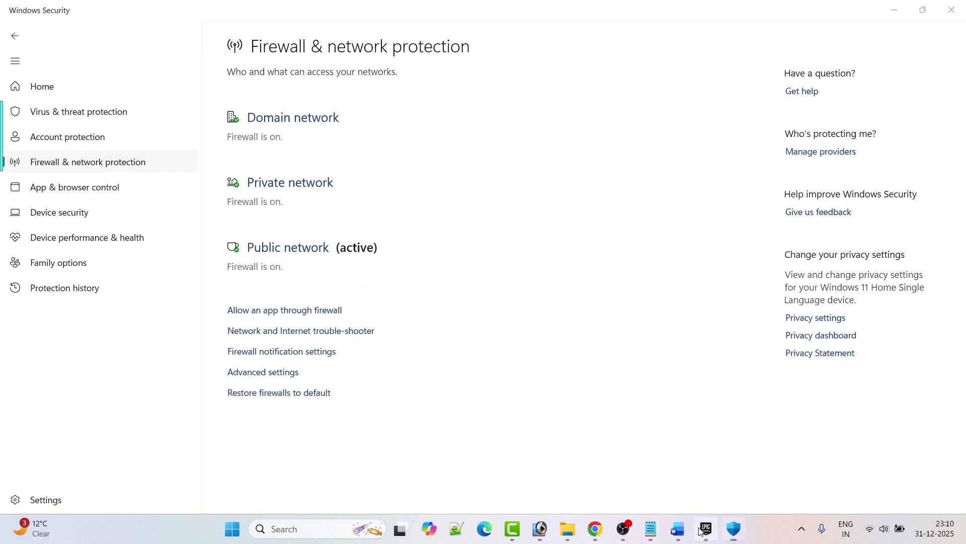
pyautogui.click(701, 530)
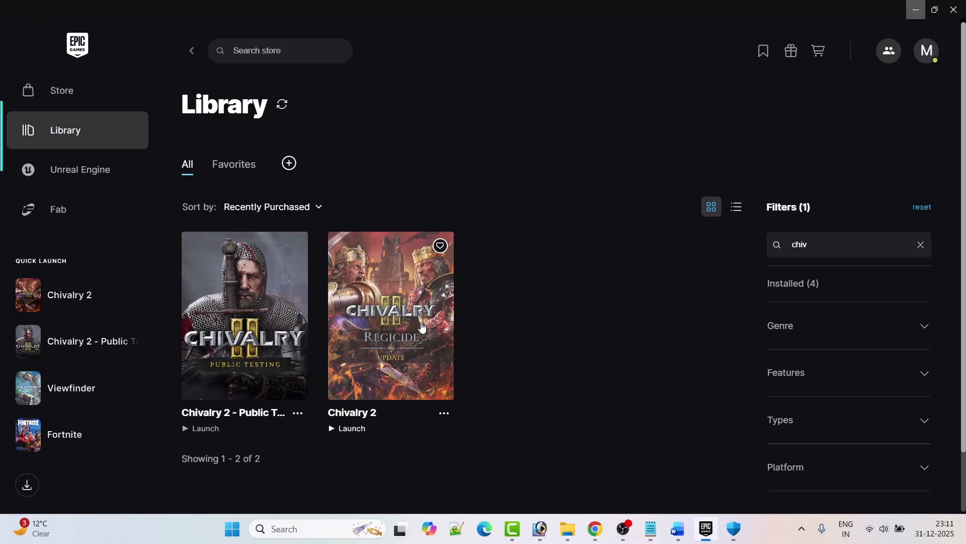
# Return from the Epic library to the Word guide and scroll to Fix 4's antivirus advice
pyautogui.hotkey('alt', 'Tab')
pyautogui.scroll(-1, 516, 363)
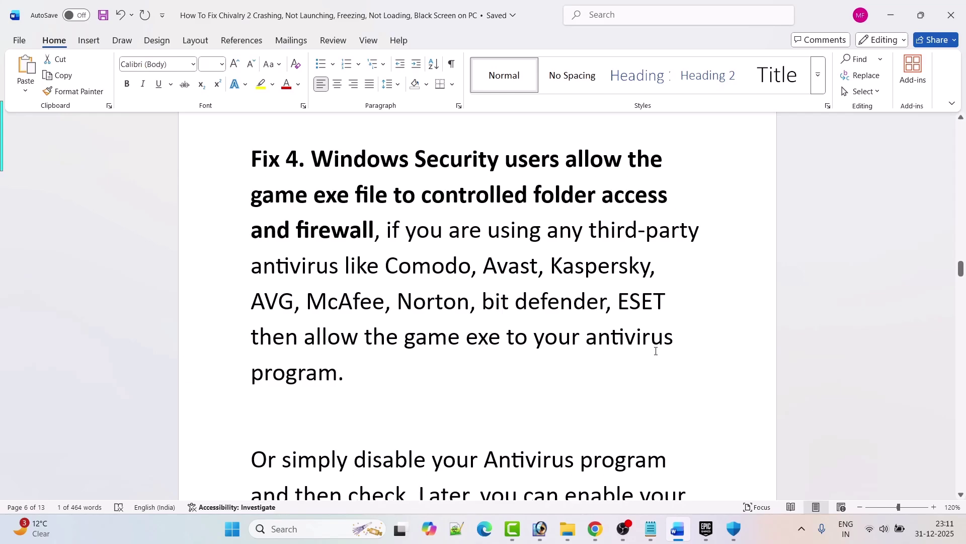
# Read Fix 5, then open Chivalry 2's install folder via Manage in the Epic library
pyautogui.scroll(-2, 655, 351)
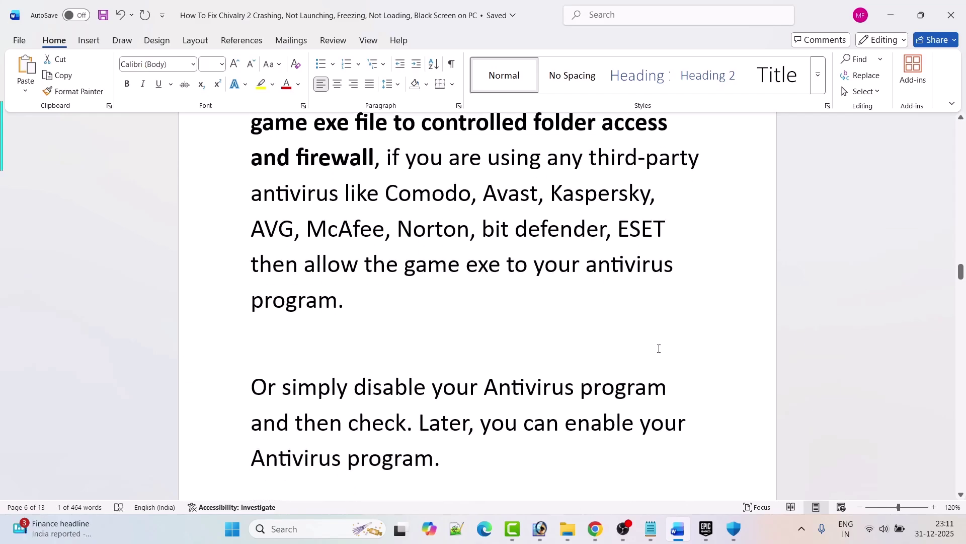
pyautogui.scroll(-2, 539, 336)
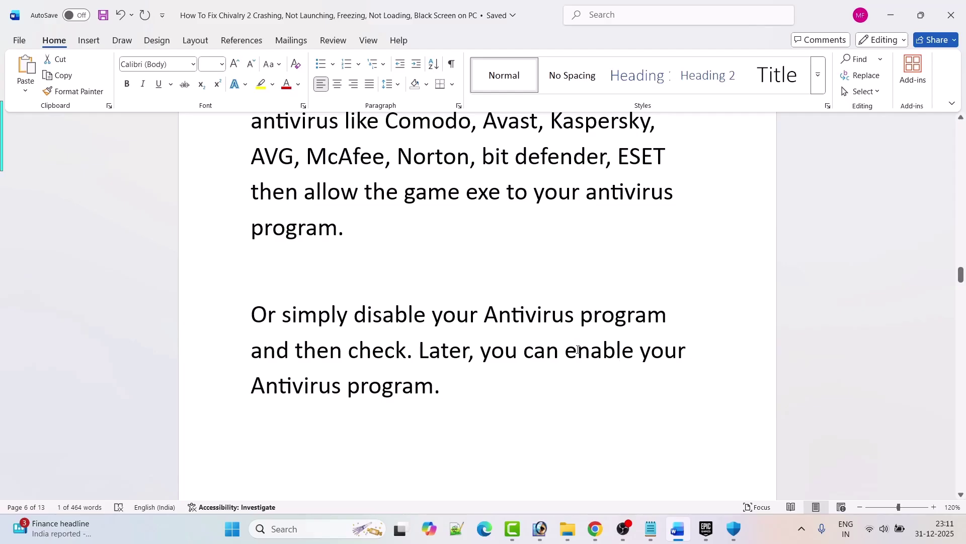
pyautogui.scroll(-12, 579, 353)
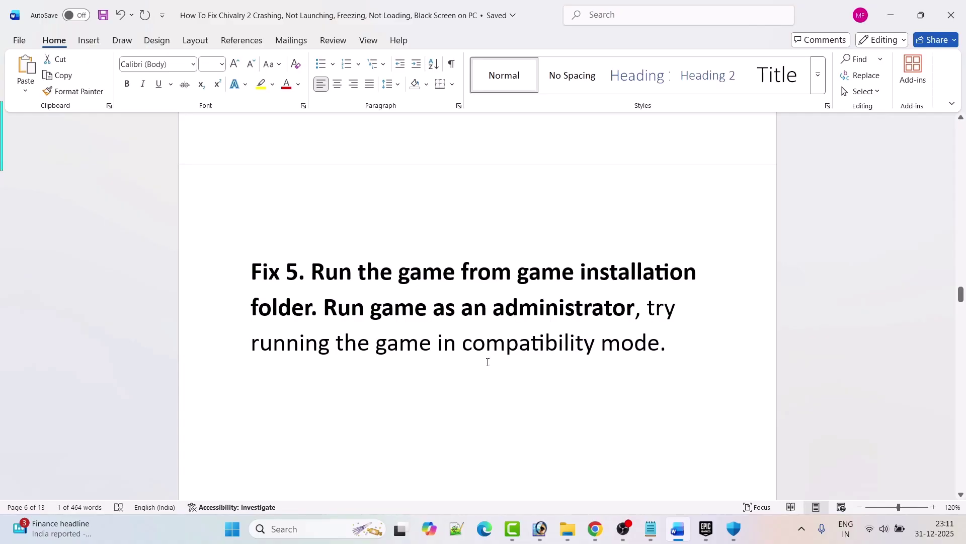
pyautogui.click(706, 528)
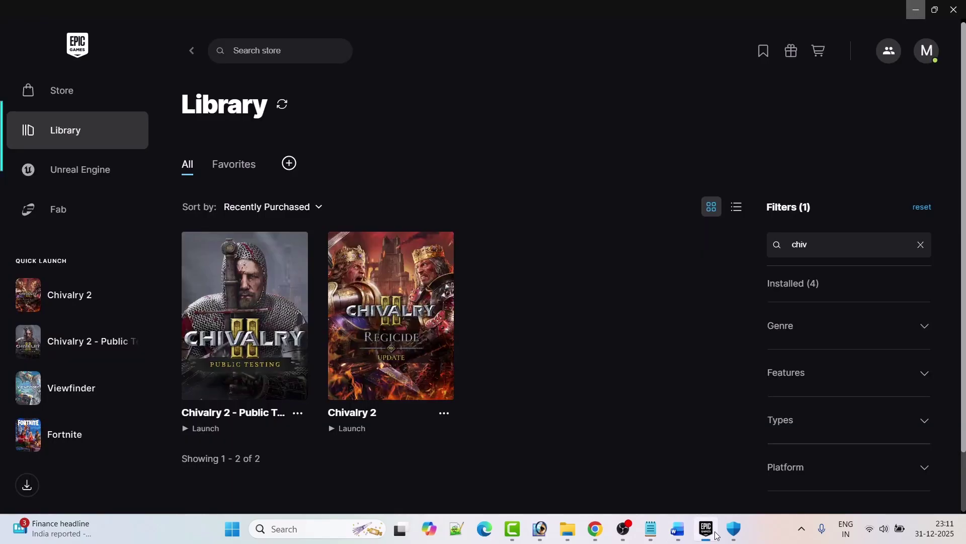
pyautogui.click(445, 415)
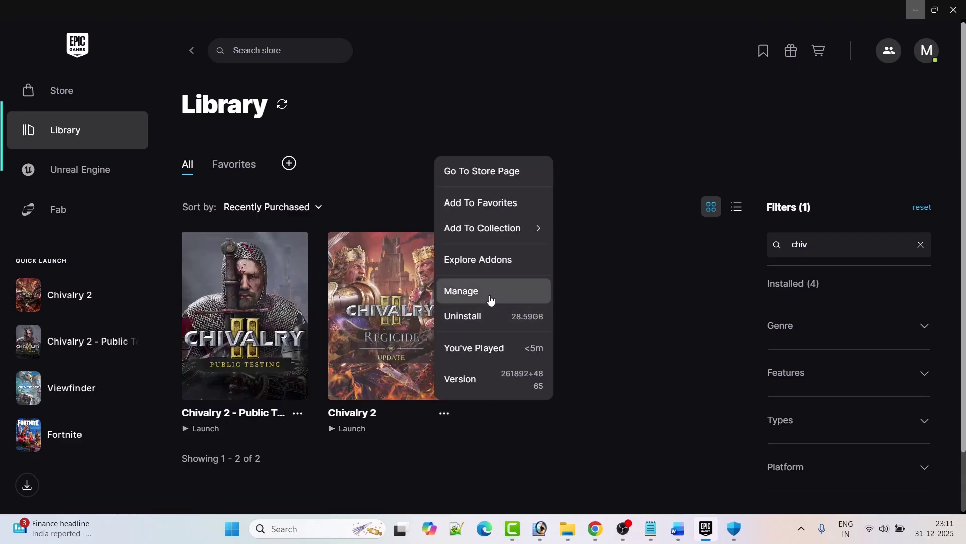
pyautogui.click(486, 297)
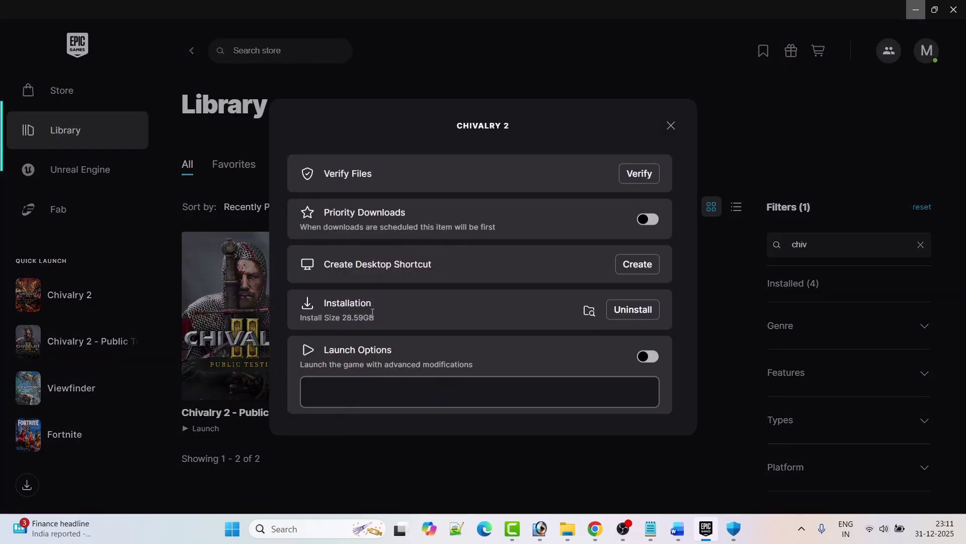
pyautogui.click(589, 310)
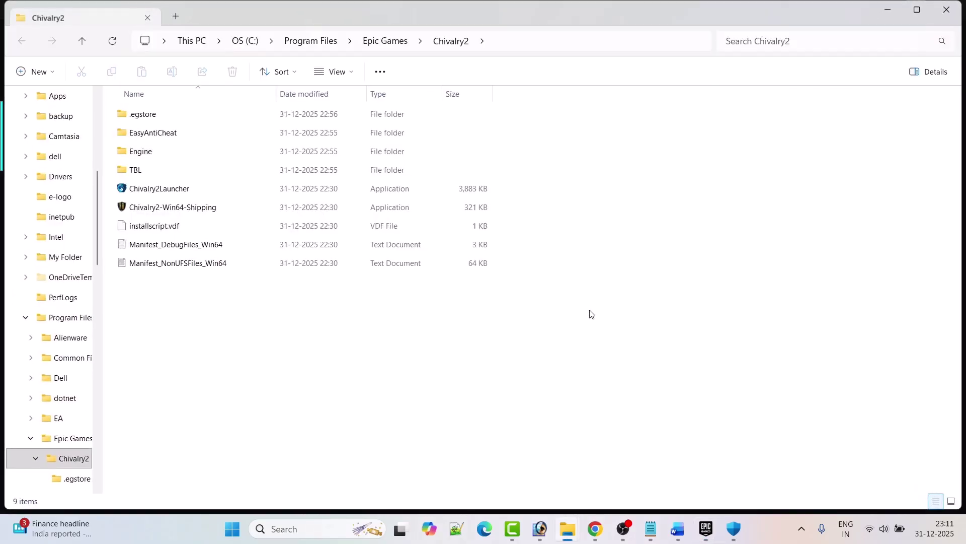
# Maximize File Explorer and bring up, then dismiss, Chivalry2-Win64-Shipping's context menu
pyautogui.click(917, 10)
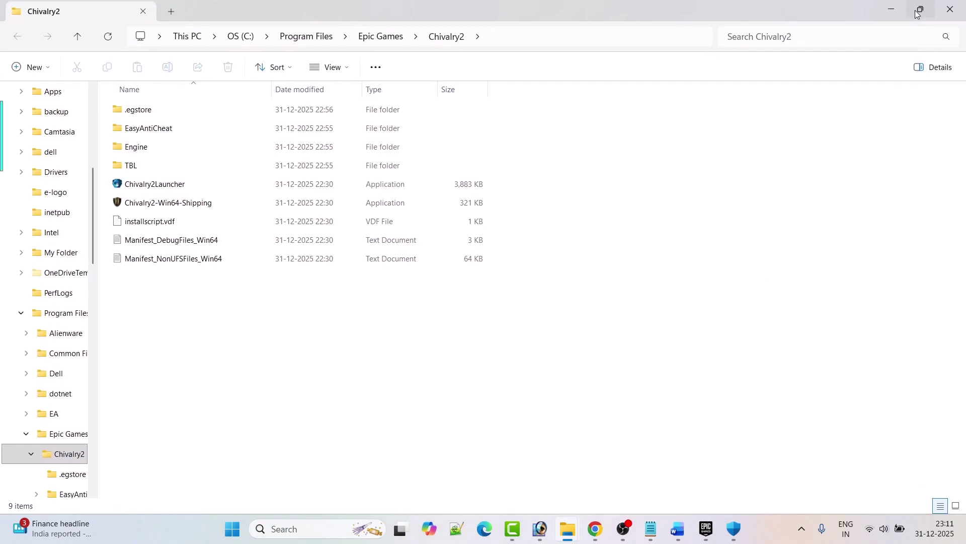
pyautogui.click(157, 209)
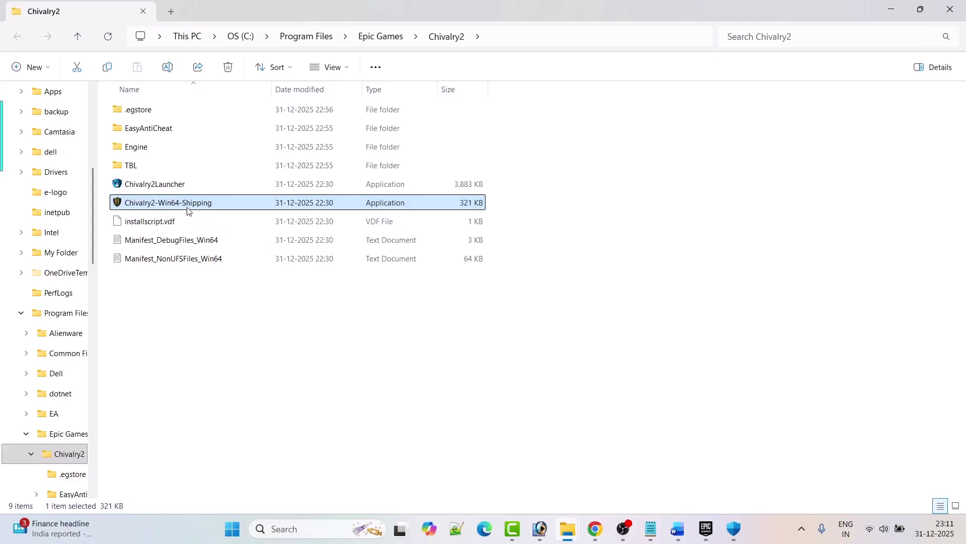
pyautogui.moveTo(224, 211)
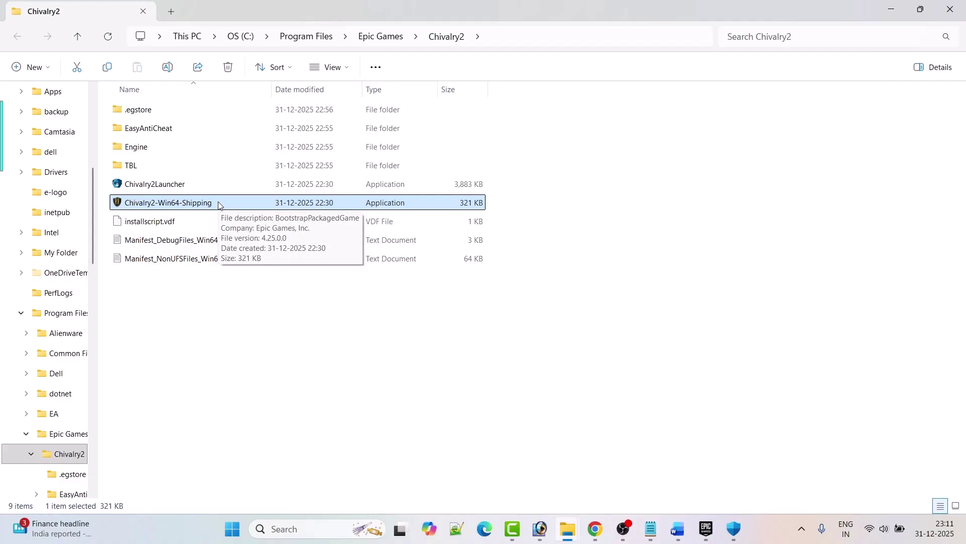
pyautogui.rightClick(216, 201)
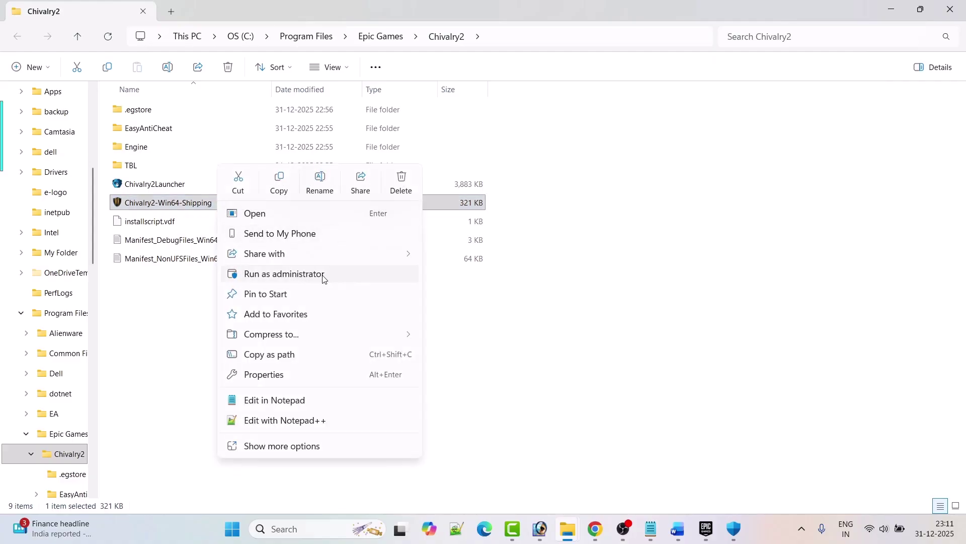
pyautogui.click(593, 348)
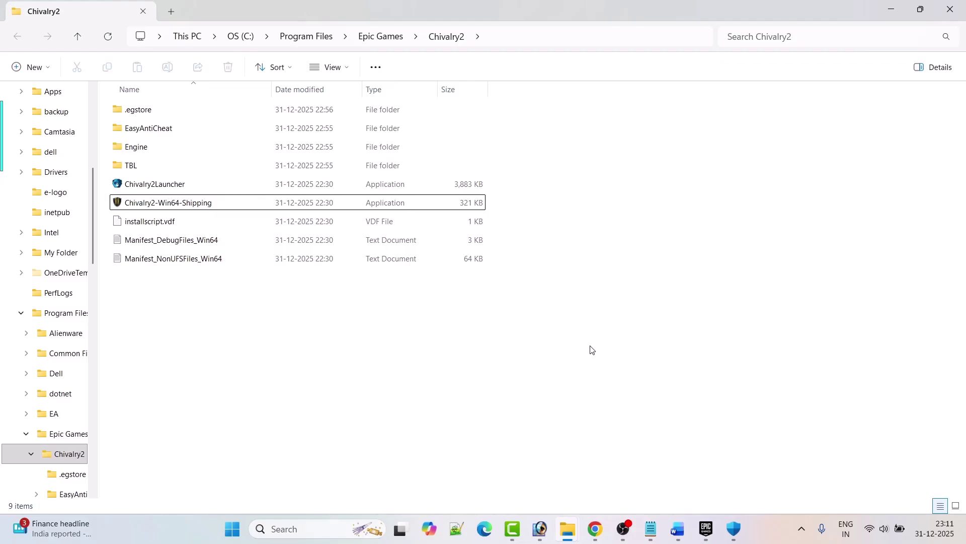
# Go into TBL\Binaries\Win64 and open the Properties of Chivalry2-Win64-Shipping
pyautogui.click(149, 167)
pyautogui.doubleClick(151, 169)
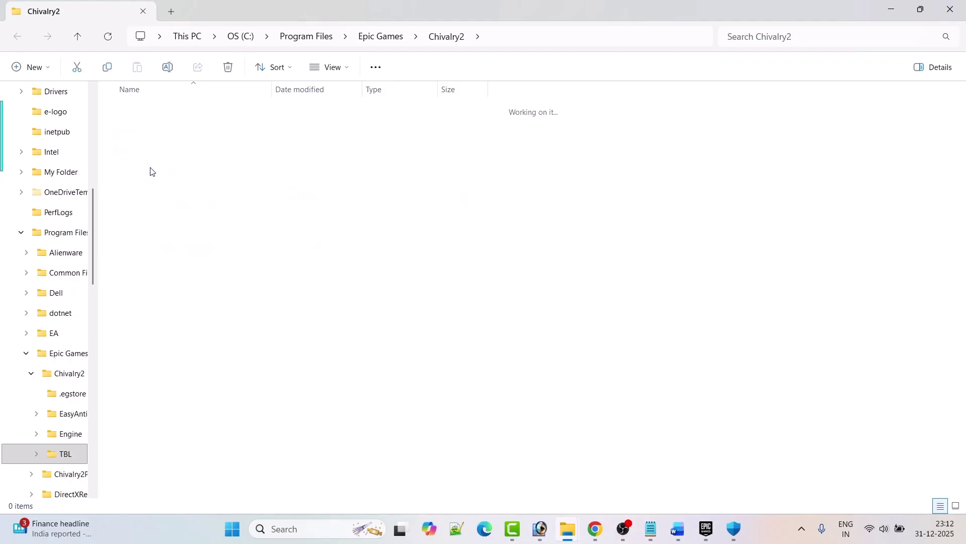
pyautogui.doubleClick(153, 112)
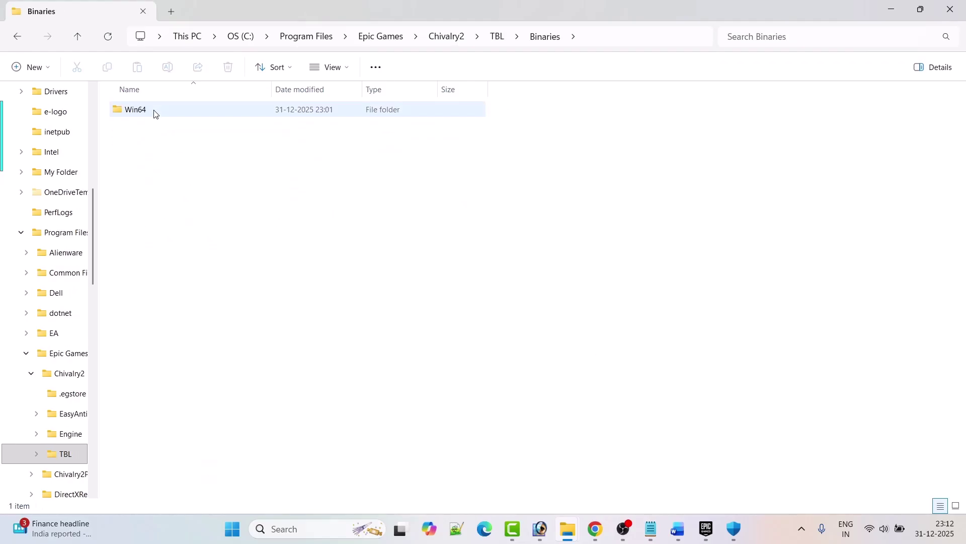
pyautogui.doubleClick(156, 112)
pyautogui.click(177, 203)
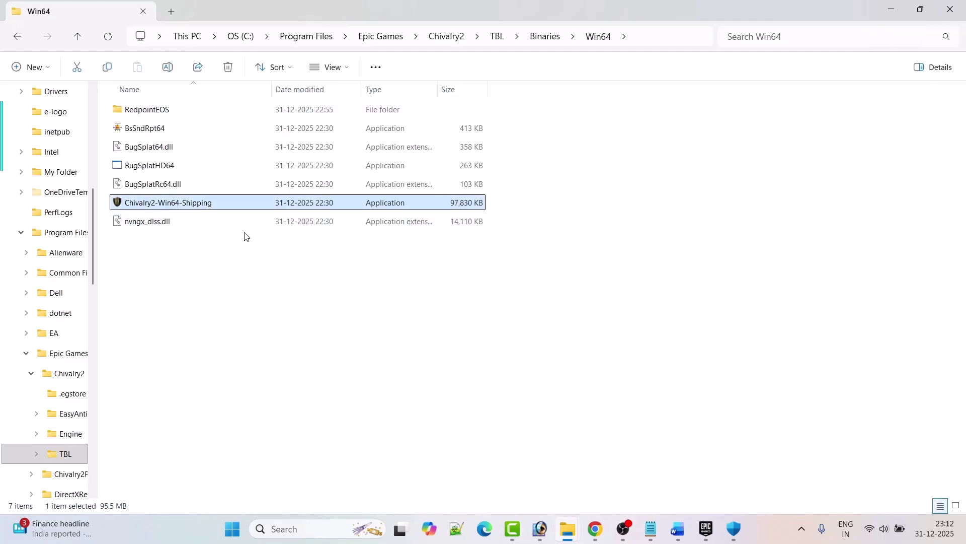
pyautogui.rightClick(214, 204)
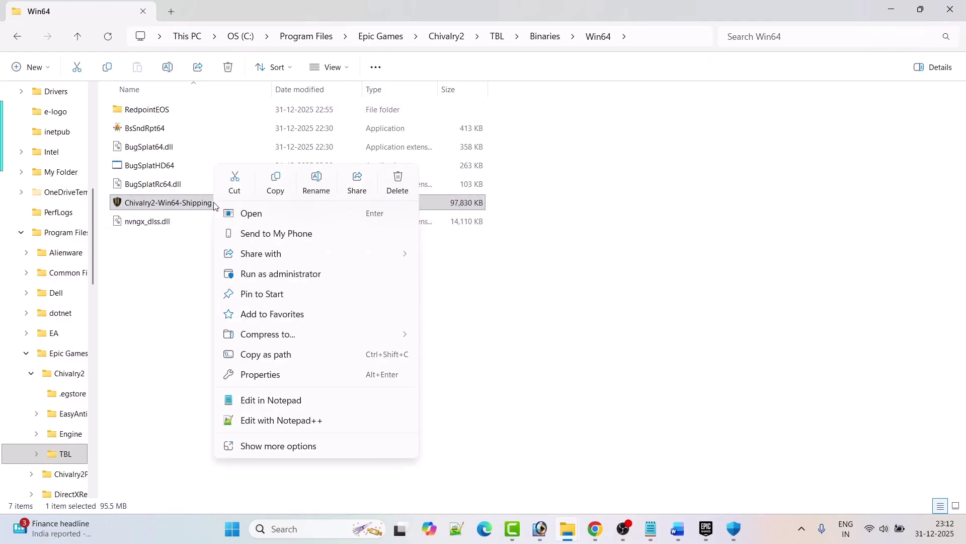
pyautogui.click(276, 375)
pyautogui.moveTo(361, 173); pyautogui.dragTo(369, 117)
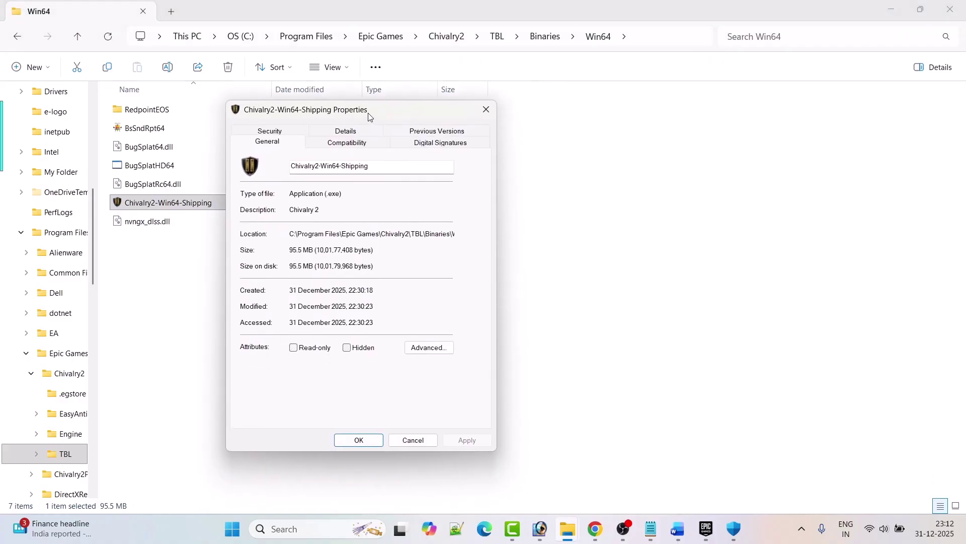
# Turn on Run as administrator and Windows 8 compatibility mode, applying each change
pyautogui.click(352, 144)
pyautogui.click(251, 340)
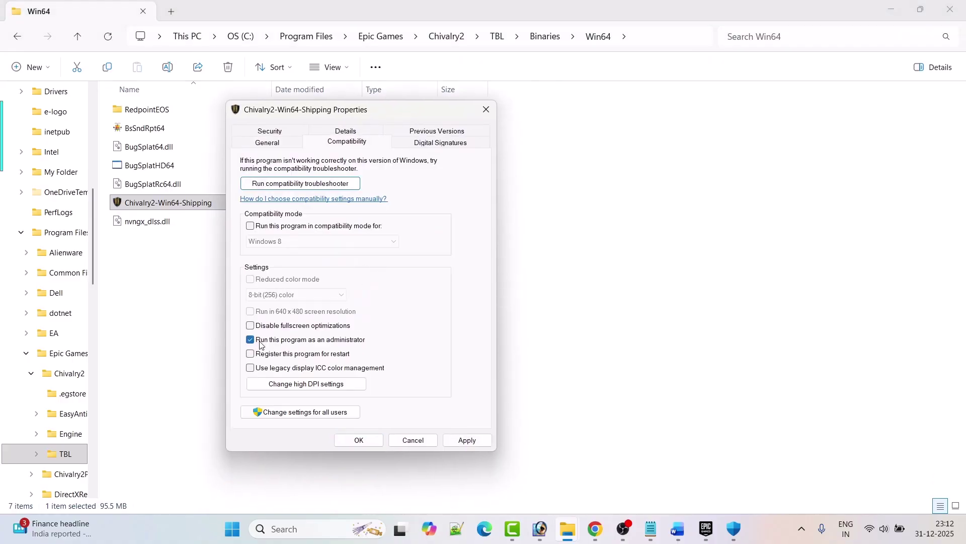
pyautogui.click(467, 440)
pyautogui.click(252, 227)
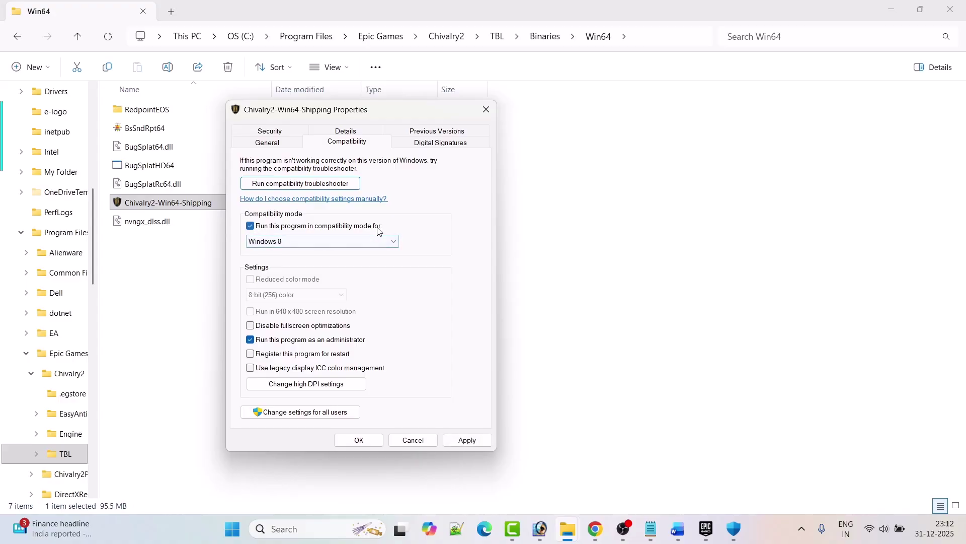
pyautogui.click(349, 246)
pyautogui.click(308, 284)
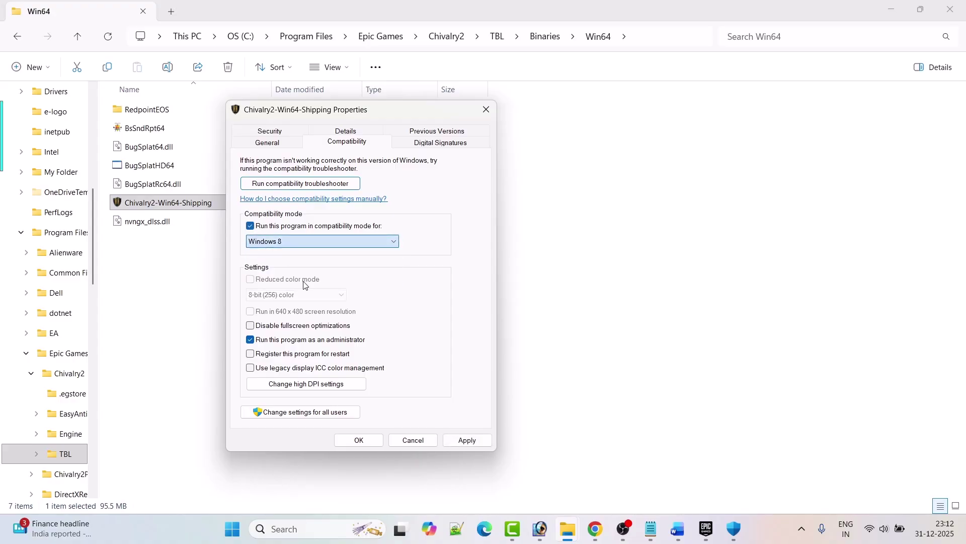
pyautogui.click(468, 441)
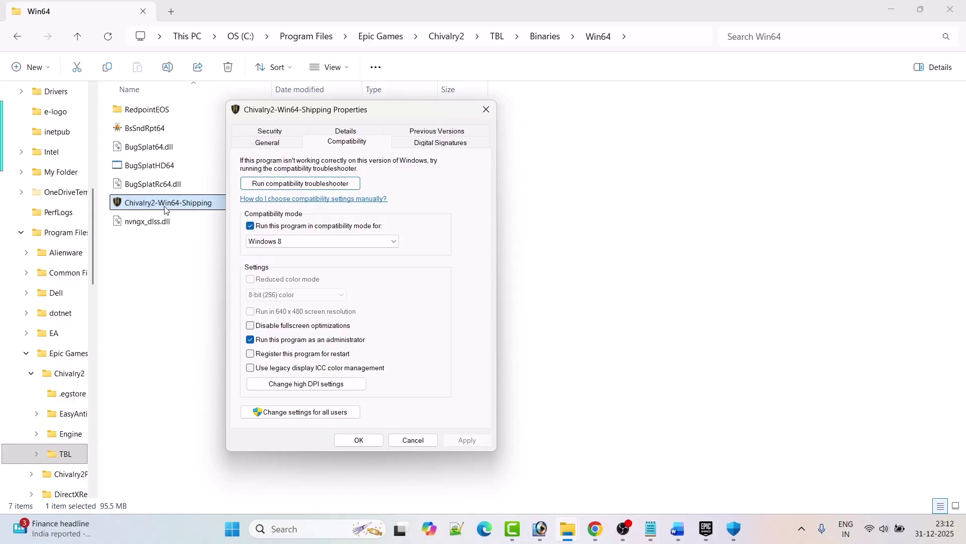
# Switch compatibility mode to Windows 7 and disable fullscreen optimizations, applying both
pyautogui.click(341, 245)
pyautogui.click(297, 285)
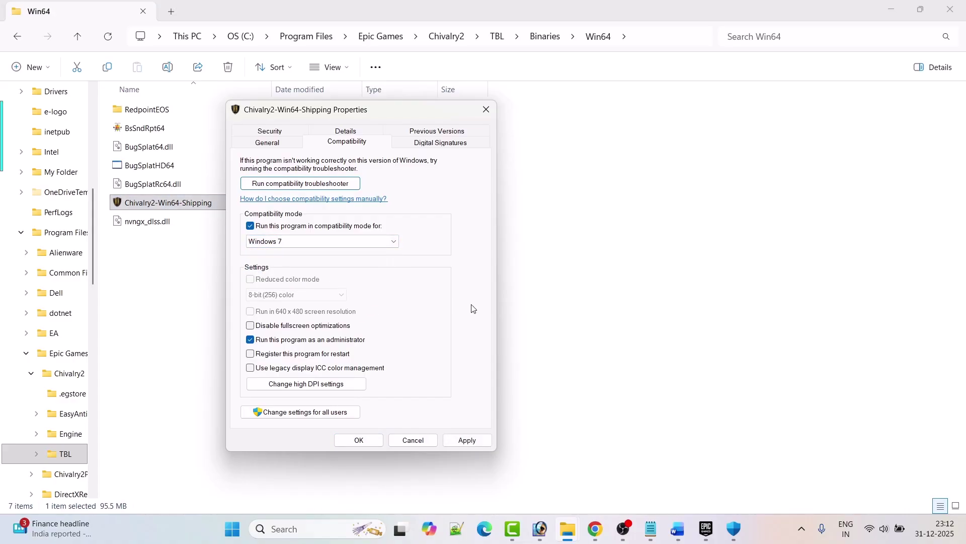
pyautogui.click(475, 445)
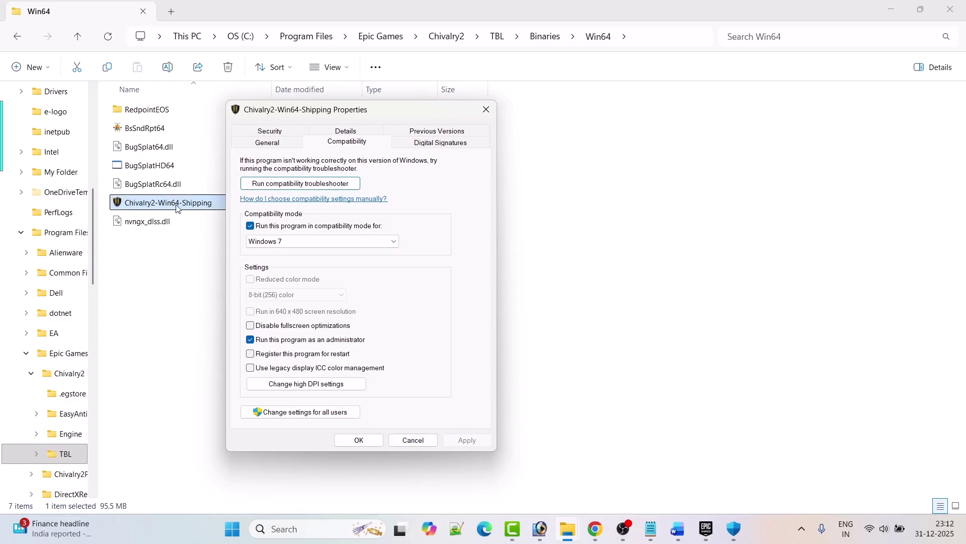
pyautogui.click(252, 326)
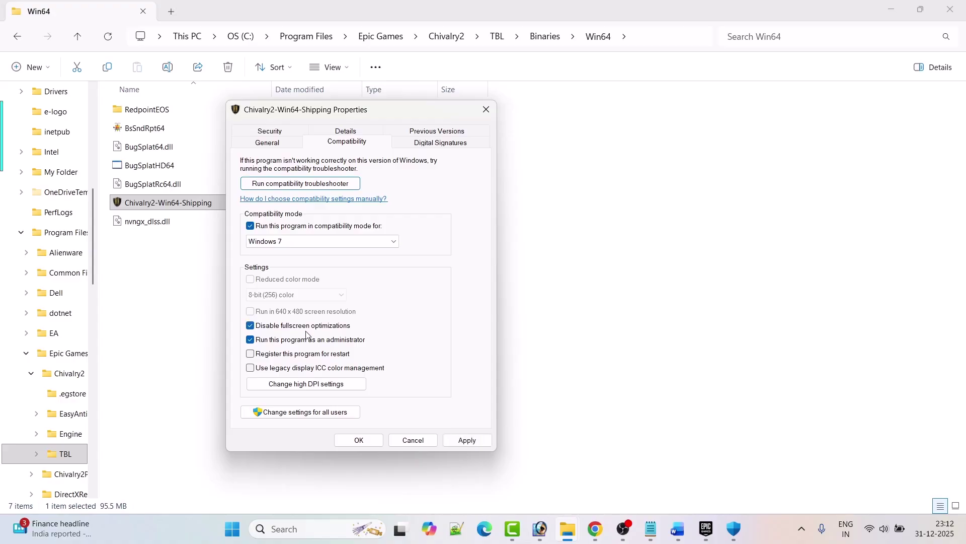
pyautogui.click(466, 440)
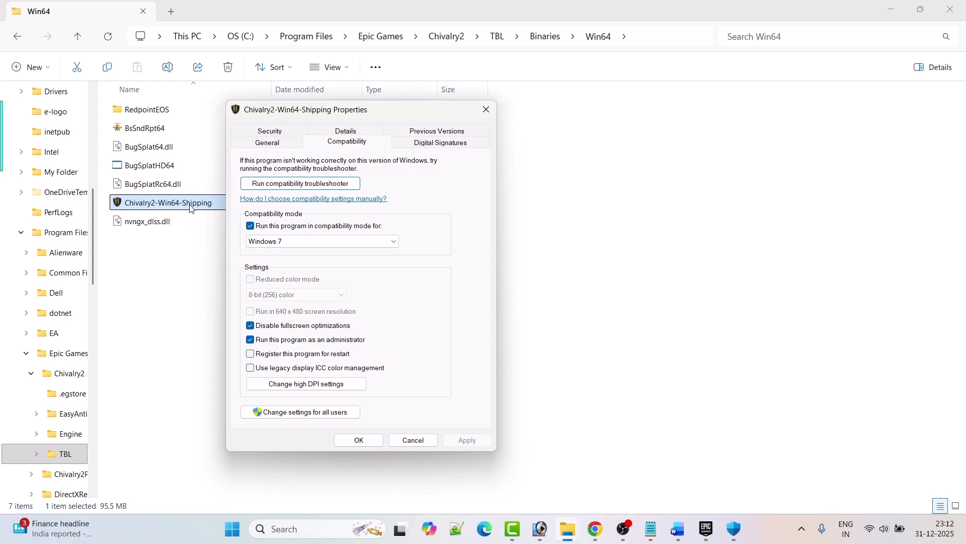
# Clear all three compatibility options, apply, and close the Properties dialog
pyautogui.click(251, 227)
pyautogui.click(251, 326)
pyautogui.click(251, 341)
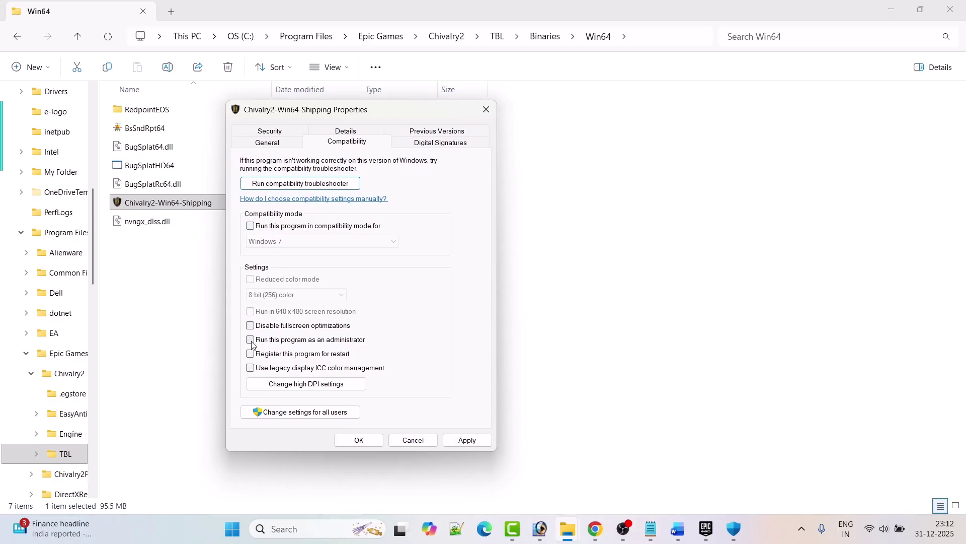
pyautogui.click(468, 441)
pyautogui.click(369, 444)
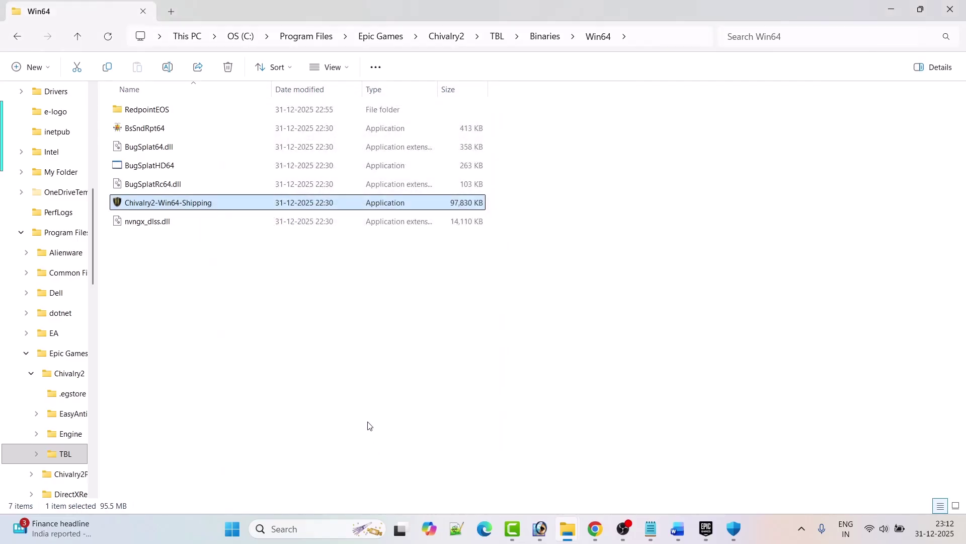
# Scroll the Word guide to Fix 6, then close Chivalry 2's management options in Epic
pyautogui.click(677, 529)
pyautogui.scroll(-8, 591, 333)
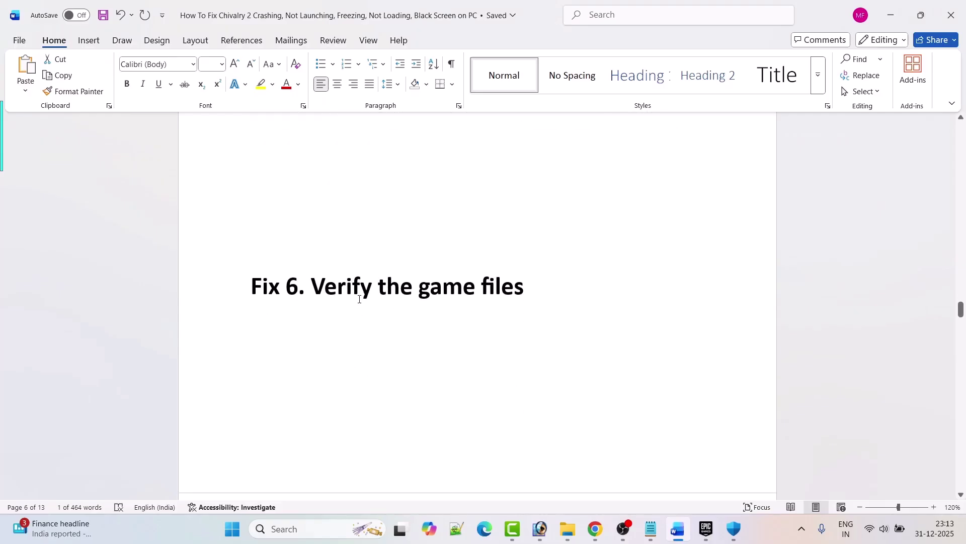
pyautogui.click(706, 528)
pyautogui.click(670, 125)
# Look over Chivalry 2's Manage options in Epic, then scroll the Word guide to Fix 7
pyautogui.click(445, 415)
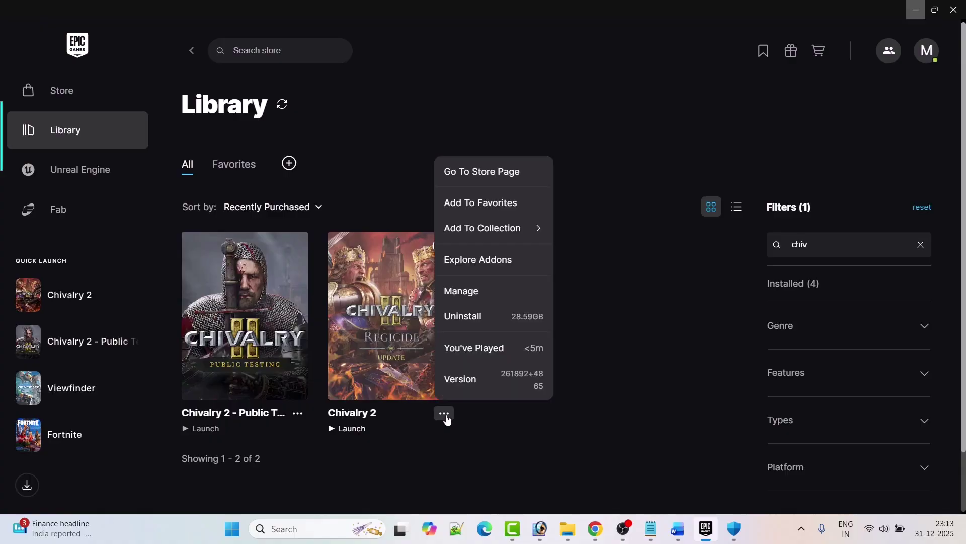
pyautogui.click(476, 291)
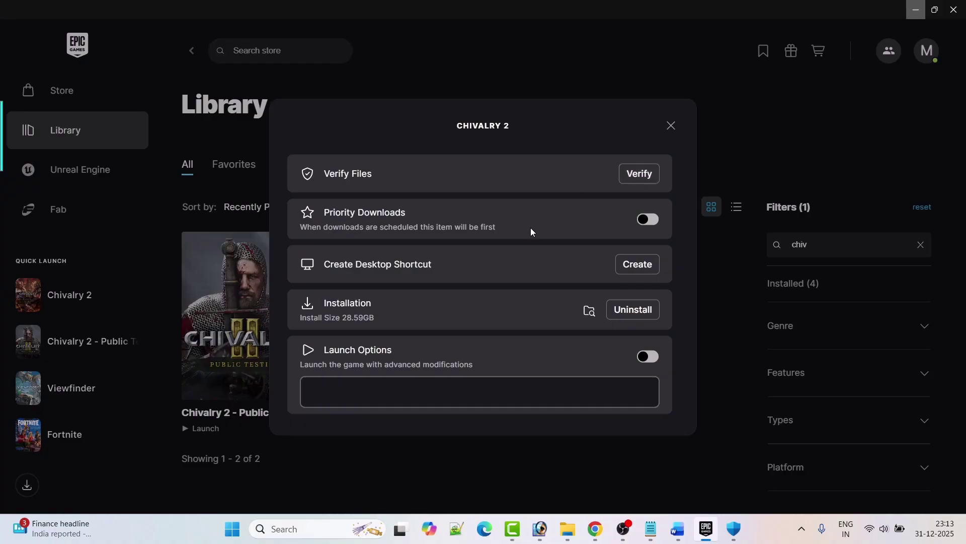
pyautogui.click(670, 126)
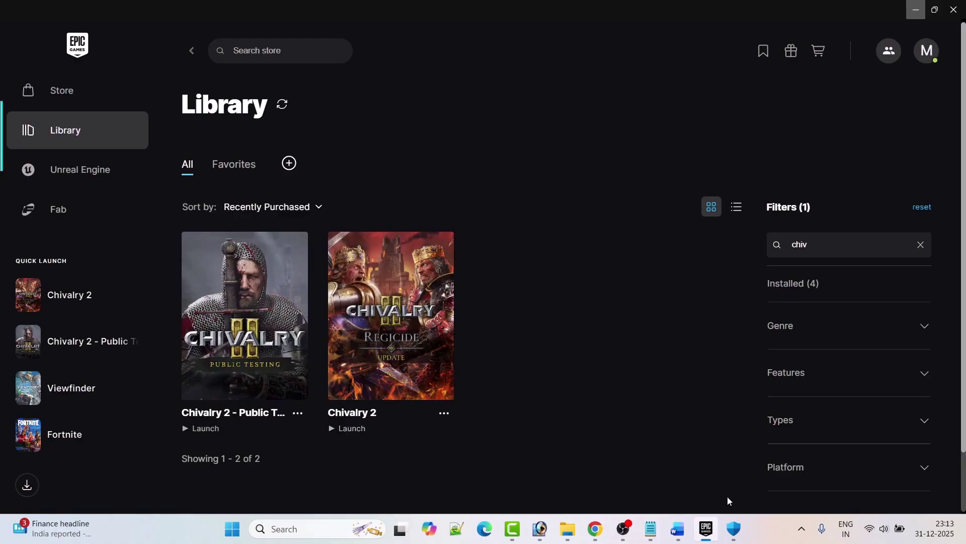
pyautogui.click(678, 529)
pyautogui.scroll(-2, 441, 403)
pyautogui.scroll(-1, 446, 392)
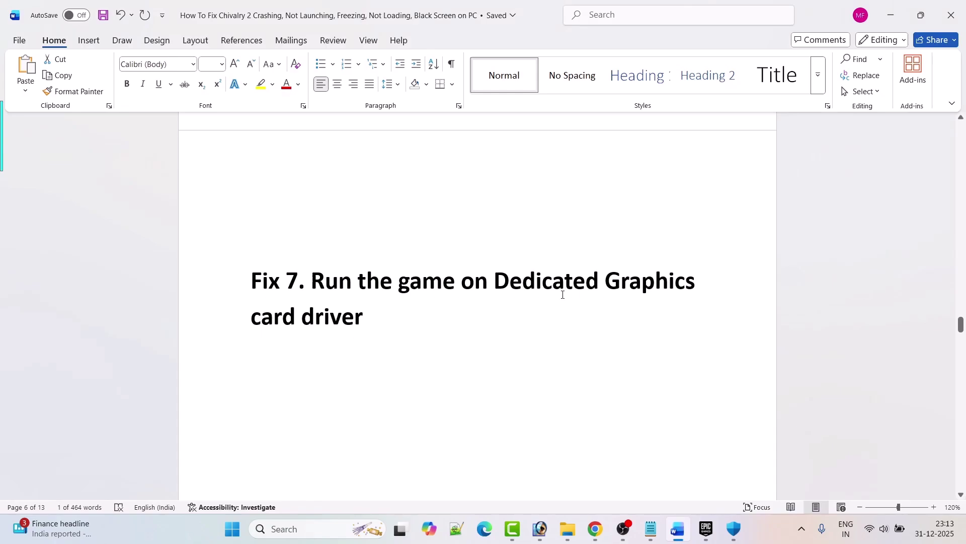
pyautogui.scroll(-1, 503, 317)
# Search Windows for 'graphics' and open the Graphics settings page
pyautogui.click(302, 530)
pyautogui.write('g')
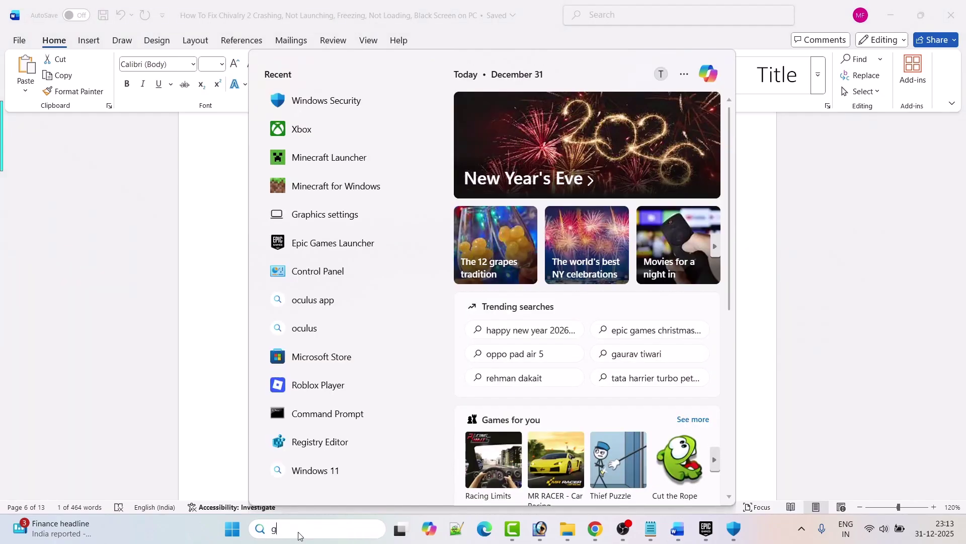
pyautogui.write('raphics settings')
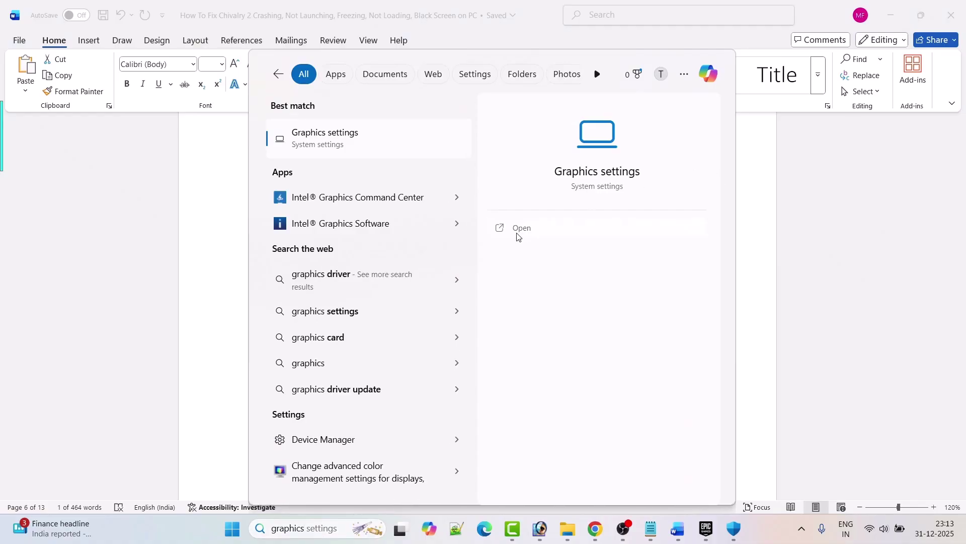
pyautogui.click(519, 230)
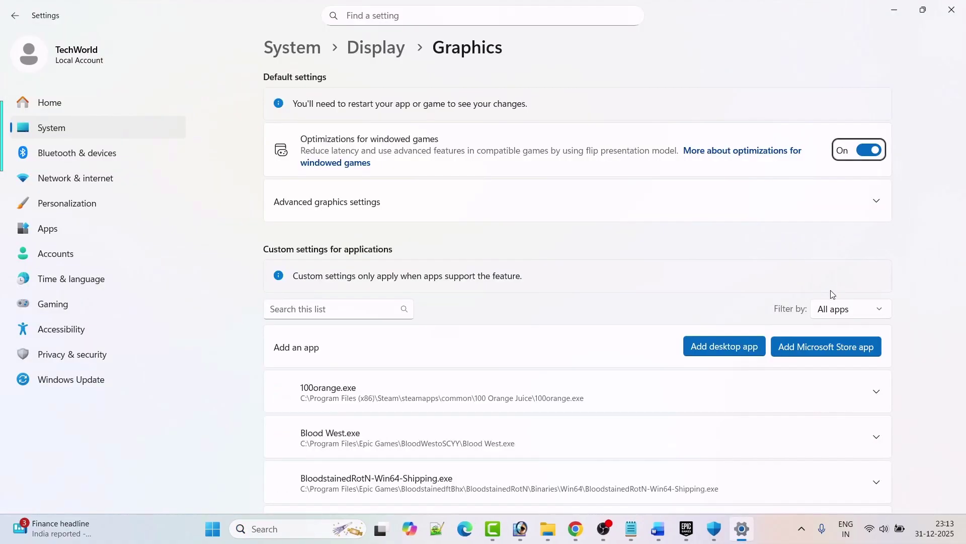
# Add Chivalry2-Win64-Shipping from Epic Games\Chivalry2\TBL\Binaries\Win64 as a graphics desktop app
pyautogui.click(721, 347)
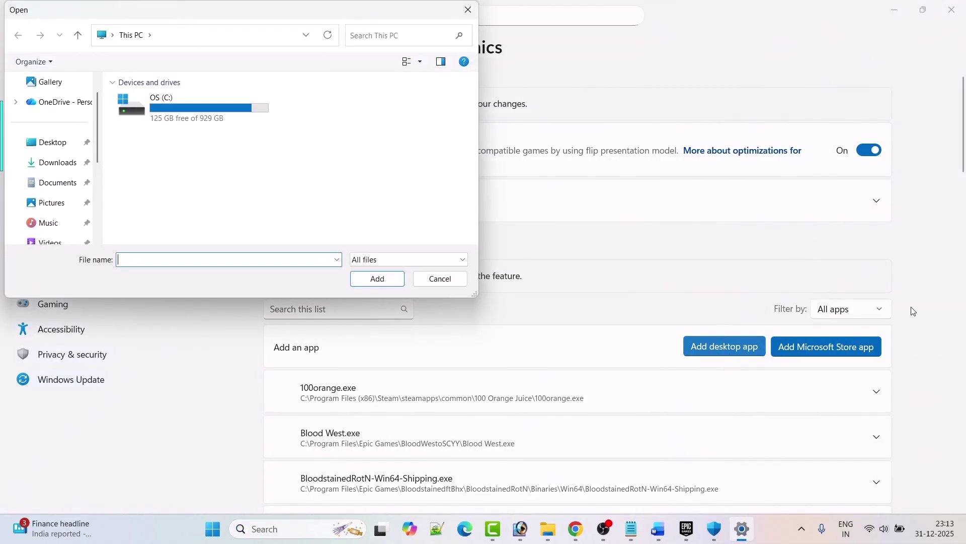
pyautogui.doubleClick(193, 126)
pyautogui.scroll(-3, 184, 128)
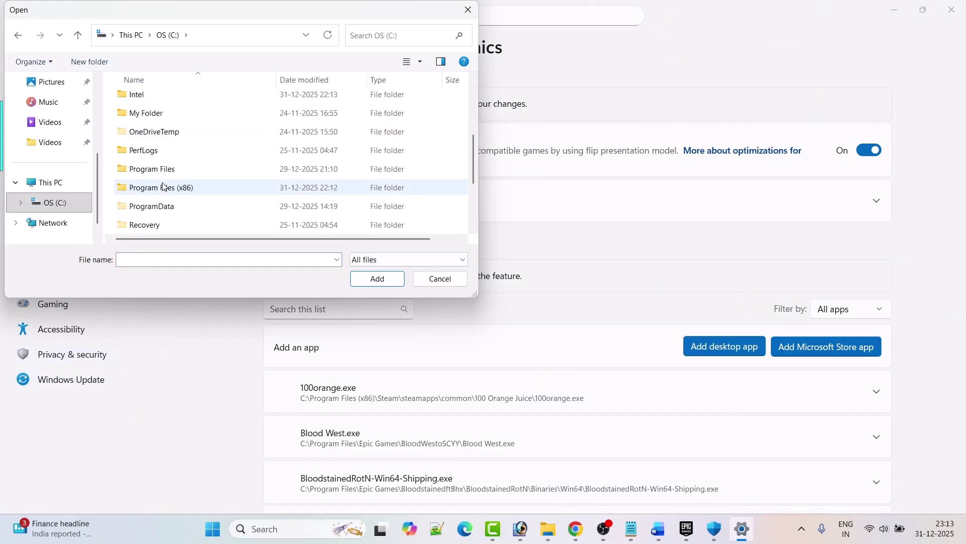
pyautogui.doubleClick(166, 178)
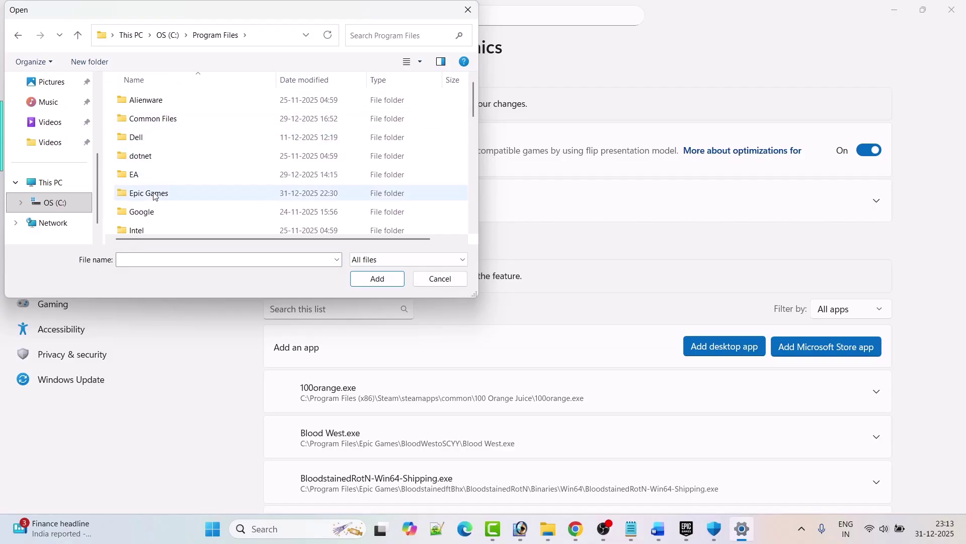
pyautogui.doubleClick(160, 198)
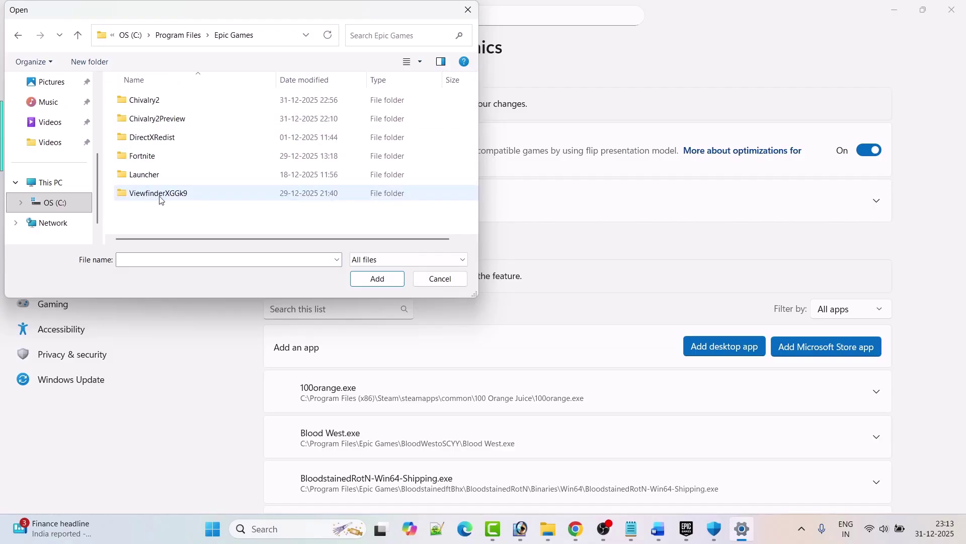
pyautogui.doubleClick(168, 100)
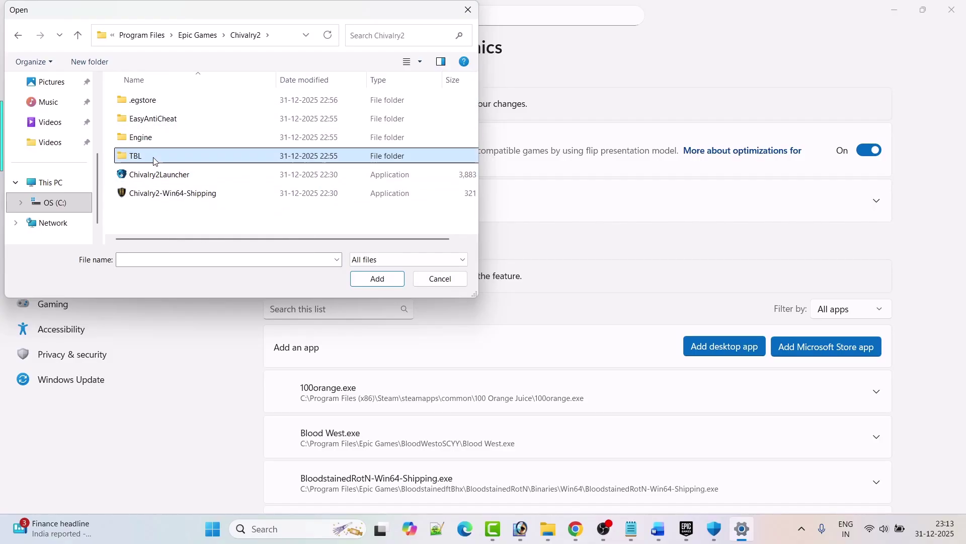
pyautogui.doubleClick(152, 156)
pyautogui.doubleClick(170, 104)
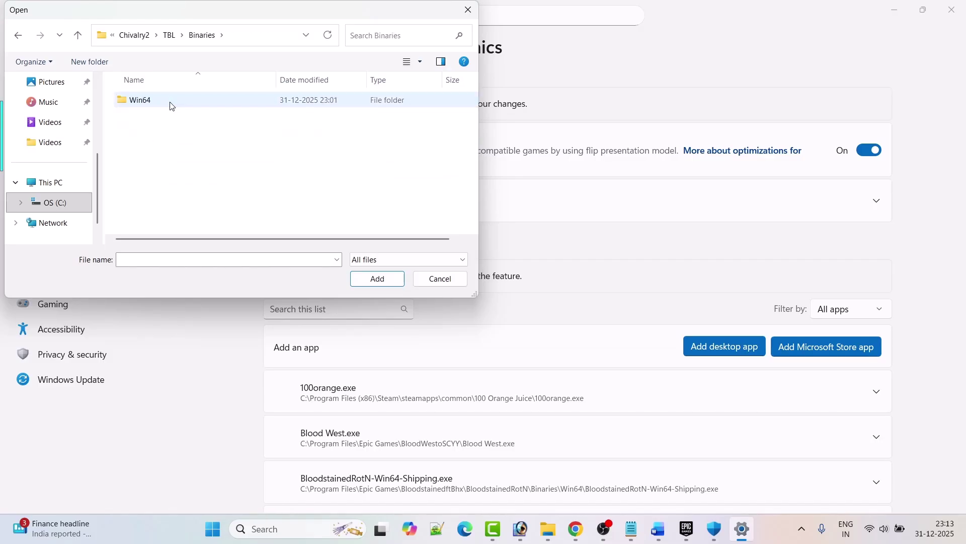
pyautogui.doubleClick(170, 104)
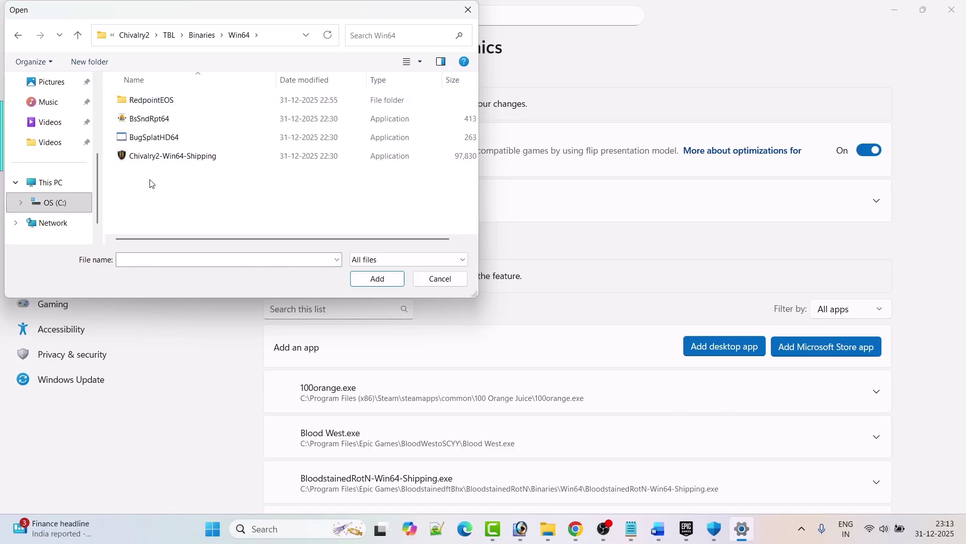
pyautogui.click(166, 158)
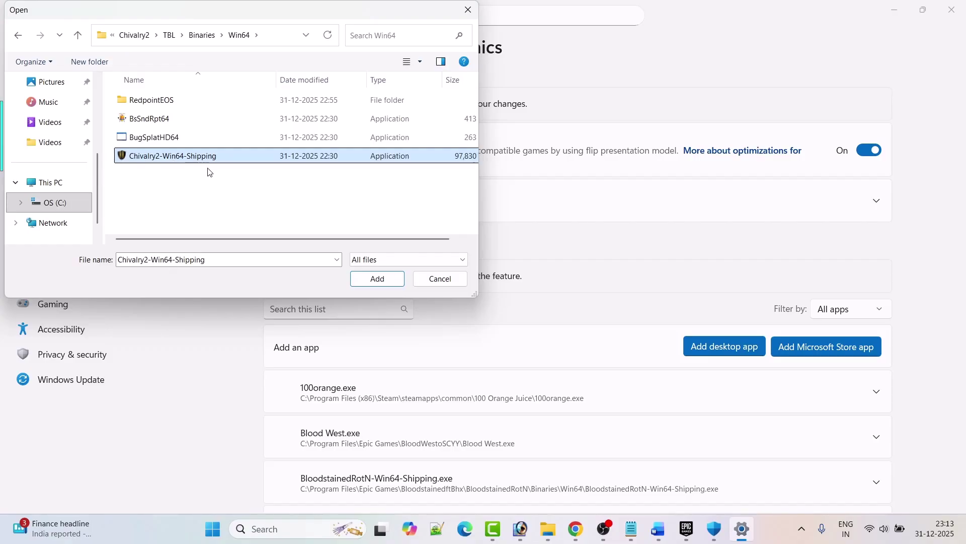
pyautogui.click(378, 279)
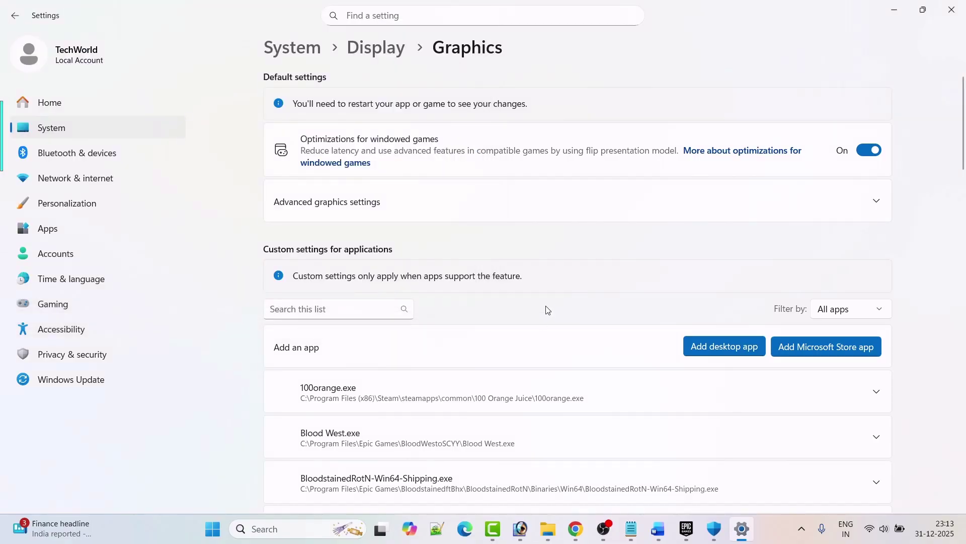
# Set the Chivalry 2 entry's GPU preference to High Performance
pyautogui.scroll(-3, 546, 310)
pyautogui.scroll(-3, 546, 310)
pyautogui.scroll(-3, 548, 308)
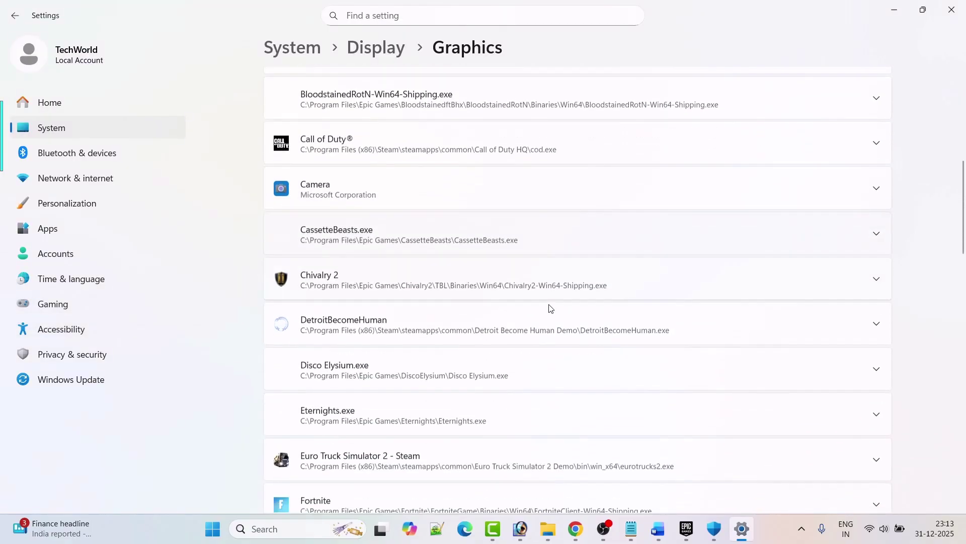
pyautogui.click(875, 263)
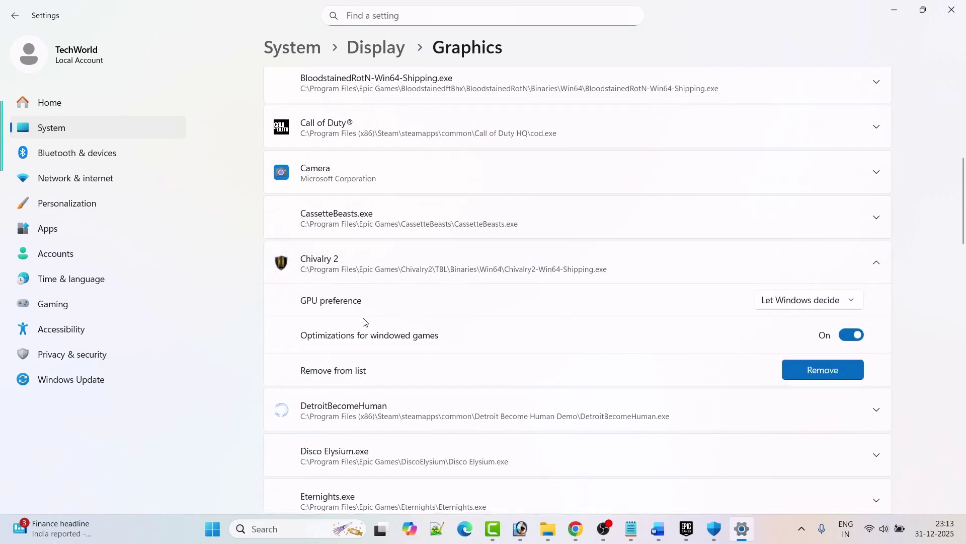
pyautogui.click(833, 300)
pyautogui.click(751, 347)
# Scroll the Word guide to Fix 8 and select its learn.microsoft.com Visual C++ link
pyautogui.click(686, 528)
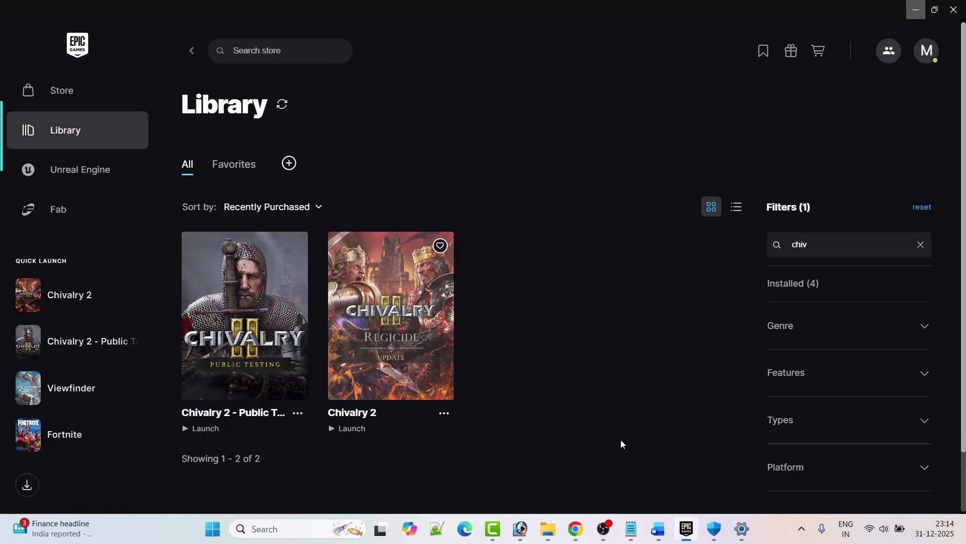
pyautogui.click(658, 529)
pyautogui.scroll(-10, 428, 390)
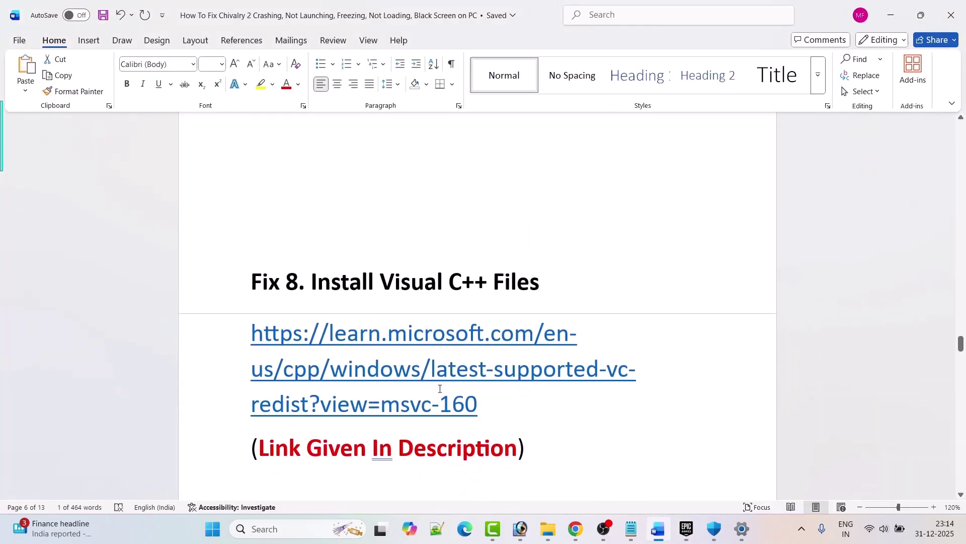
pyautogui.scroll(-1, 440, 388)
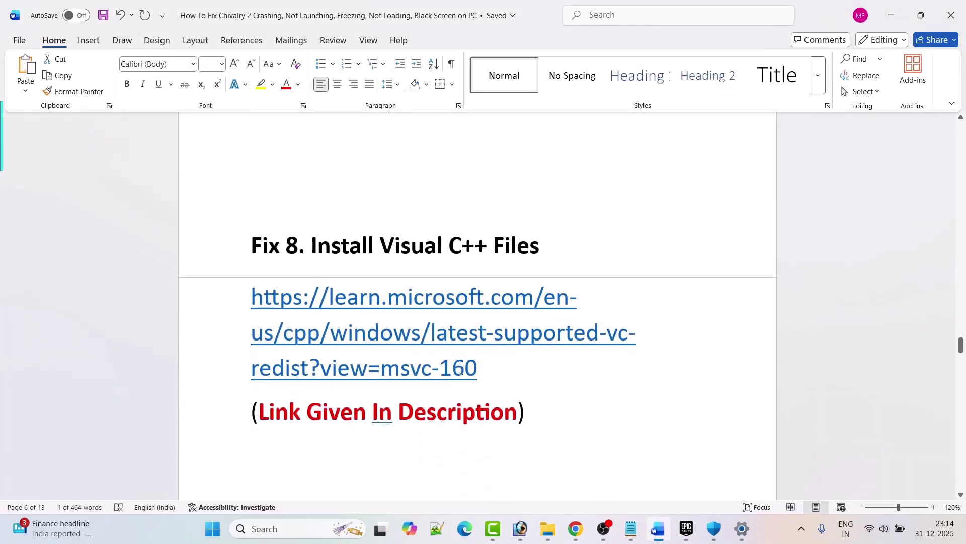
pyautogui.moveTo(483, 371); pyautogui.dragTo(247, 312)
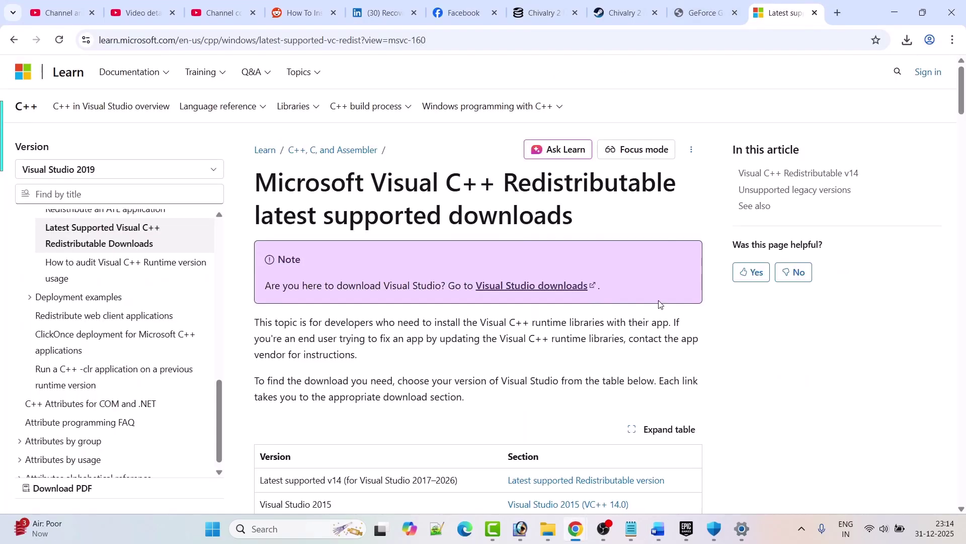
# Download the X86 vc_redist, then run VC_redist.x64.exe from Chrome's downloads list
pyautogui.scroll(-20, 660, 304)
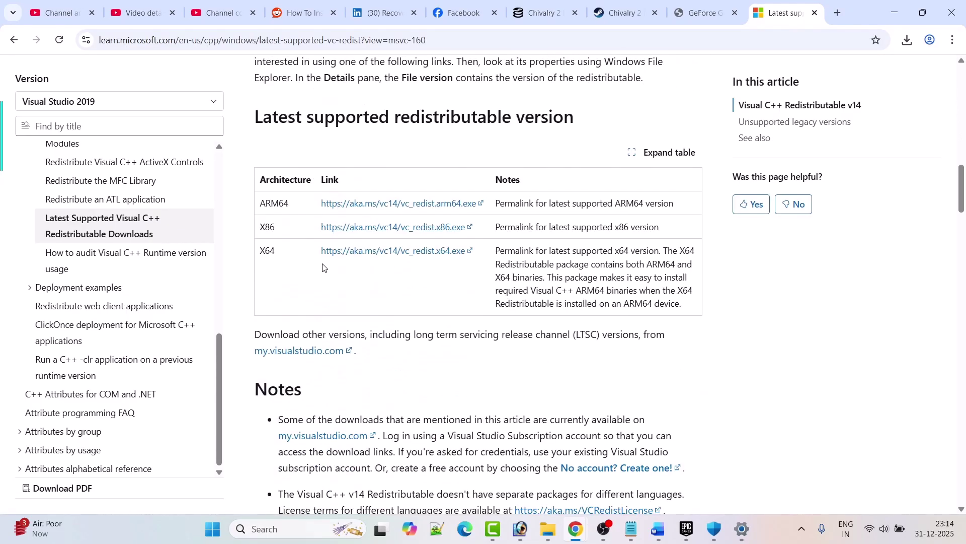
pyautogui.click(356, 230)
pyautogui.click(907, 40)
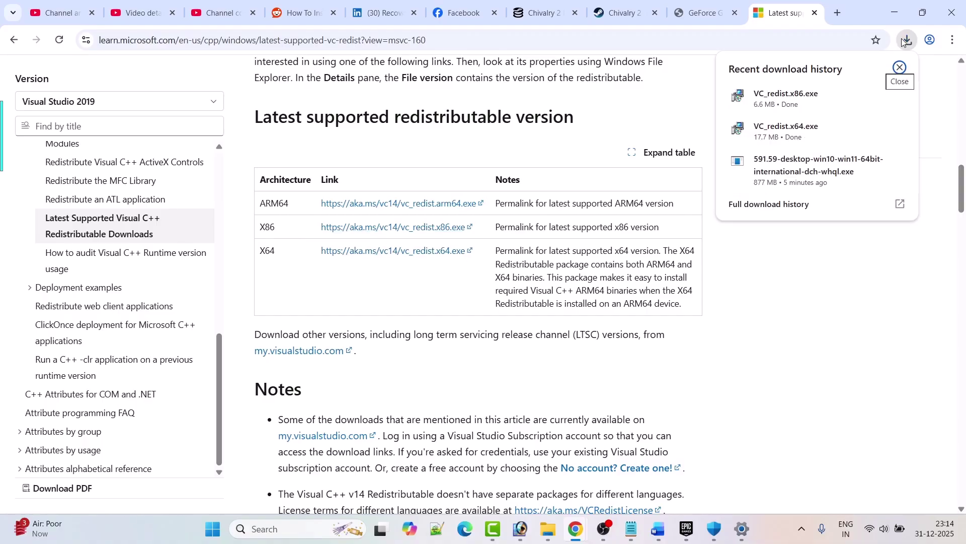
pyautogui.click(810, 137)
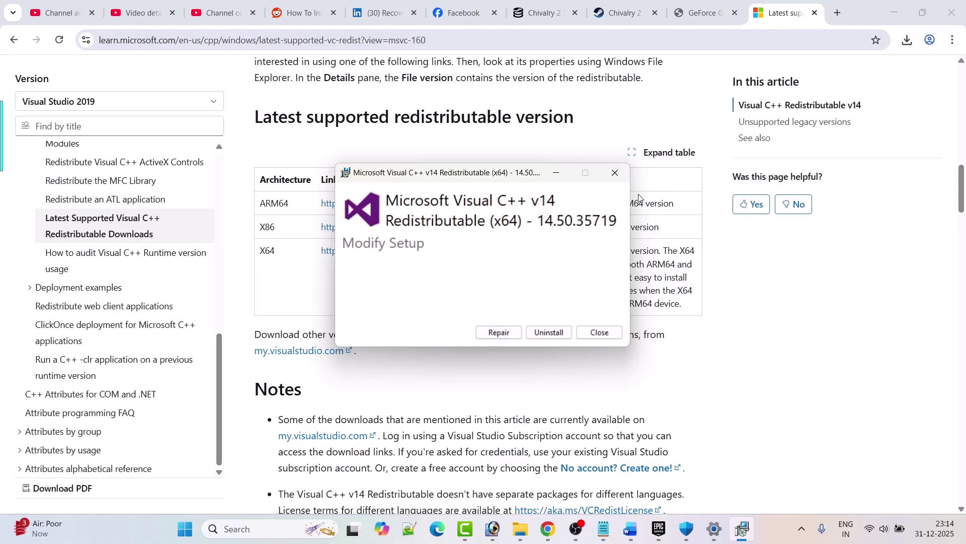
# Close the x64 redistributable setup and launch VC_redist.x86.exe from Chrome's downloads
pyautogui.click(599, 332)
pyautogui.click(908, 40)
pyautogui.click(812, 103)
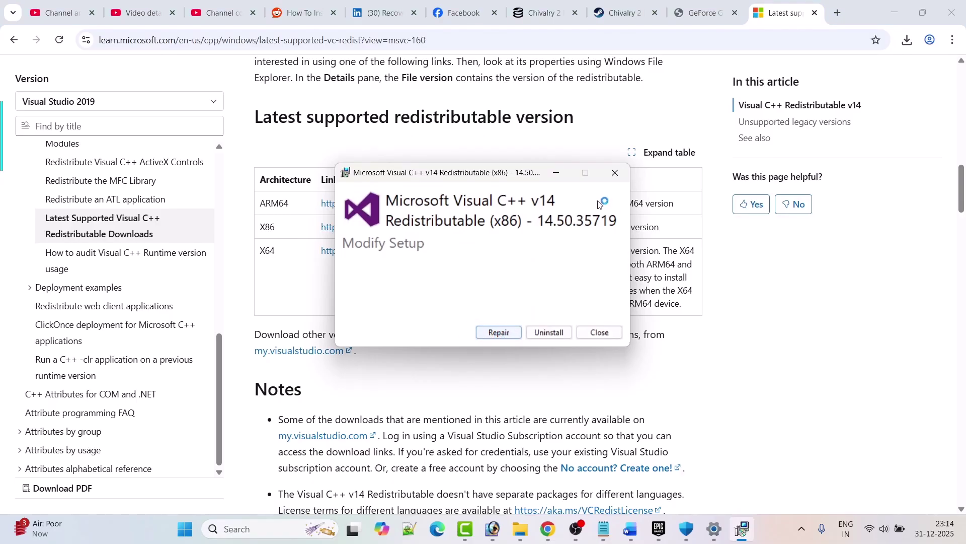
# Glance at the Start menu's power options, dismiss them, and return to the Epic library
pyautogui.click(213, 528)
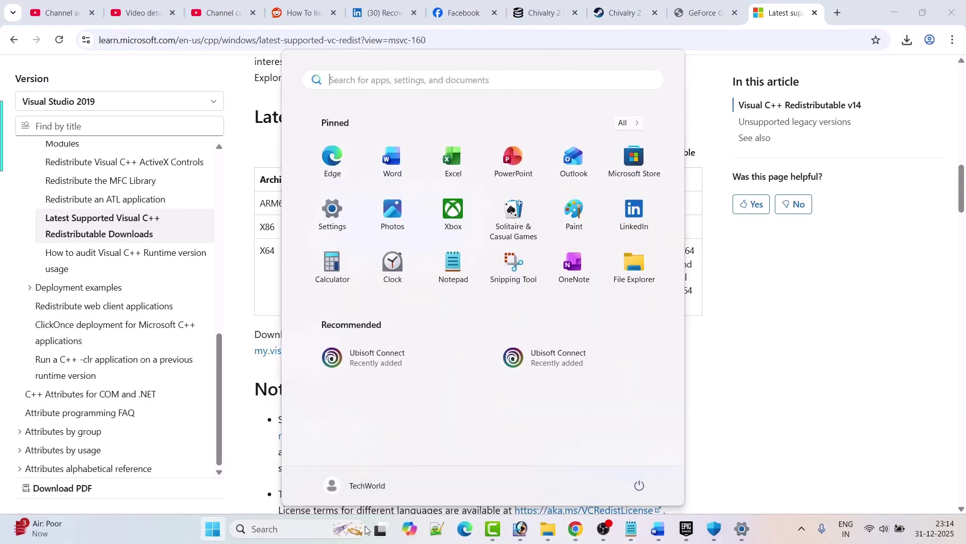
pyautogui.click(637, 486)
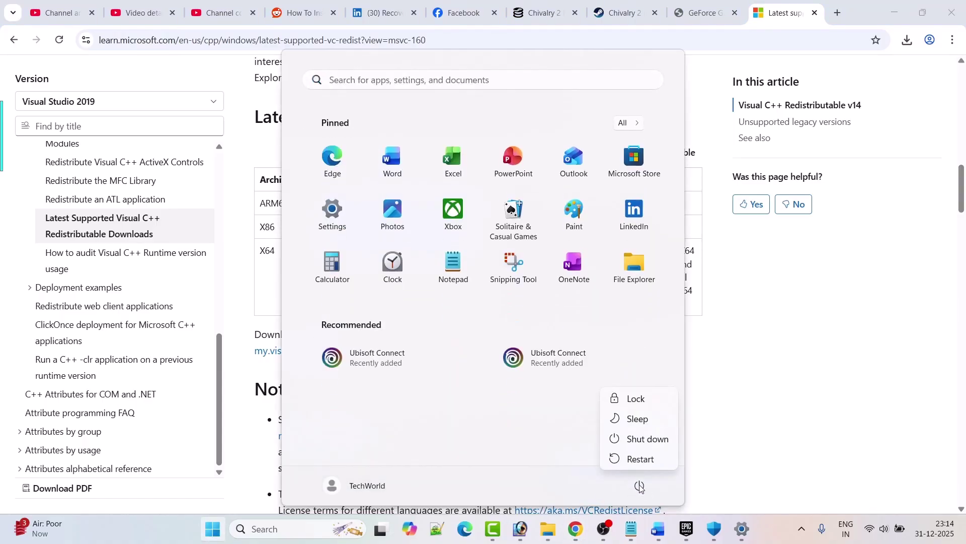
pyautogui.click(785, 470)
pyautogui.click(784, 460)
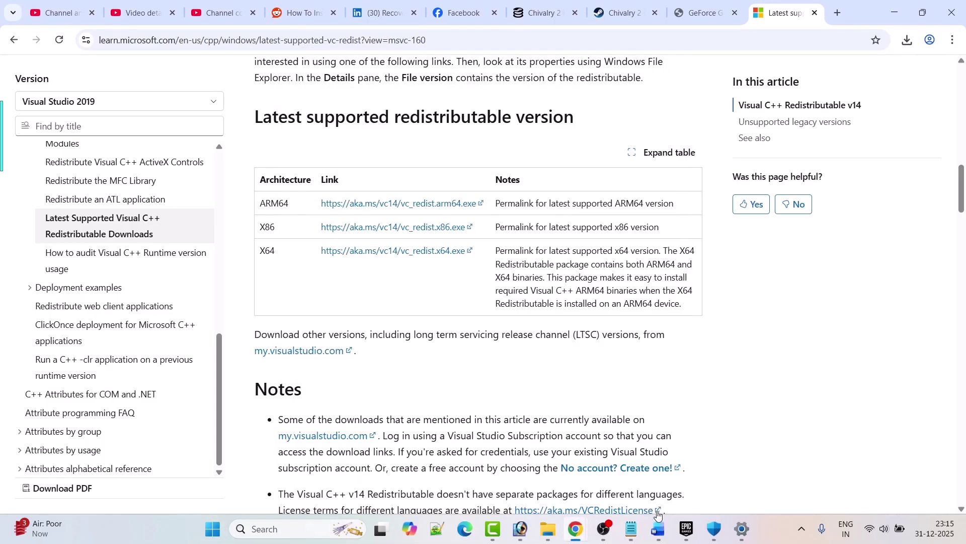
pyautogui.click(688, 529)
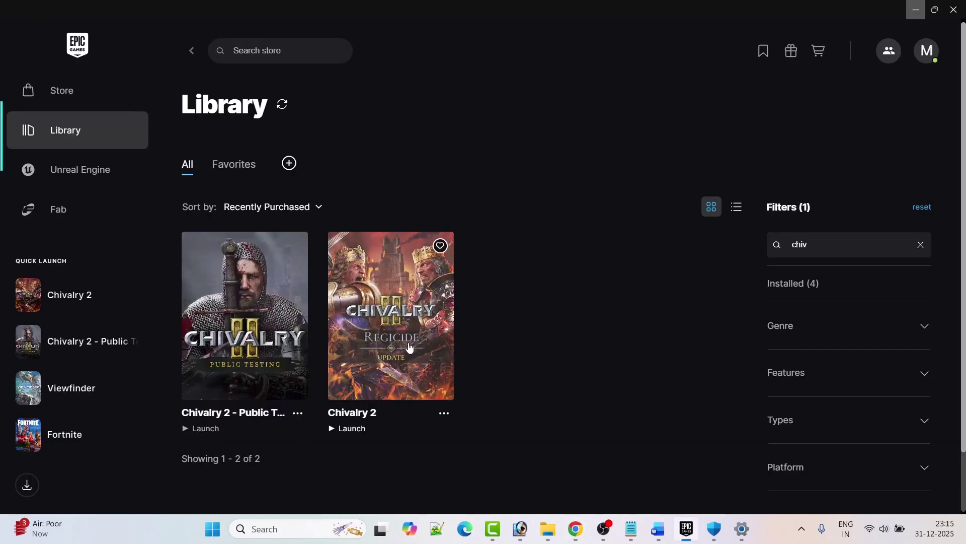
# Switch to the Word guide and scroll down to Fix 9 on deleting saved data
pyautogui.click(658, 528)
pyautogui.scroll(-5, 468, 331)
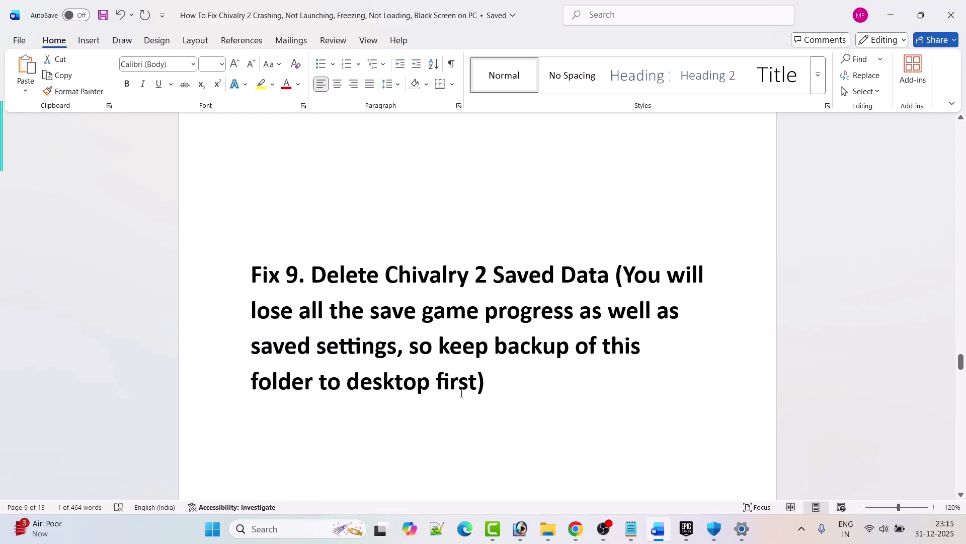
# Open the C:\Users\TechWorld profile folder in File Explorer
pyautogui.press('super+e')
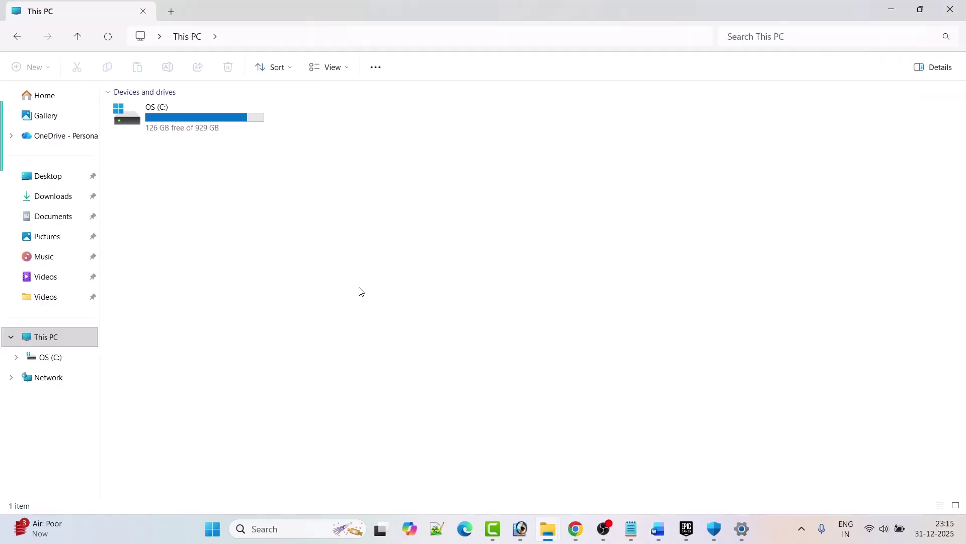
pyautogui.doubleClick(208, 113)
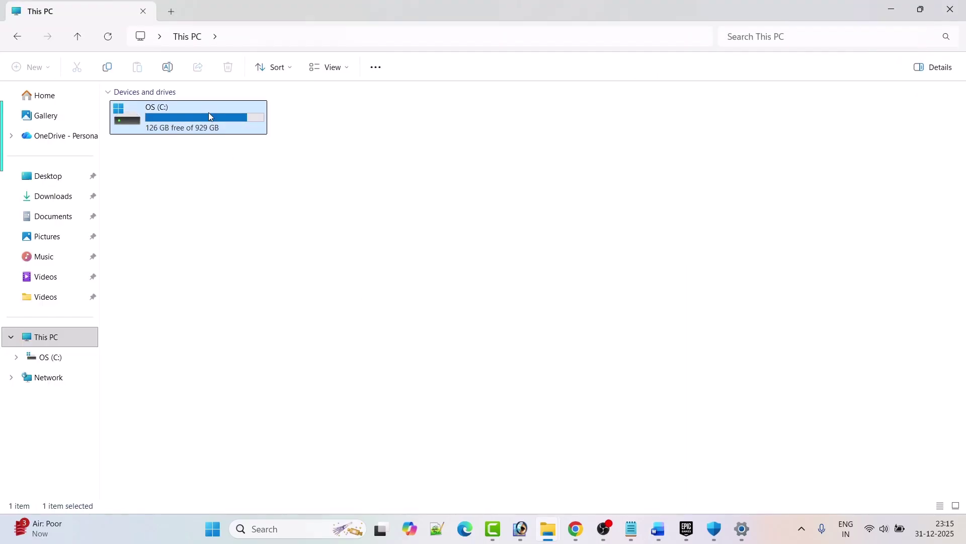
pyautogui.doubleClick(156, 432)
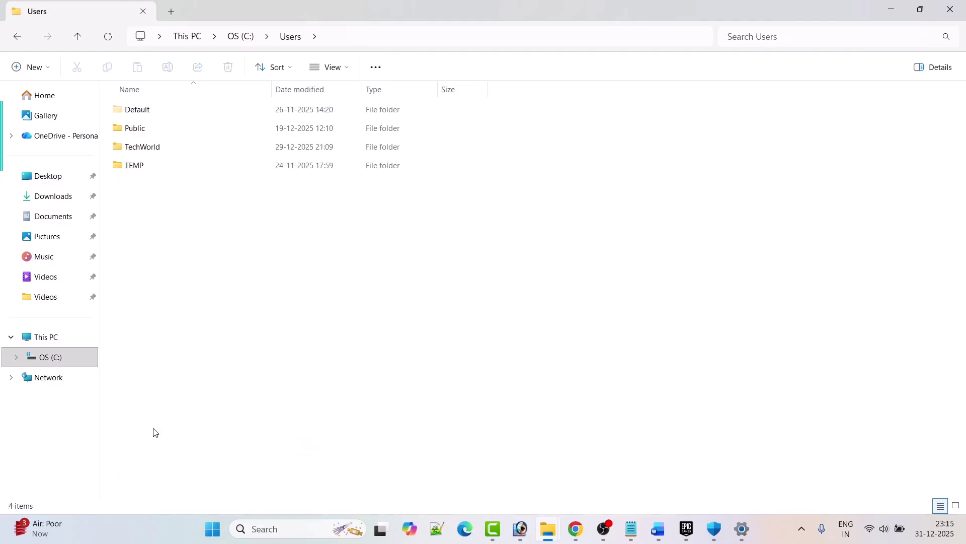
pyautogui.doubleClick(167, 148)
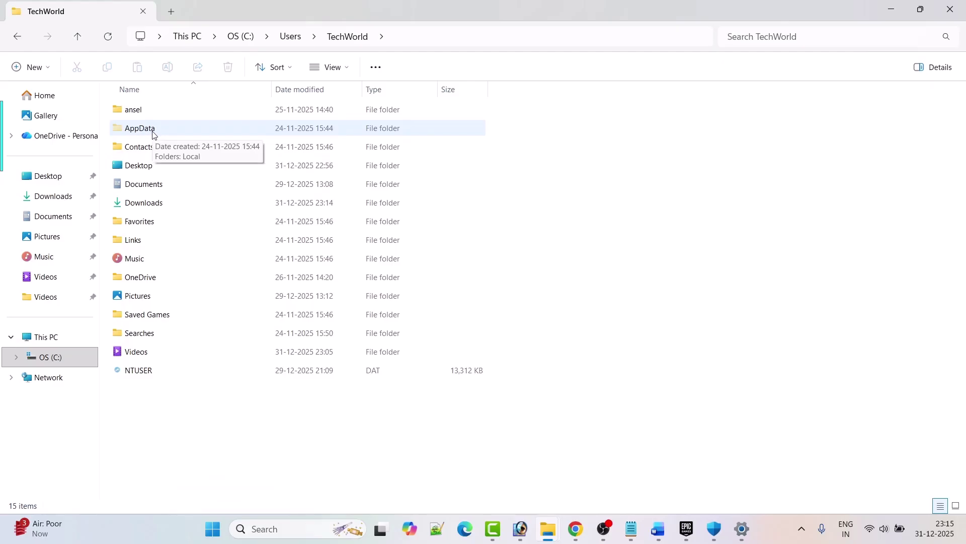
# Make hidden items visible so the AppData folder shows
pyautogui.click(348, 72)
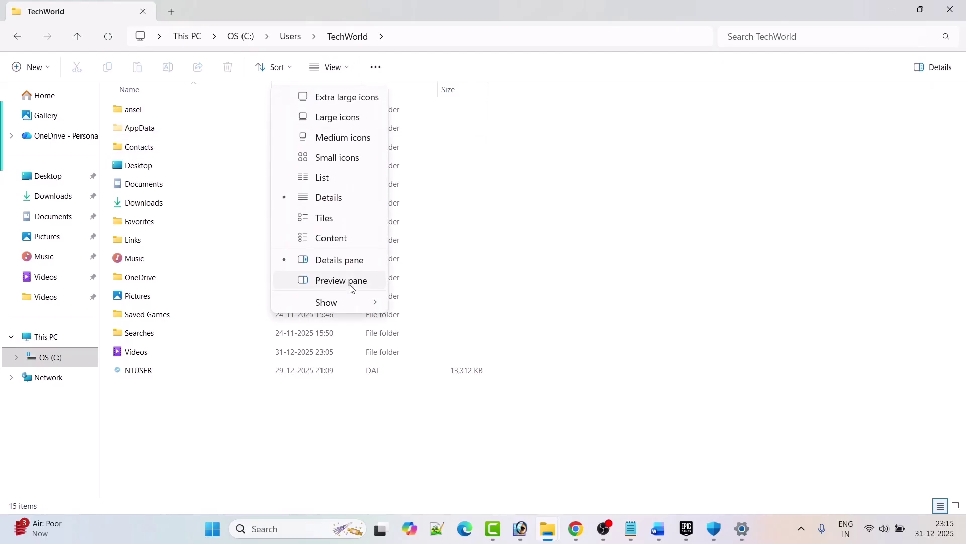
pyautogui.moveTo(345, 304)
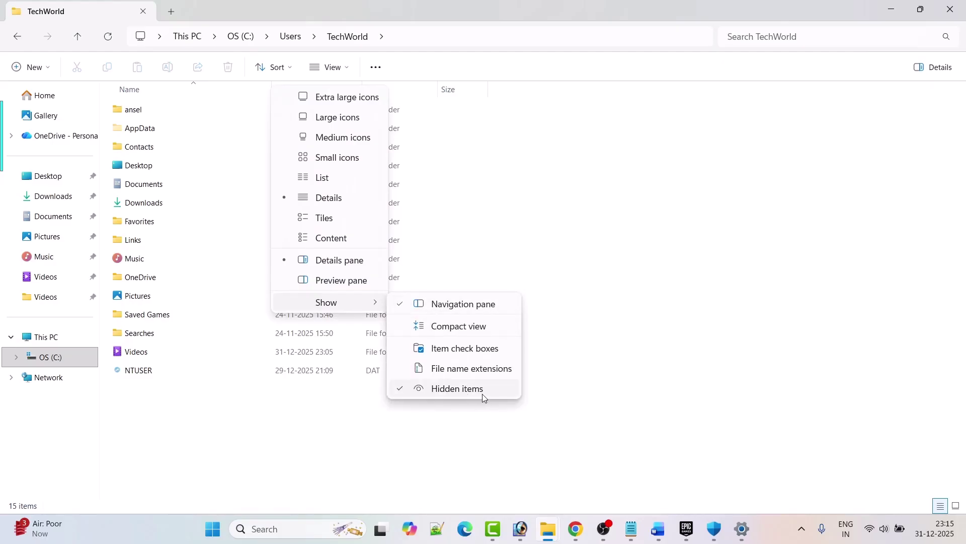
pyautogui.click(632, 369)
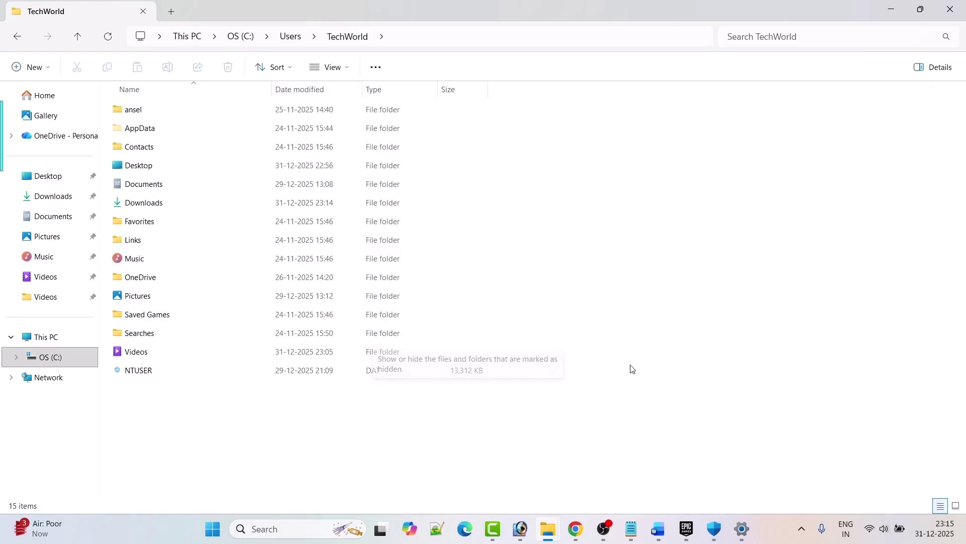
# In AppData\Local, copy the Chivalry 2 folder as a backup
pyautogui.doubleClick(148, 130)
pyautogui.doubleClick(140, 112)
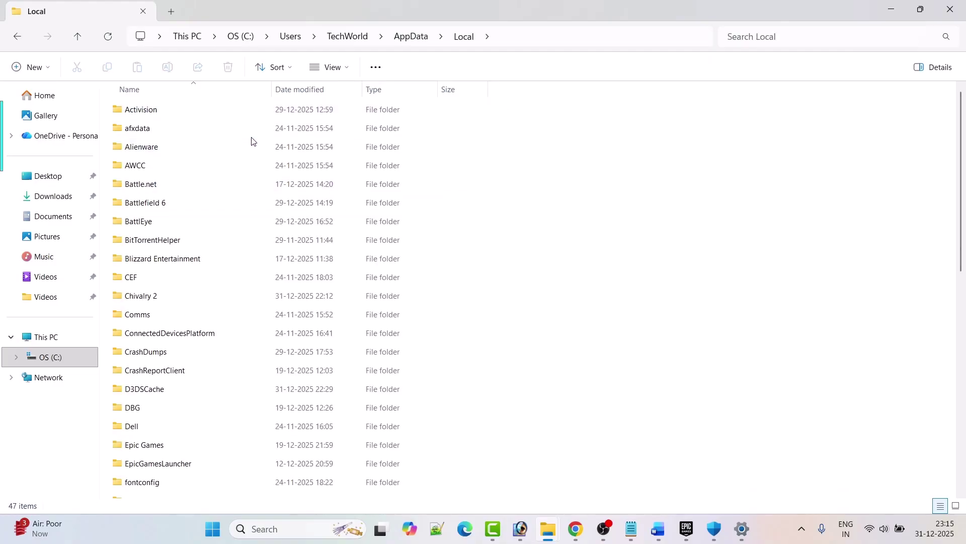
pyautogui.click(162, 302)
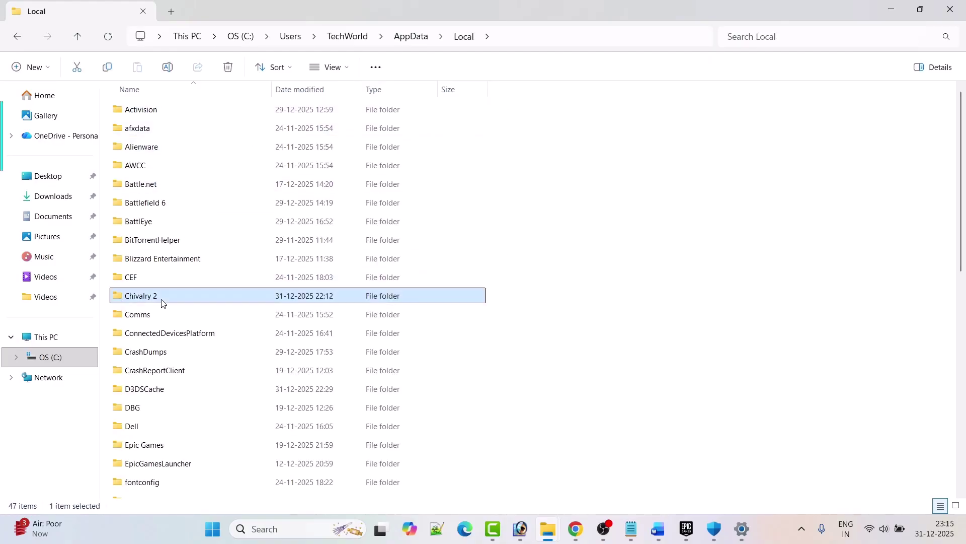
pyautogui.rightClick(169, 300)
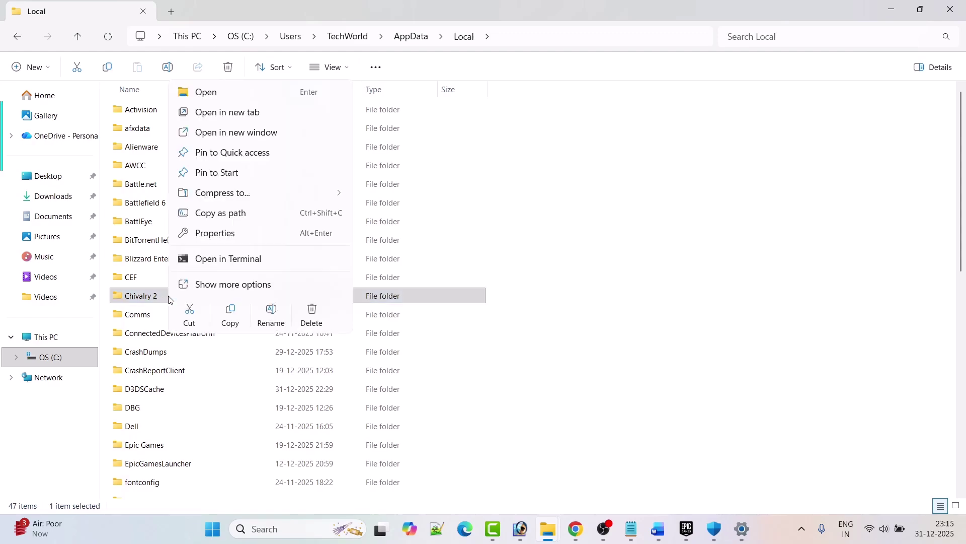
pyautogui.click(230, 318)
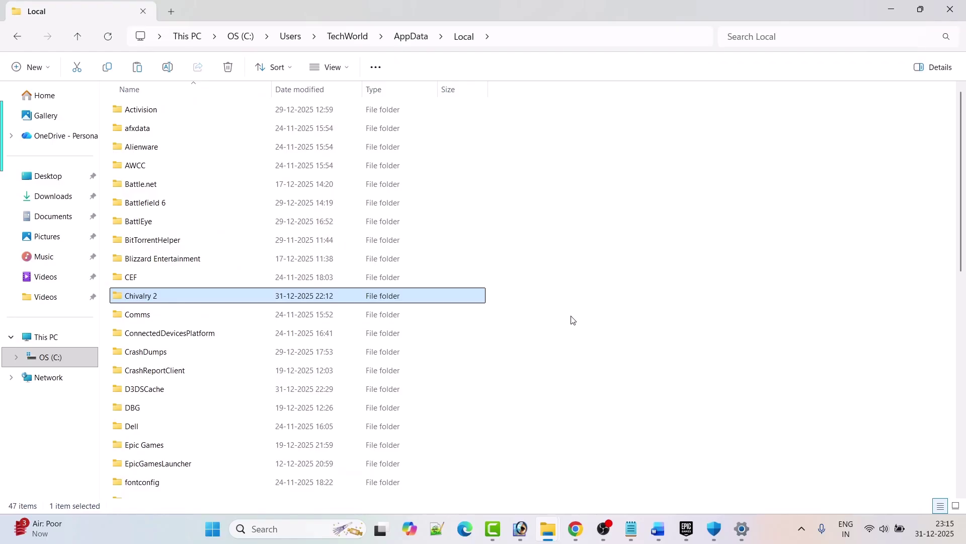
# Delete the Chivalry 2 folder and return to the Epic Games library
pyautogui.rightClick(168, 299)
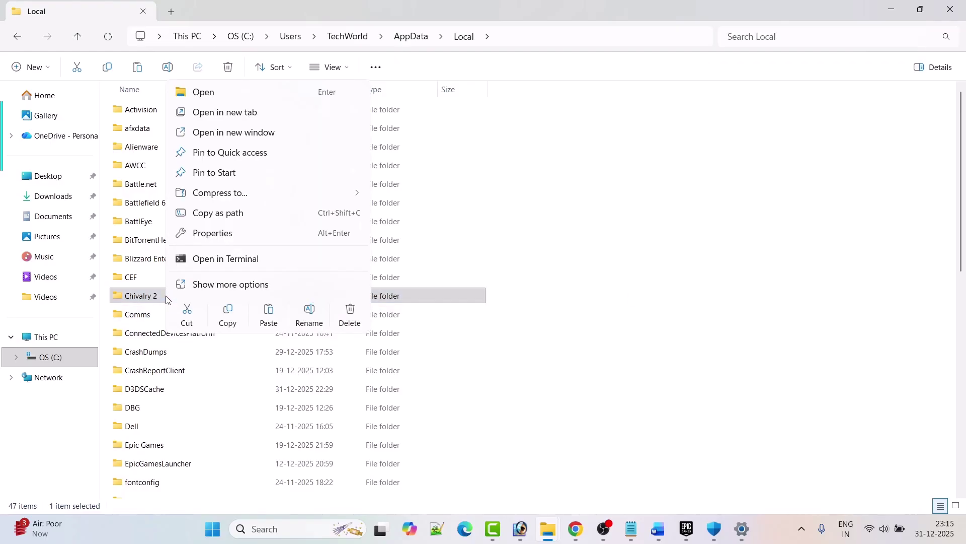
pyautogui.click(350, 318)
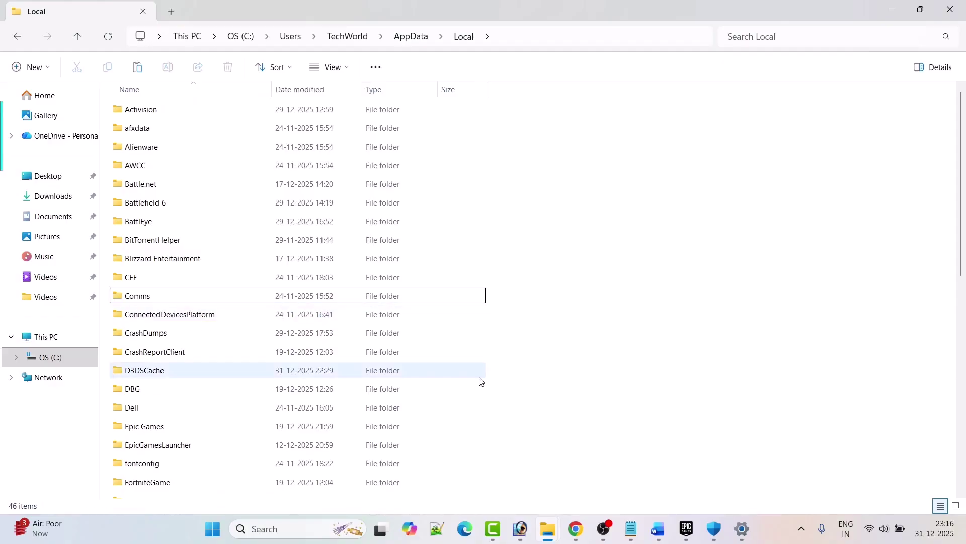
pyautogui.click(688, 529)
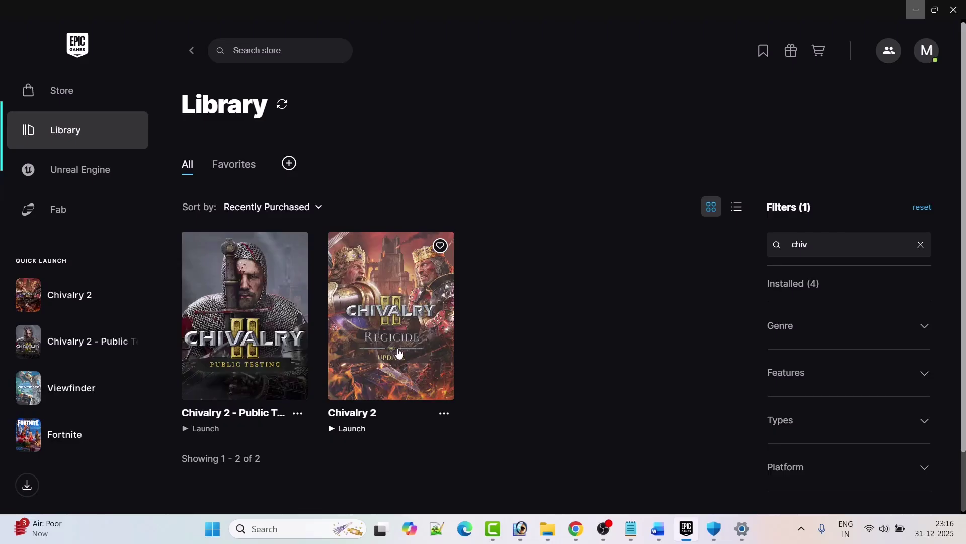
# Return to the Word guide and read past Fix 10 to the Fix 11 overlay instructions
pyautogui.click(658, 528)
pyautogui.scroll(-2, 475, 338)
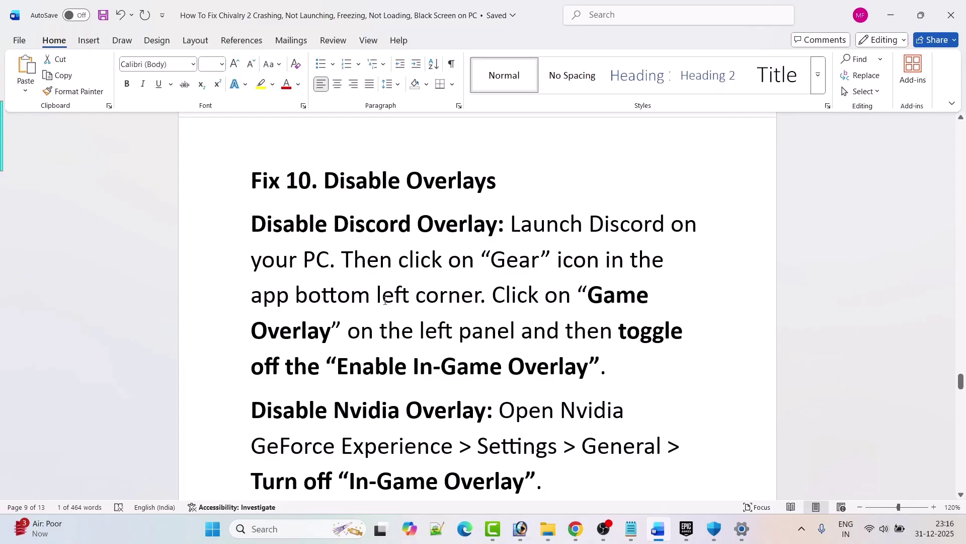
pyautogui.scroll(-2, 481, 296)
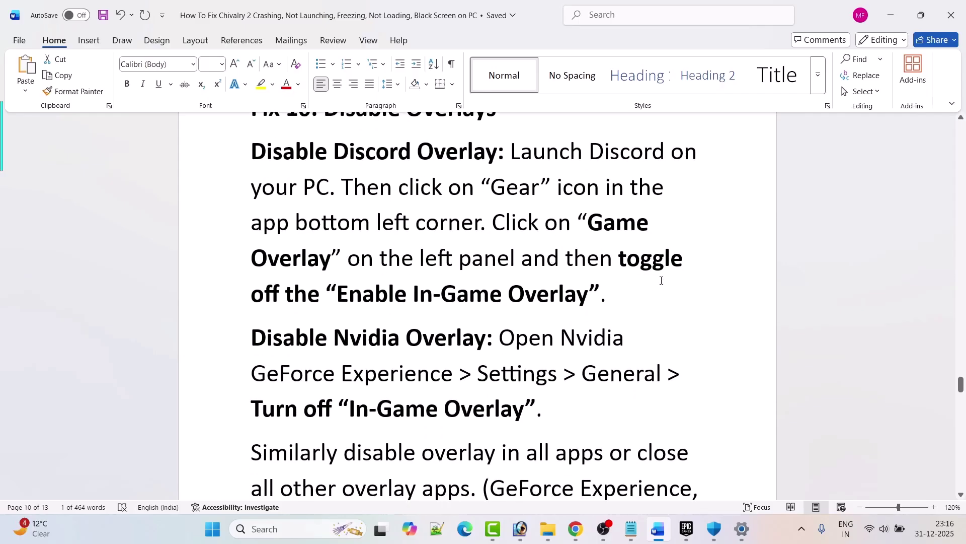
pyautogui.scroll(-3, 604, 305)
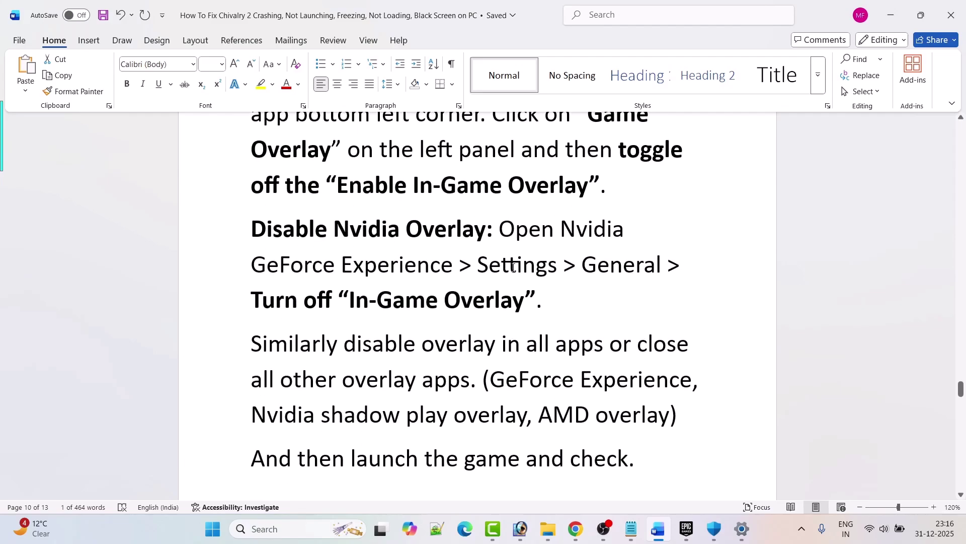
pyautogui.scroll(-2, 522, 306)
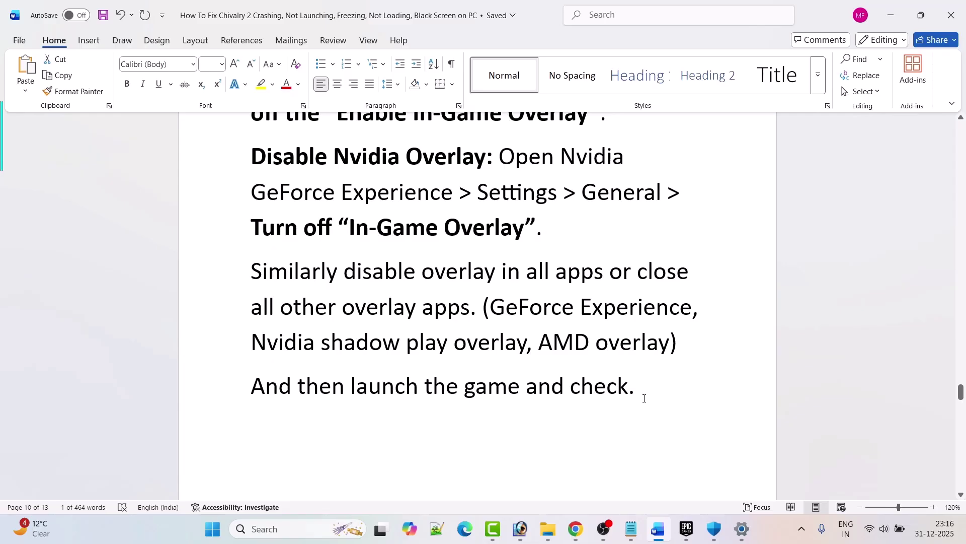
pyautogui.scroll(-10, 644, 398)
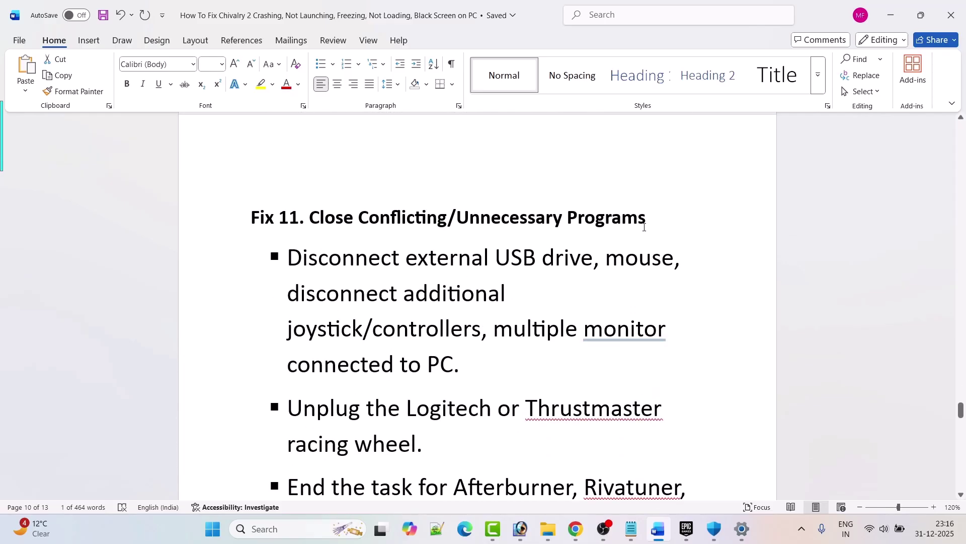
# Read through Fix 11's conflicting-program steps down to the Fix 12 Update Windows heading
pyautogui.scroll(-1, 649, 228)
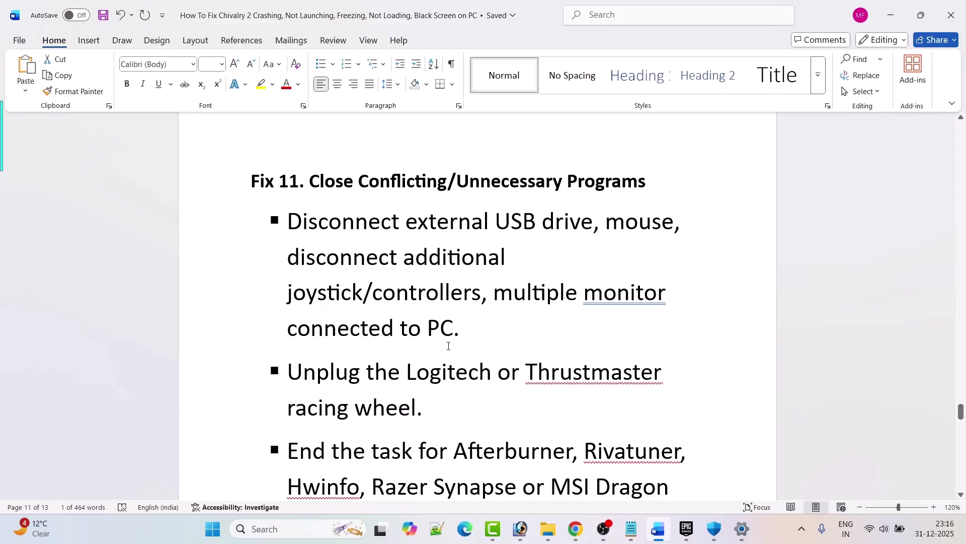
pyautogui.scroll(-3, 449, 346)
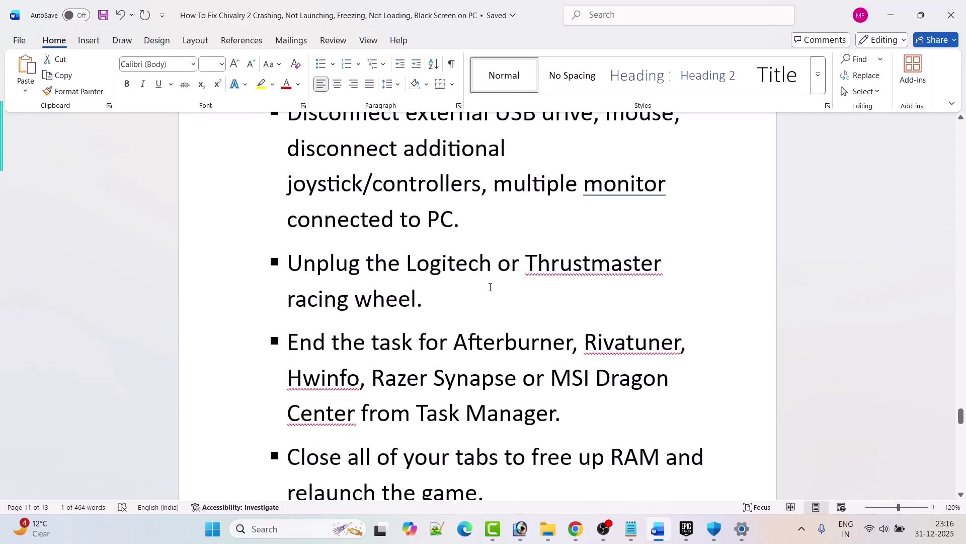
pyautogui.scroll(-2, 395, 294)
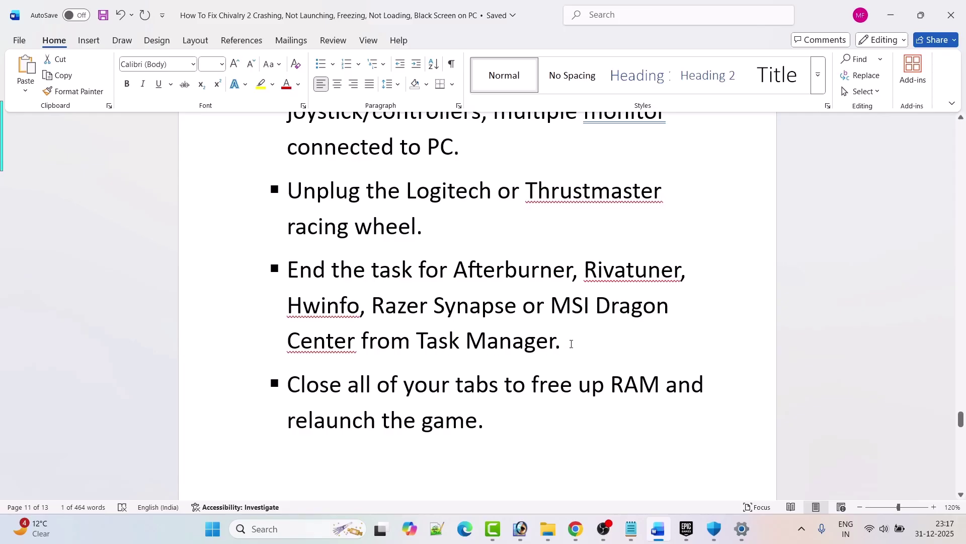
pyautogui.scroll(-3, 571, 344)
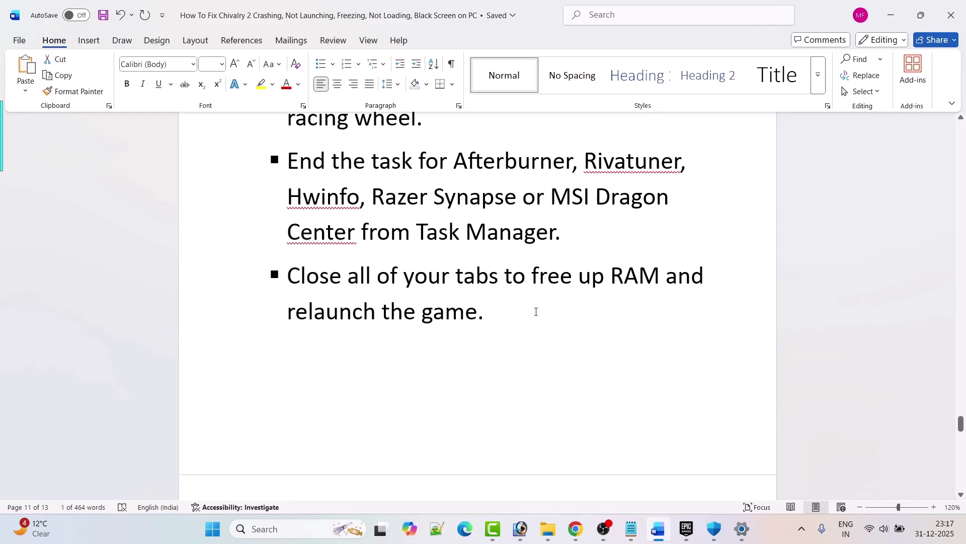
pyautogui.scroll(-10, 536, 311)
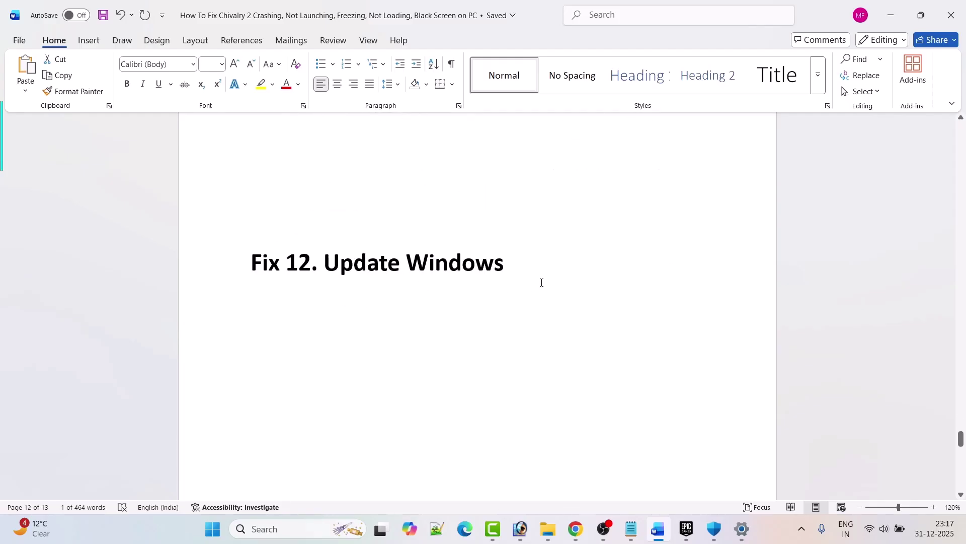
# Check for Windows updates from Settings > Windows Update
pyautogui.click(213, 529)
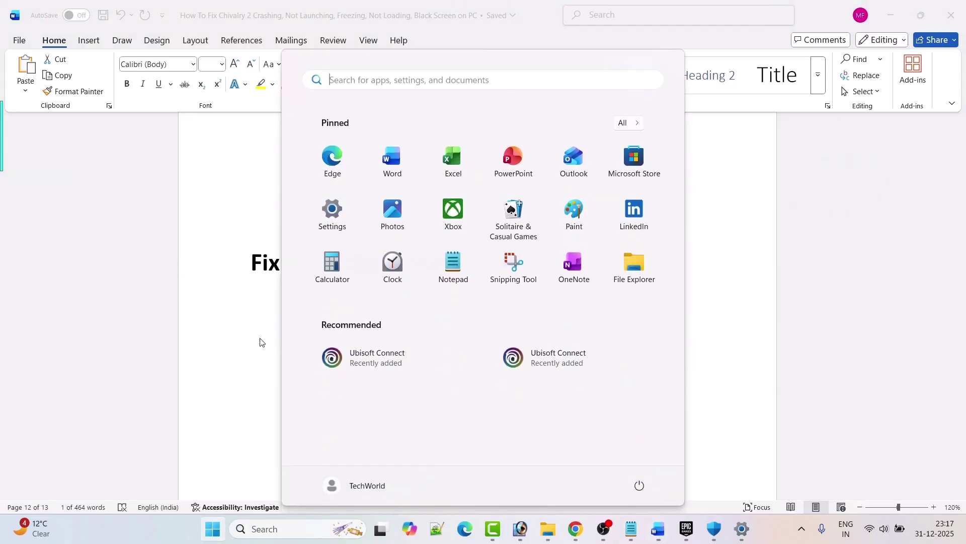
pyautogui.click(335, 213)
pyautogui.click(92, 383)
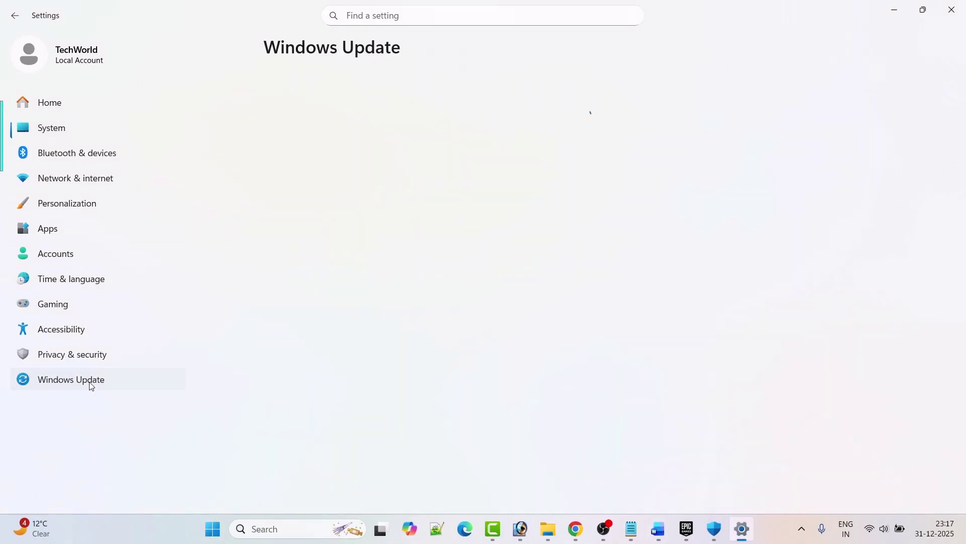
pyautogui.click(832, 113)
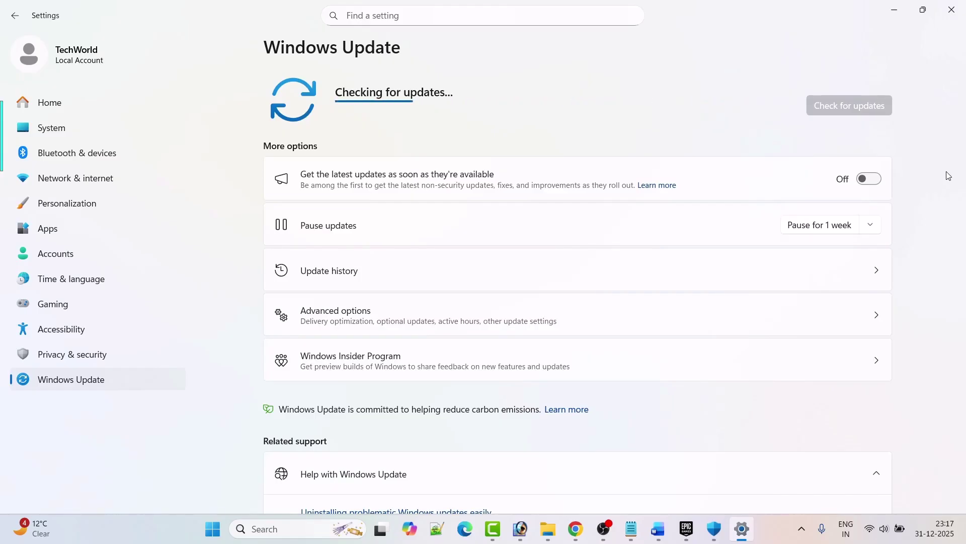
# Show the Restart power option without restarting, then return to the Epic Games library
pyautogui.click(213, 529)
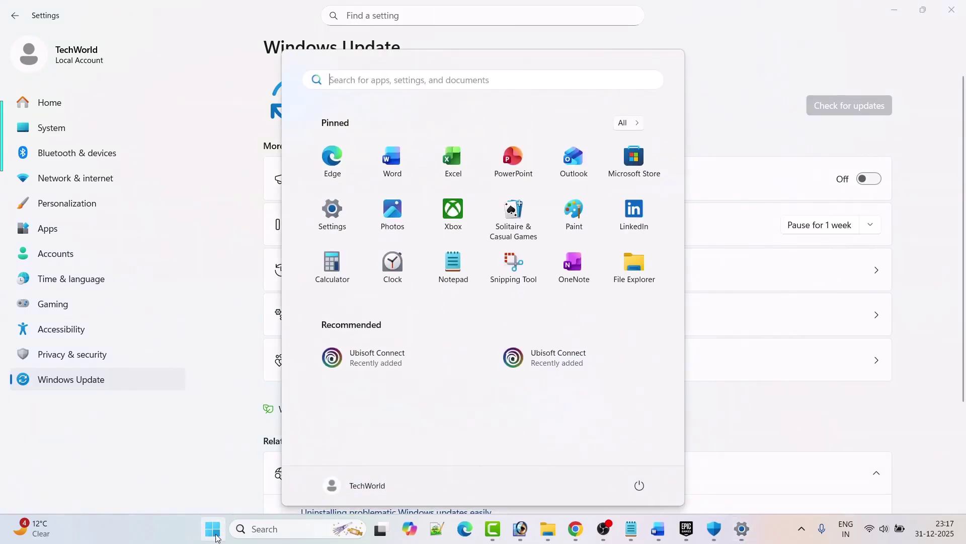
pyautogui.click(639, 486)
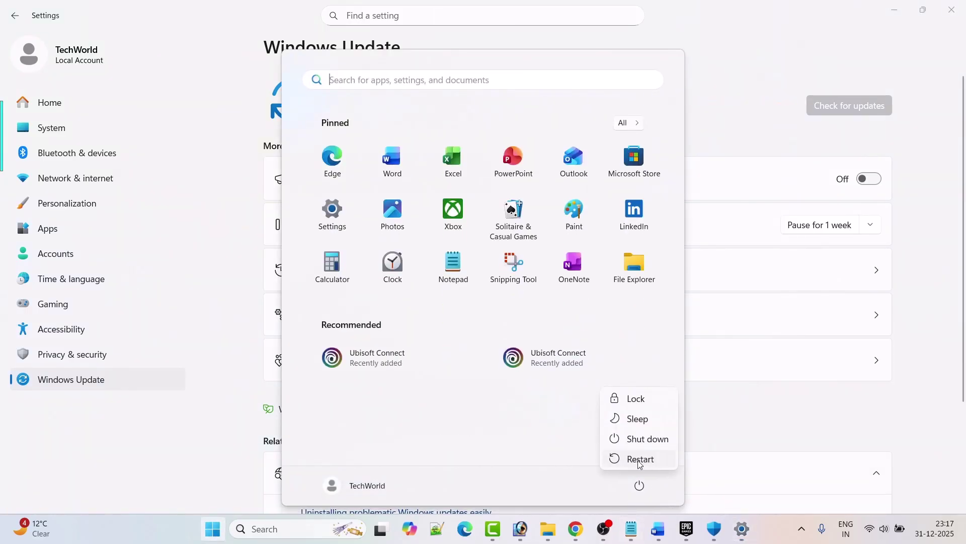
pyautogui.click(783, 438)
pyautogui.click(680, 537)
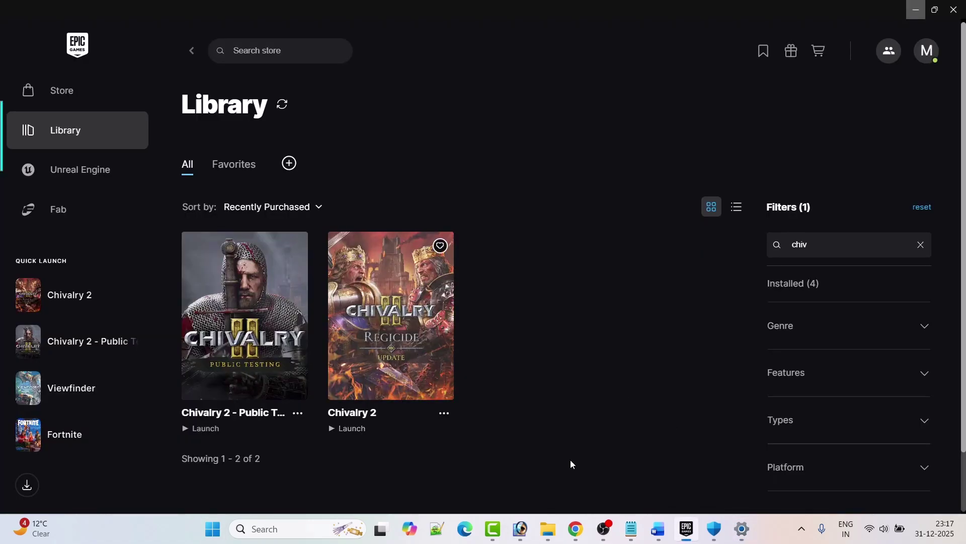
pyautogui.click(658, 528)
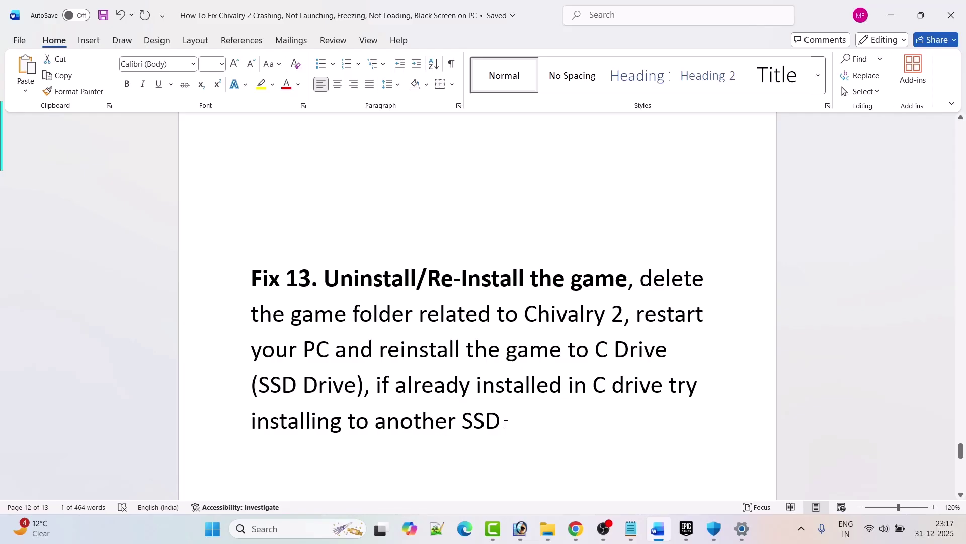
pyautogui.click(687, 529)
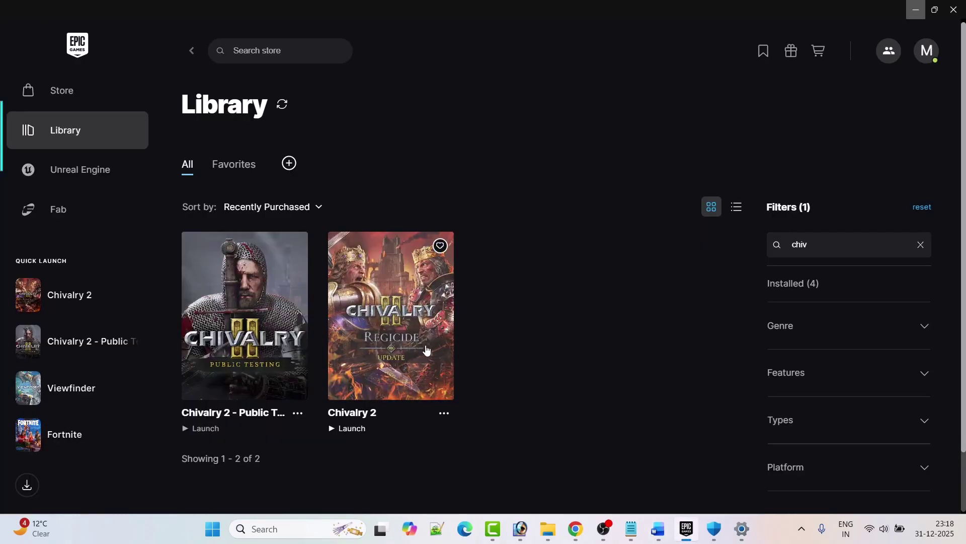